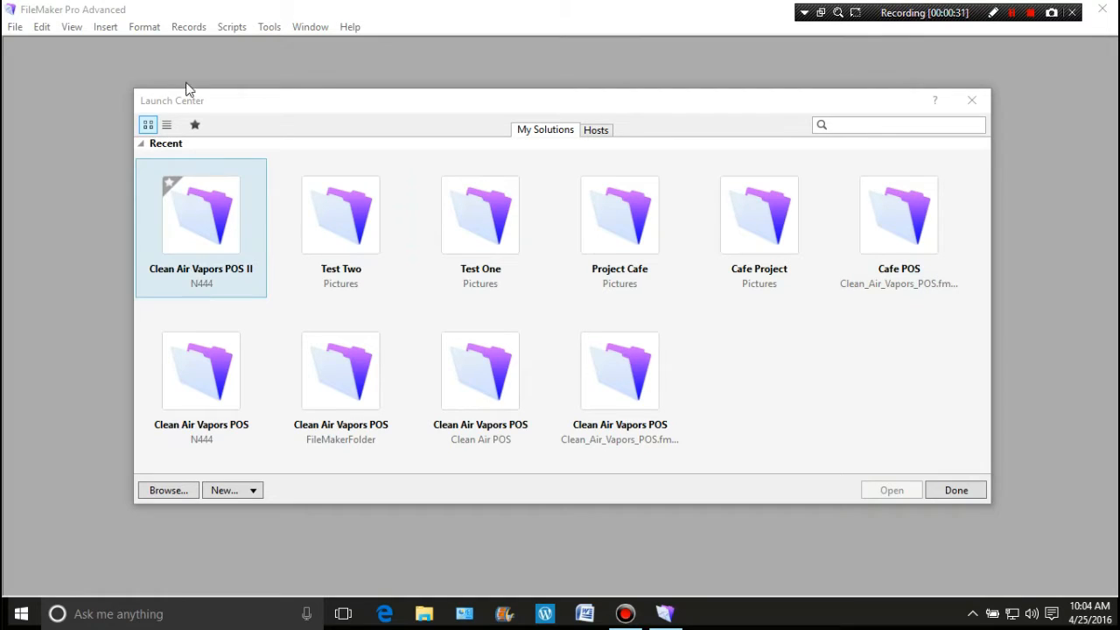
Create a new blank solution and save it as Your Store in the Pictures folder.
left_click(253, 492)
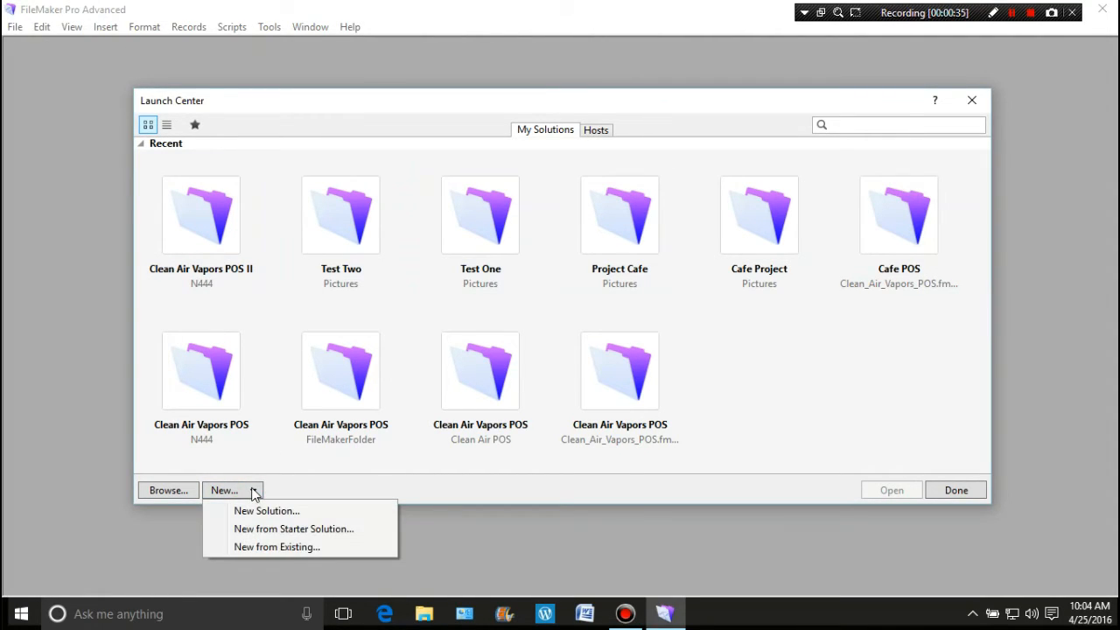
left_click(267, 513)
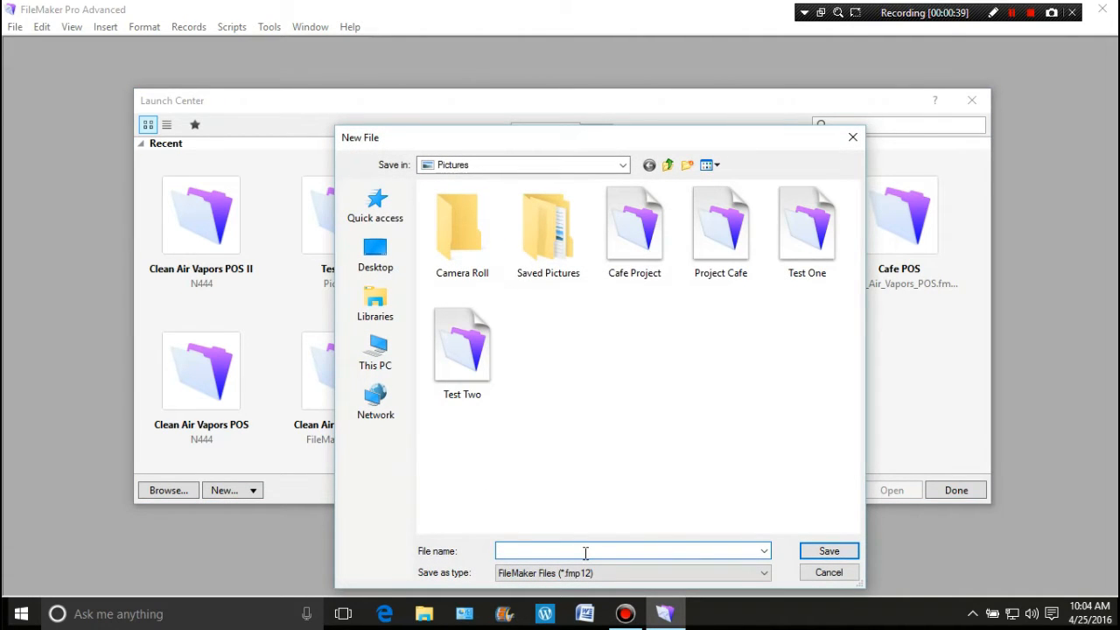
type("Your Store")
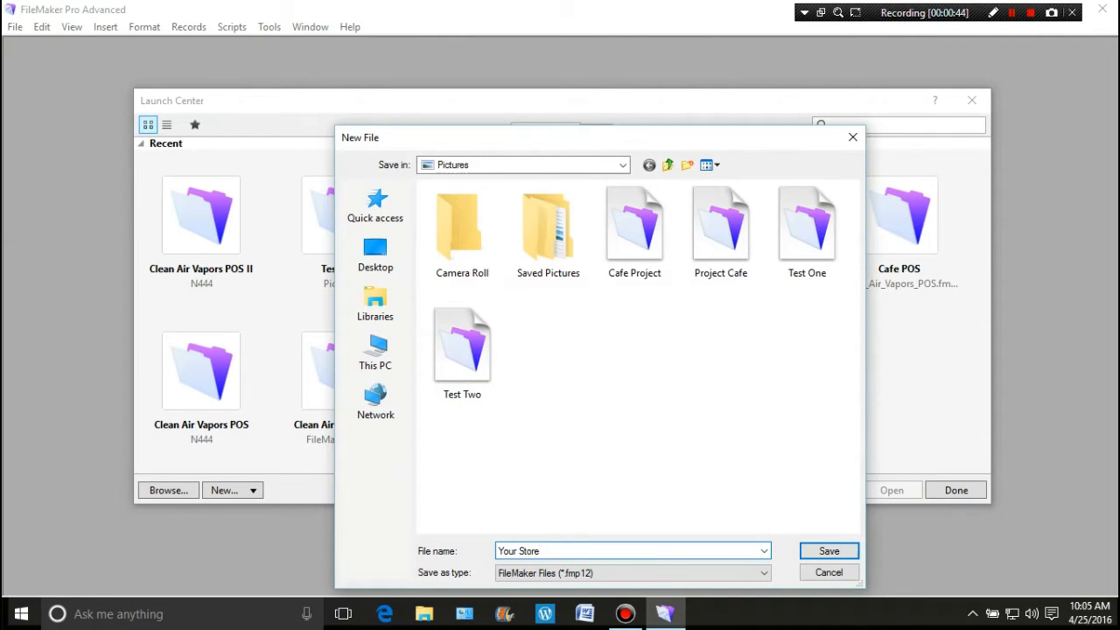
left_click(825, 551)
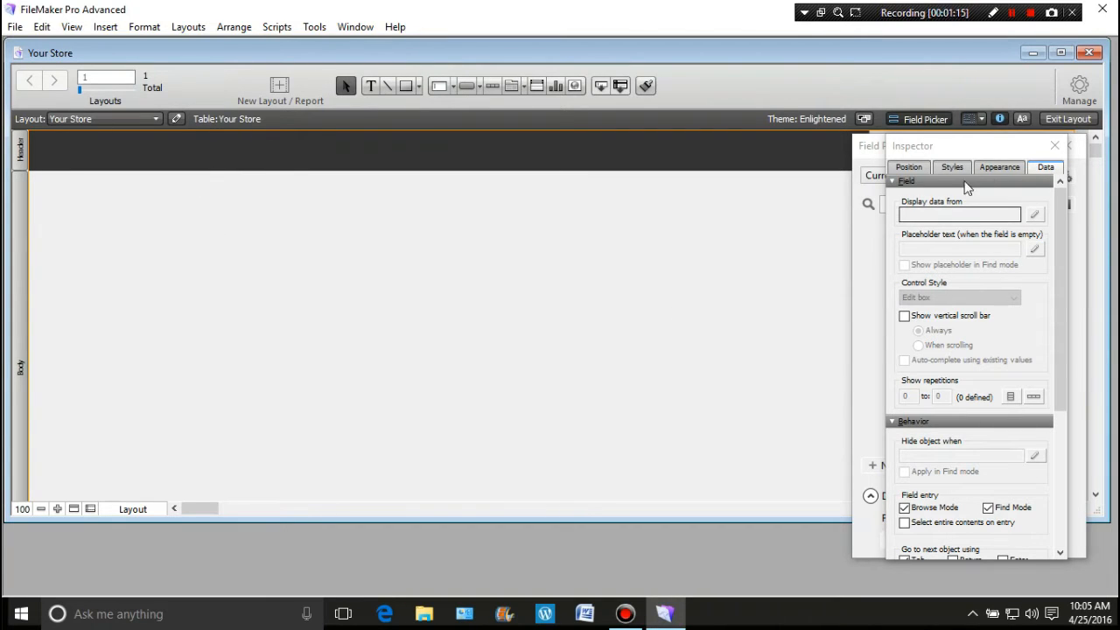
Close the Field Picker and the Inspector to clear the layout workspace.
left_click_drag(991, 147, 725, 153)
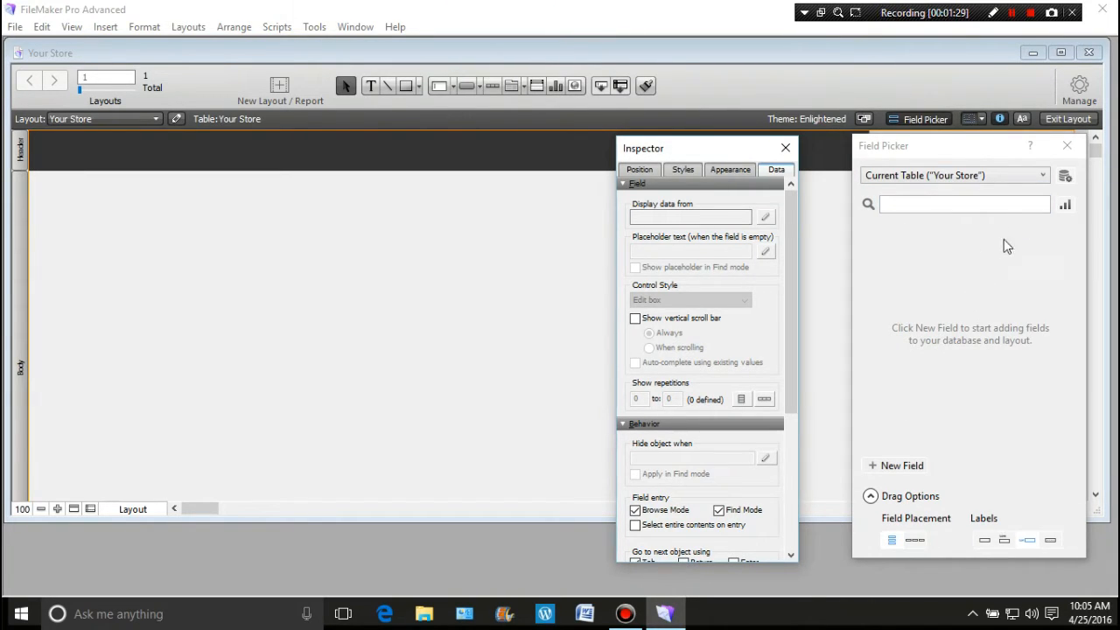
left_click(1069, 149)
left_click_drag(737, 151, 1017, 149)
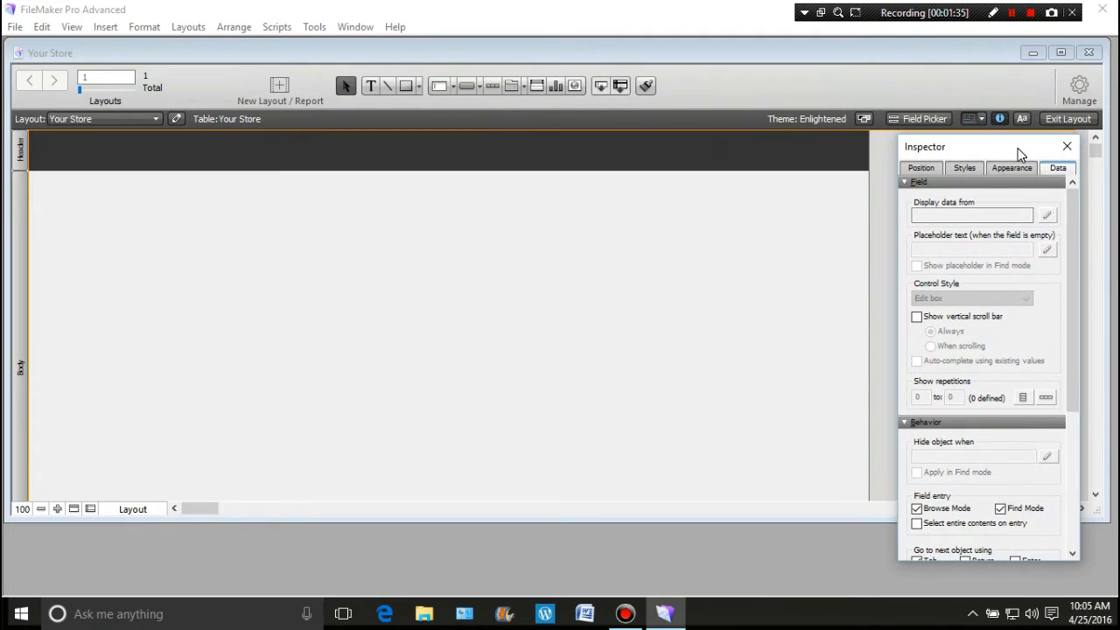
left_click(1068, 147)
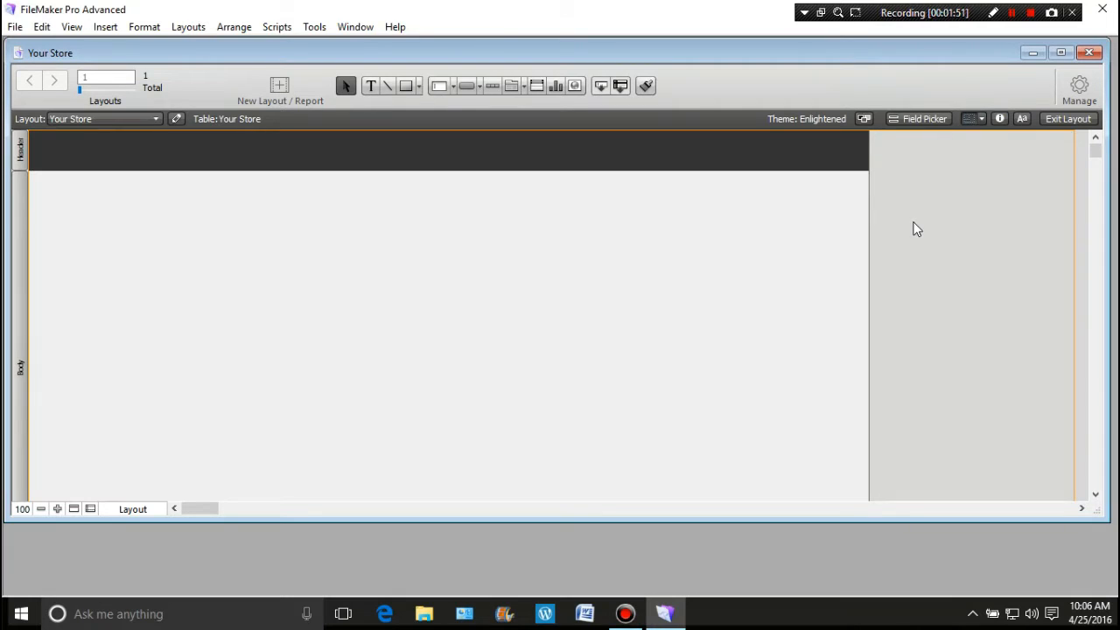
In the database's table definitions, rename the default Your Store table as Menu.
left_click(1078, 94)
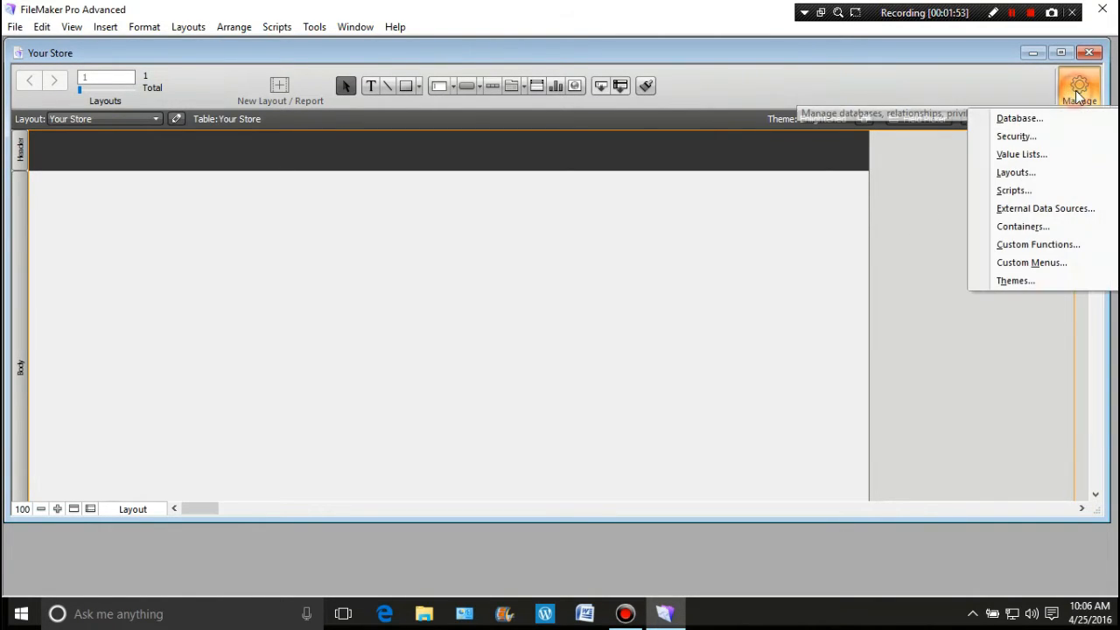
left_click(1022, 121)
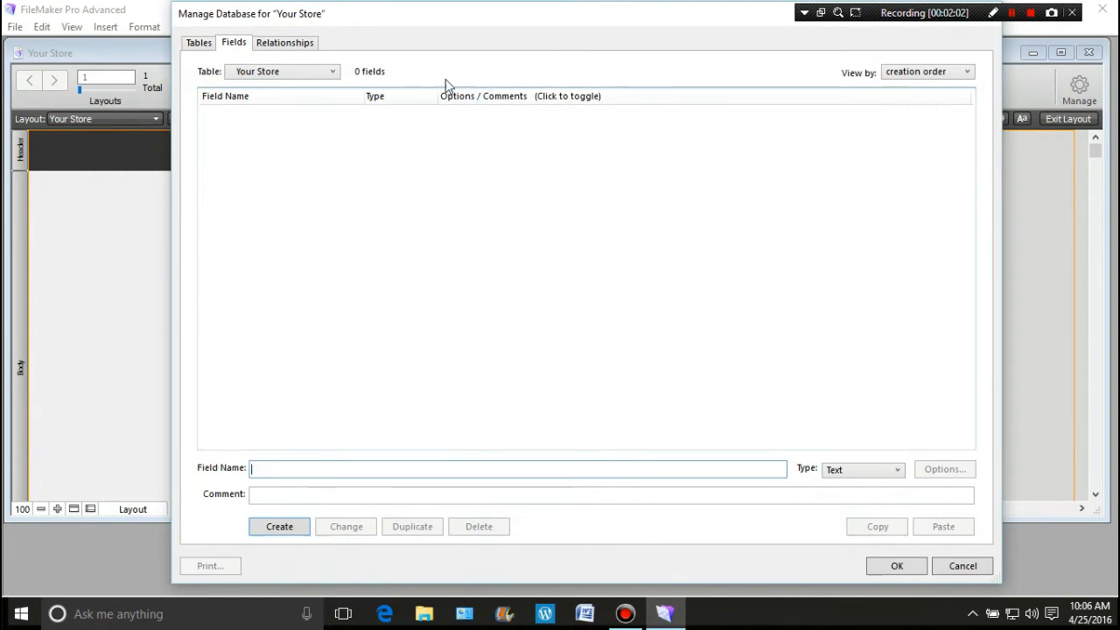
left_click(194, 42)
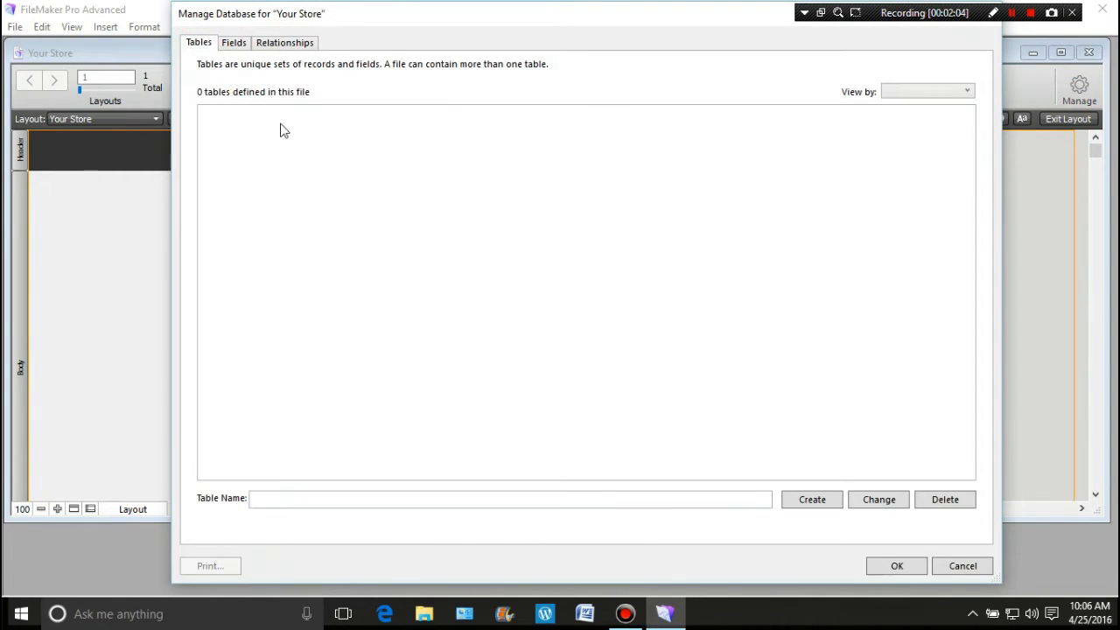
left_click(260, 132)
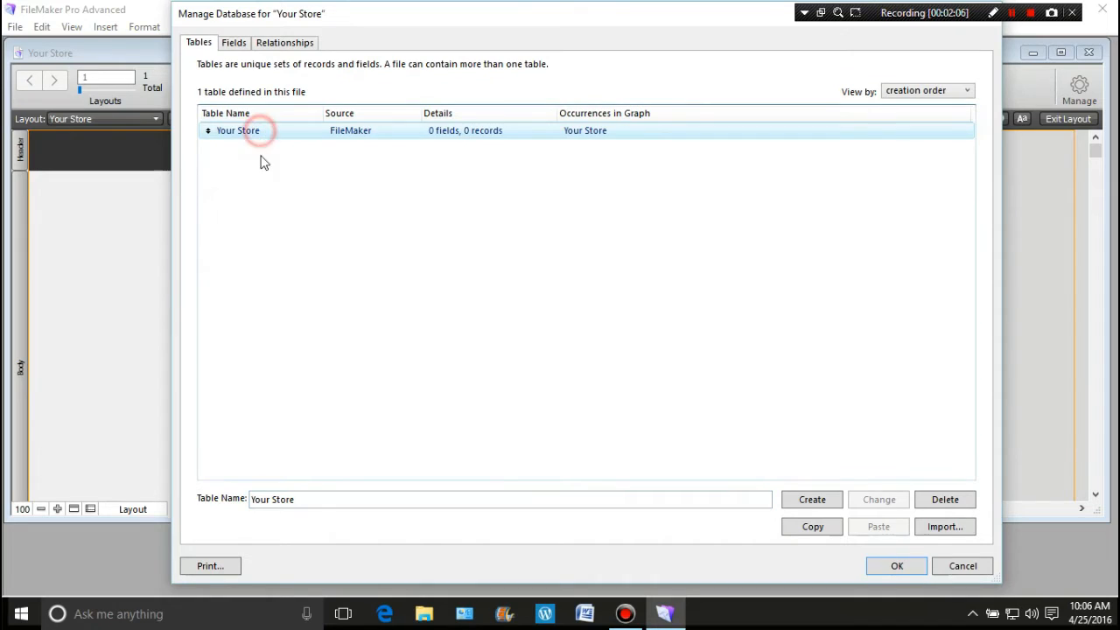
left_click_drag(313, 497, 238, 509)
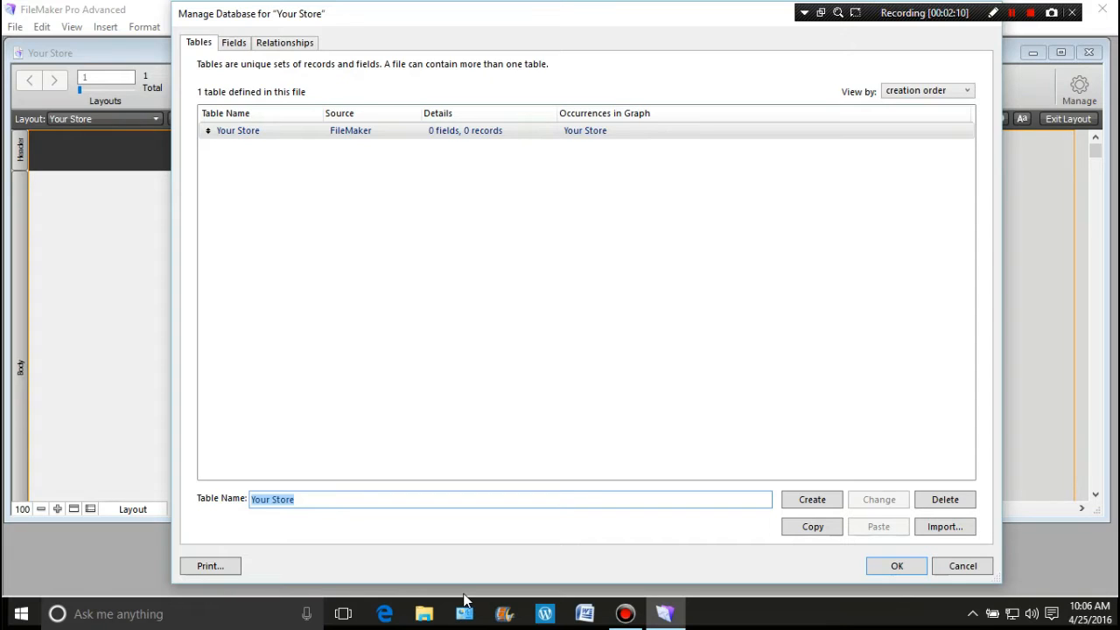
type("Menu")
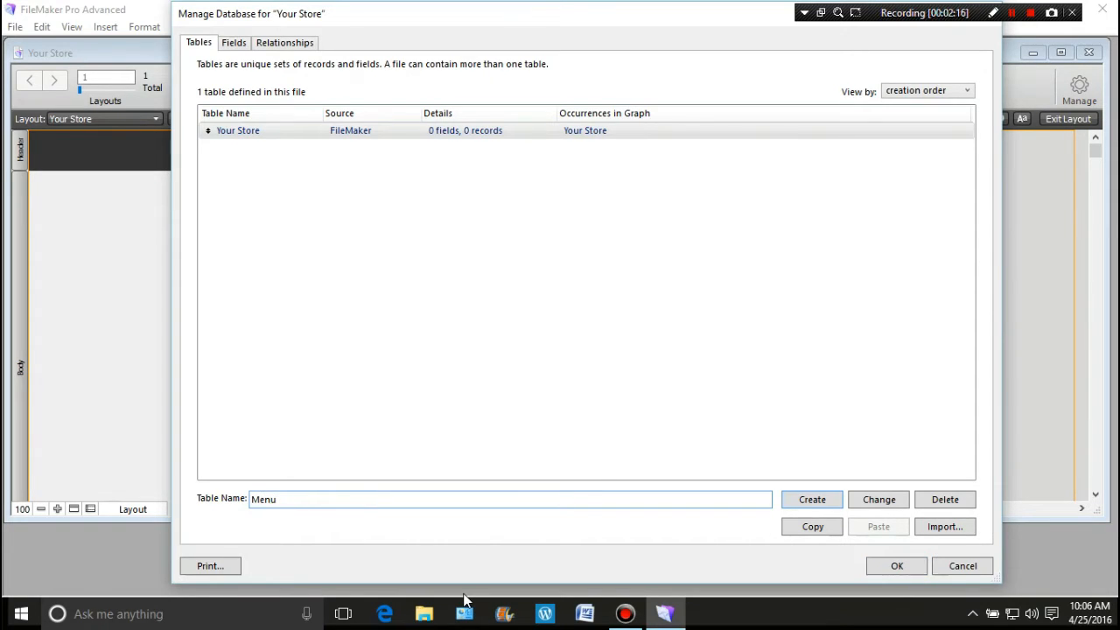
left_click(877, 501)
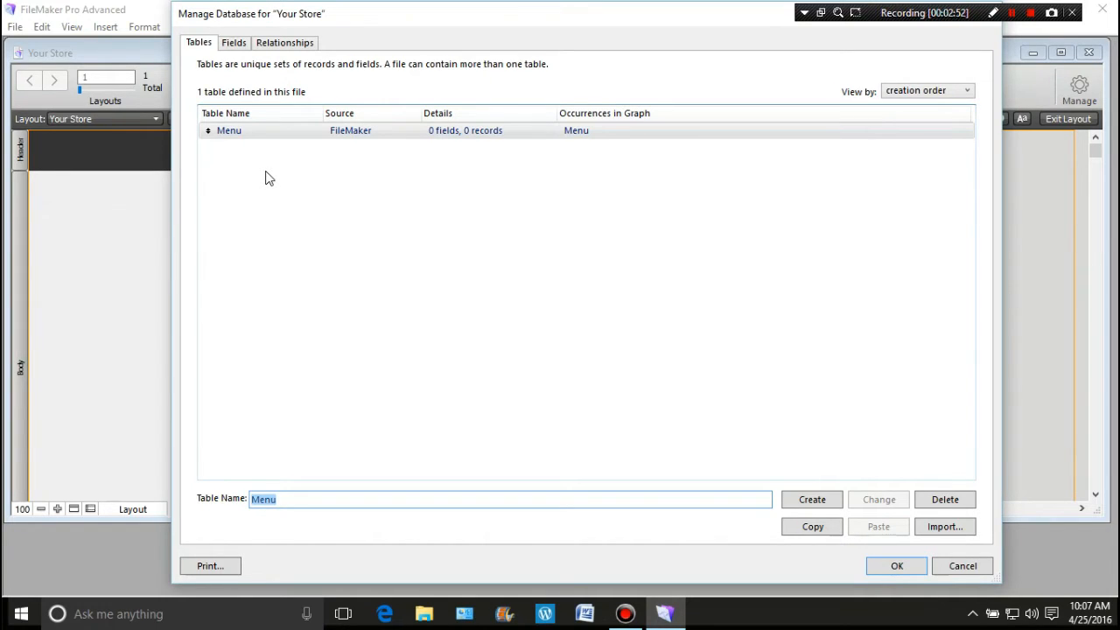
Add two new tables to the database, named Register and Invoice.
left_click(290, 500)
double_click(295, 498)
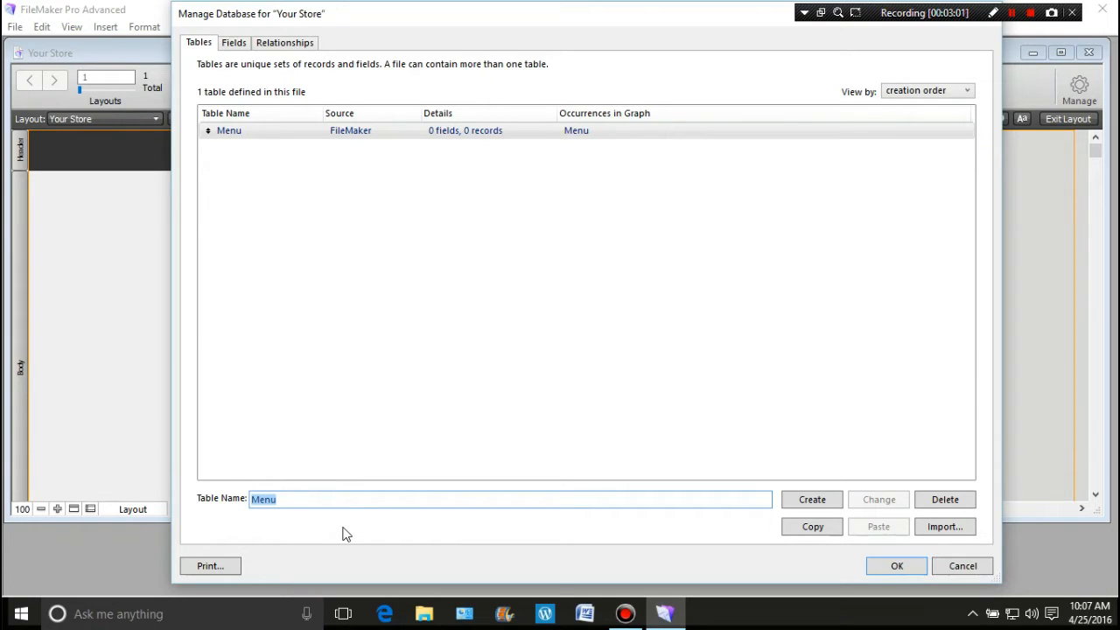
type("register")
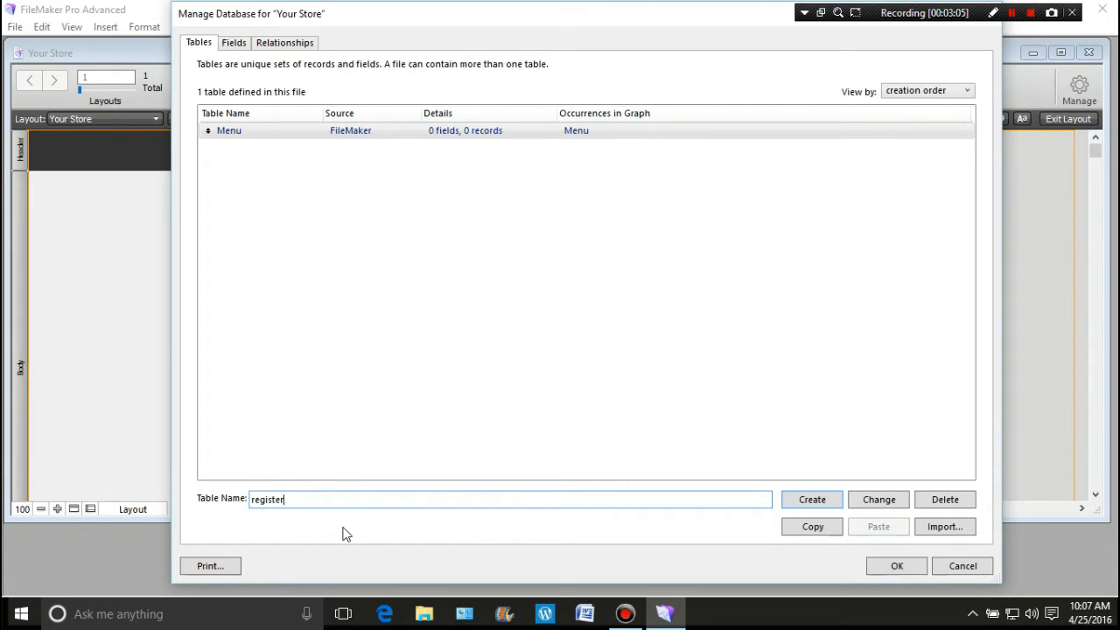
key("ctrl+a")
key("BackSpace")
type("Register")
key("Return")
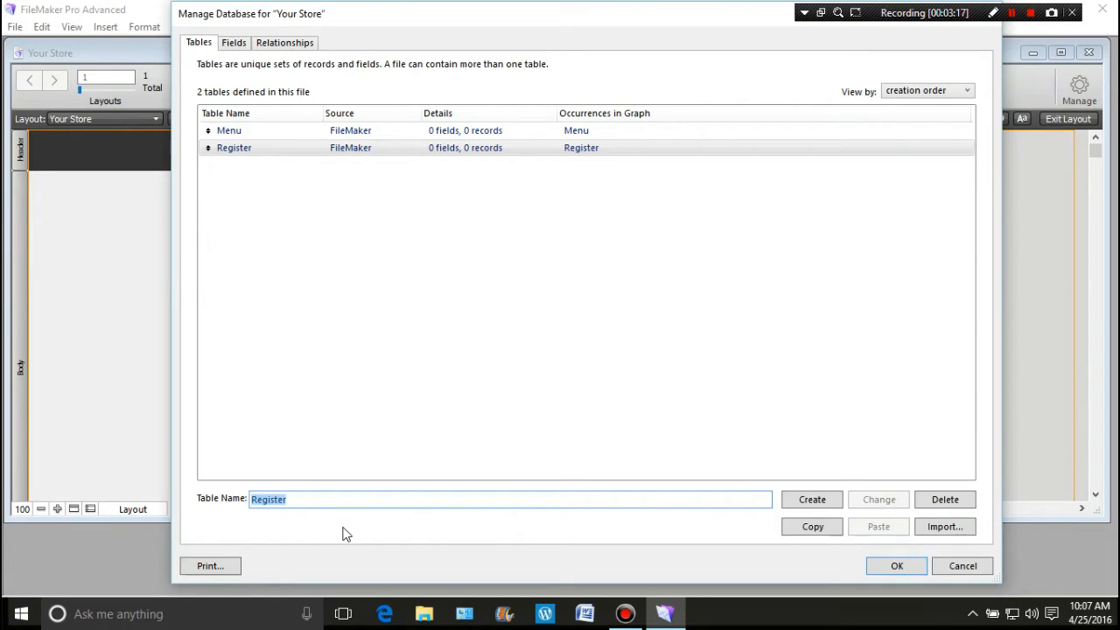
type("Invoi")
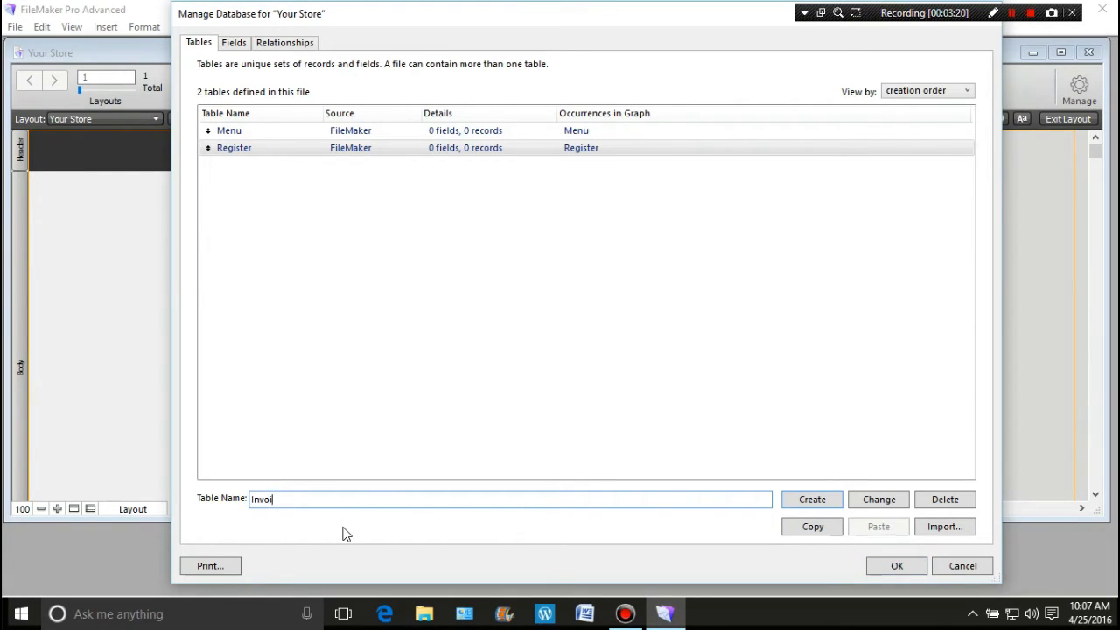
type("ce")
key("Return")
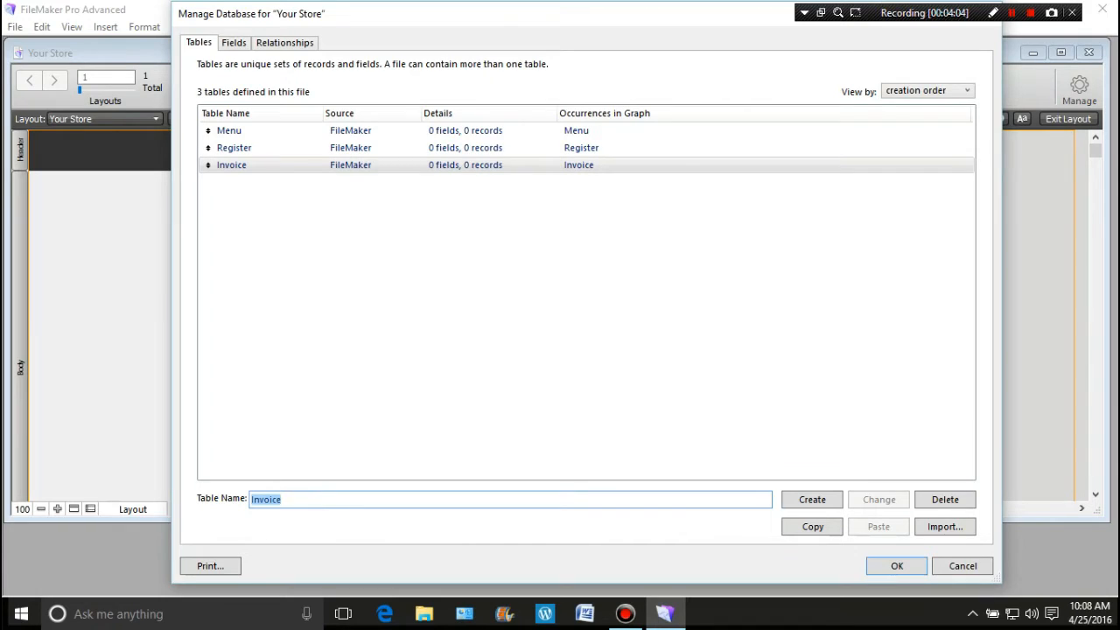
Add tables named Register2 and Invoice2 for the second register.
type("Register2")
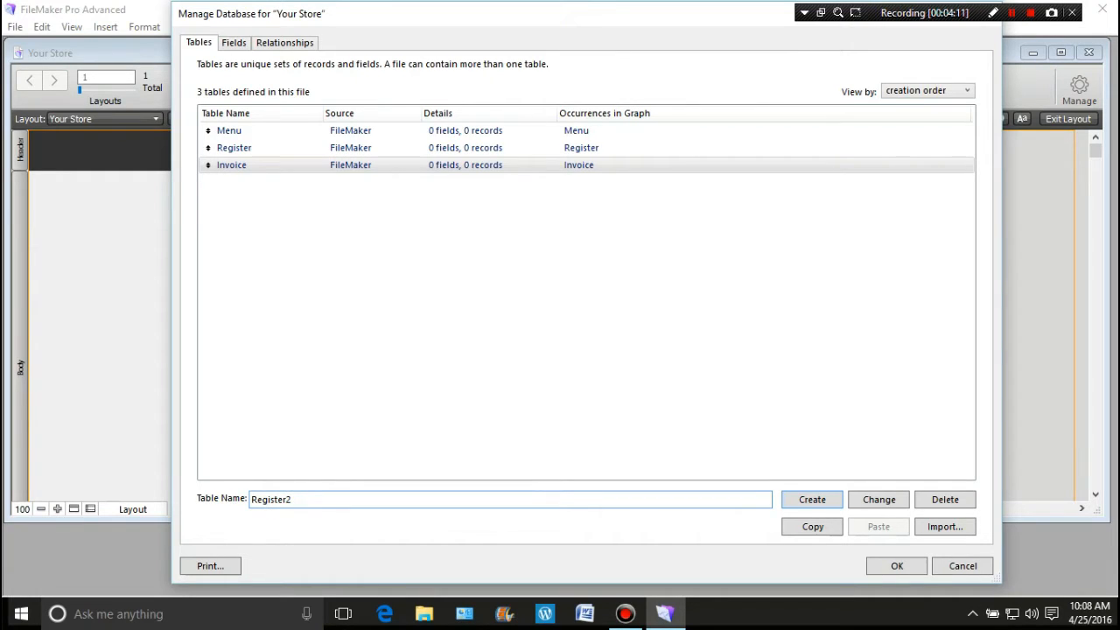
key("Return")
type("Invoice")
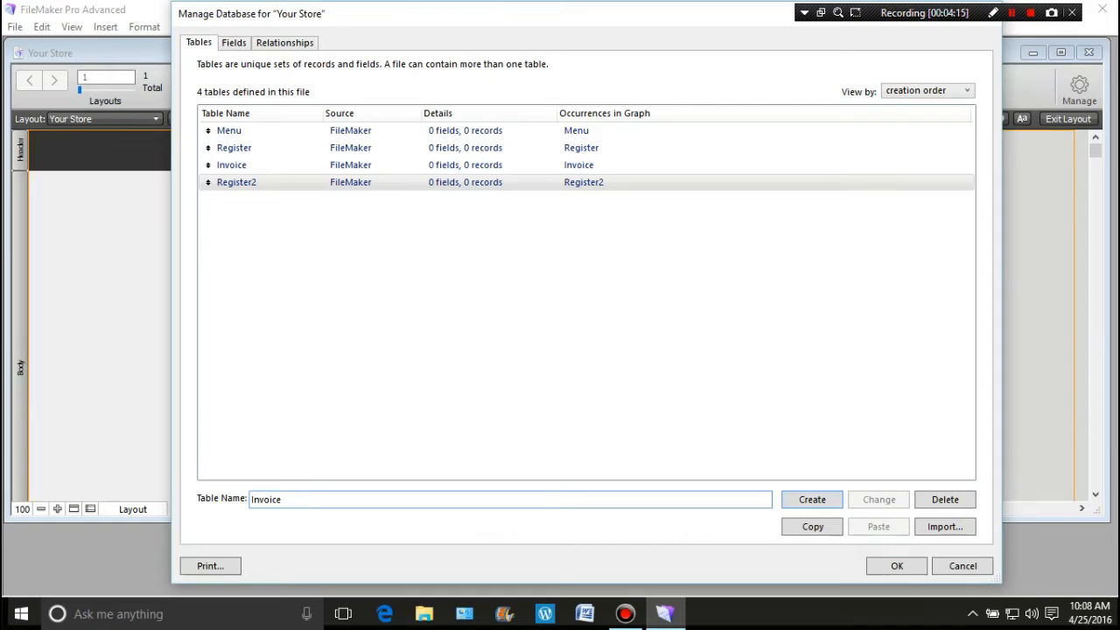
type("2")
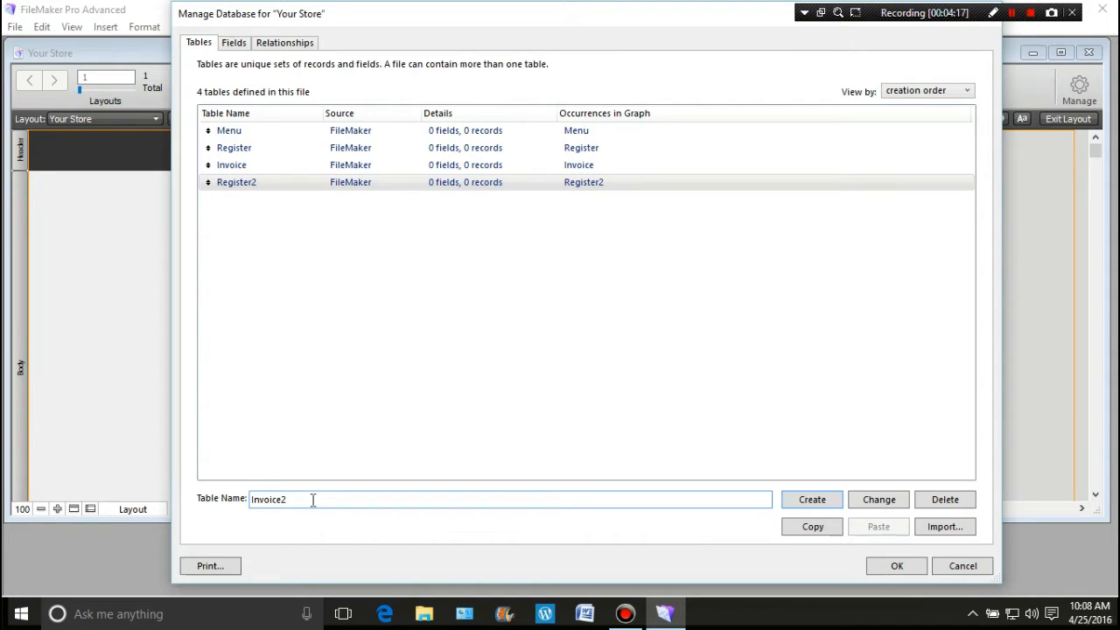
key("Return")
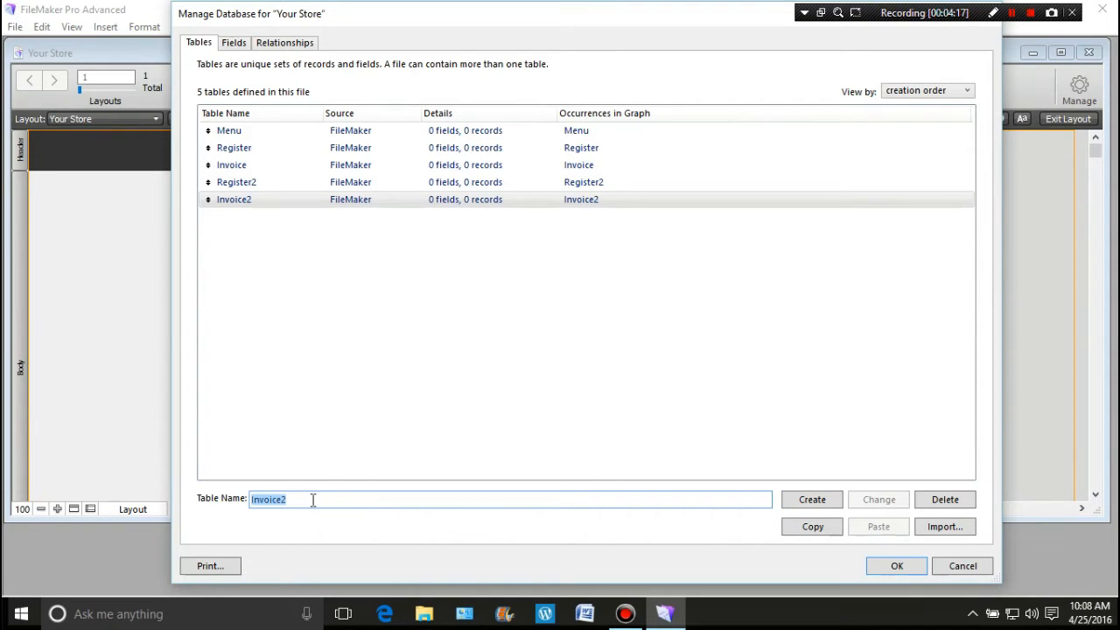
Create two more database tables, named Inventory and BackOffice.
type("Inve")
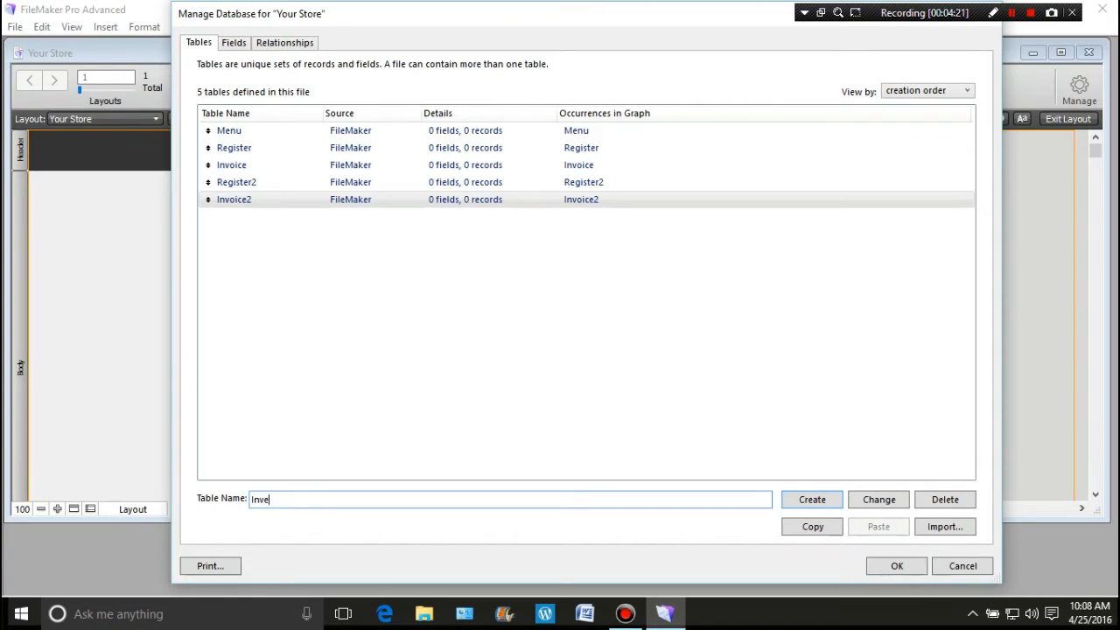
type("ntory")
key("Return")
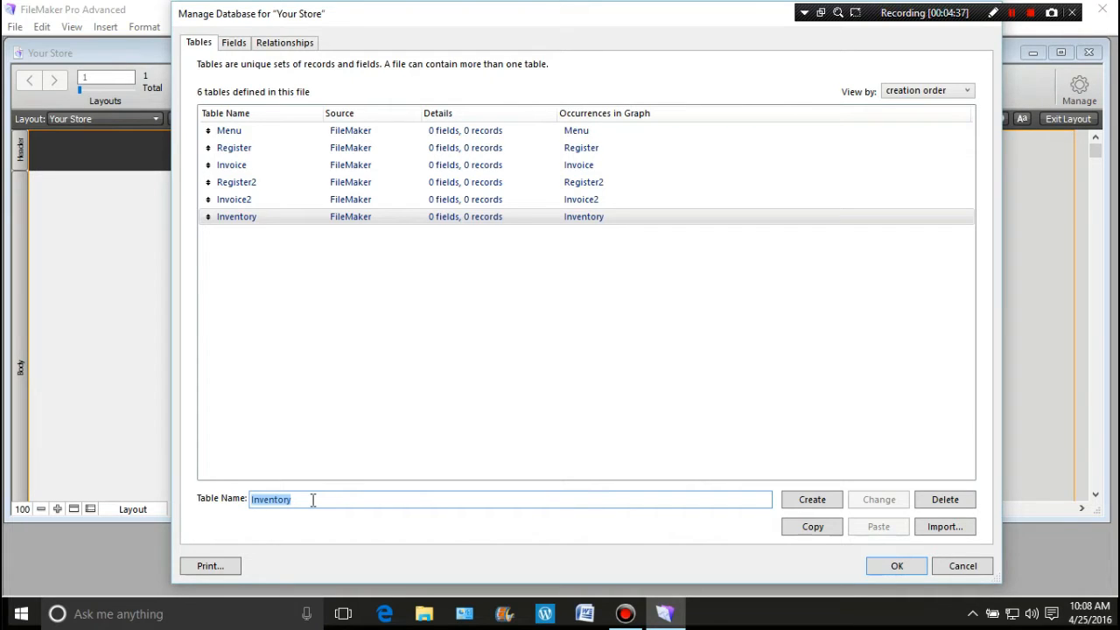
type("Back")
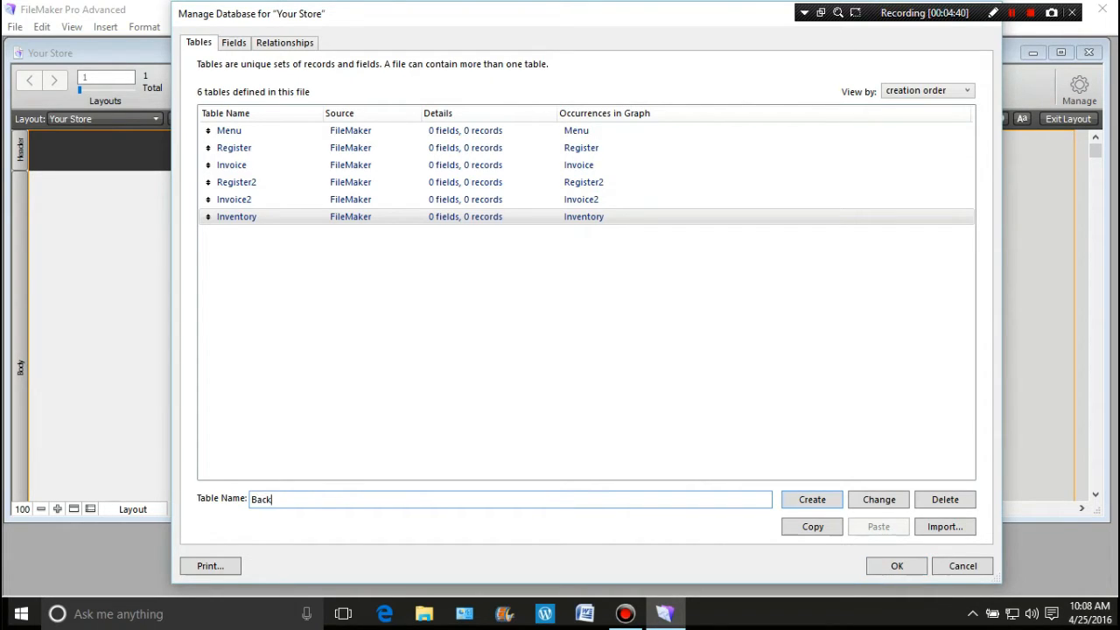
type("Office")
key("Return")
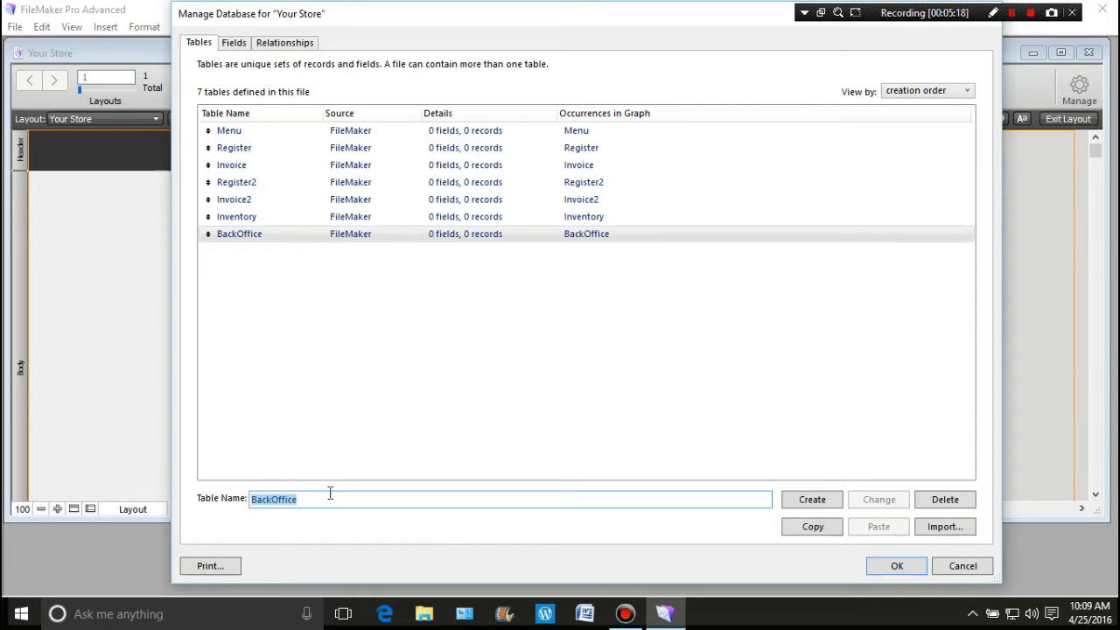
Add a monitor table for each register, named Register1Monitor and Register2Monitor.
type("R")
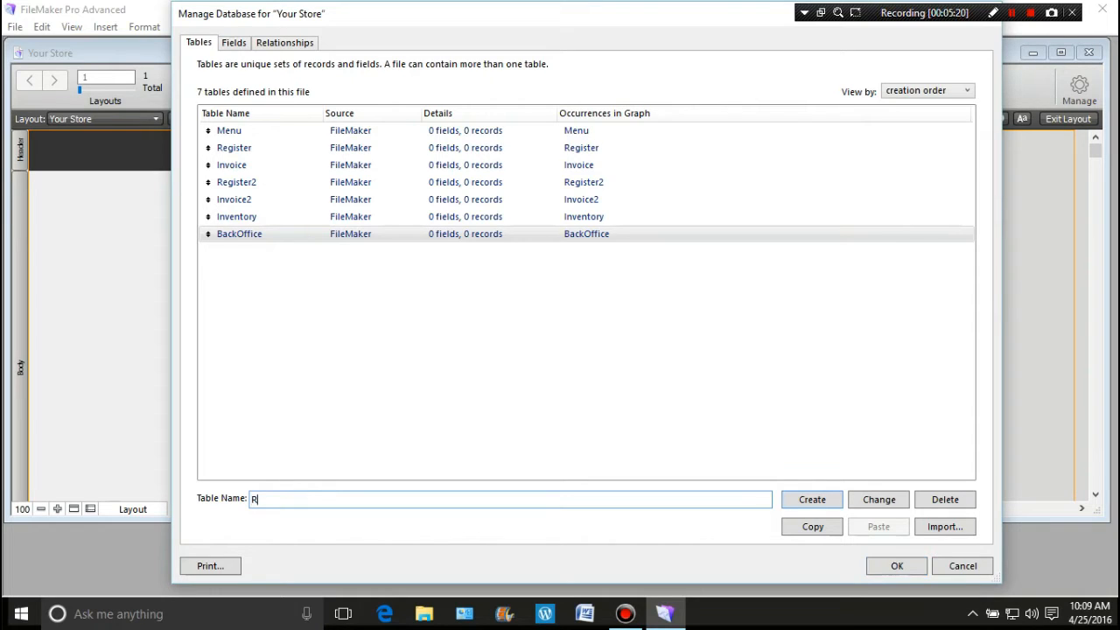
type("egister")
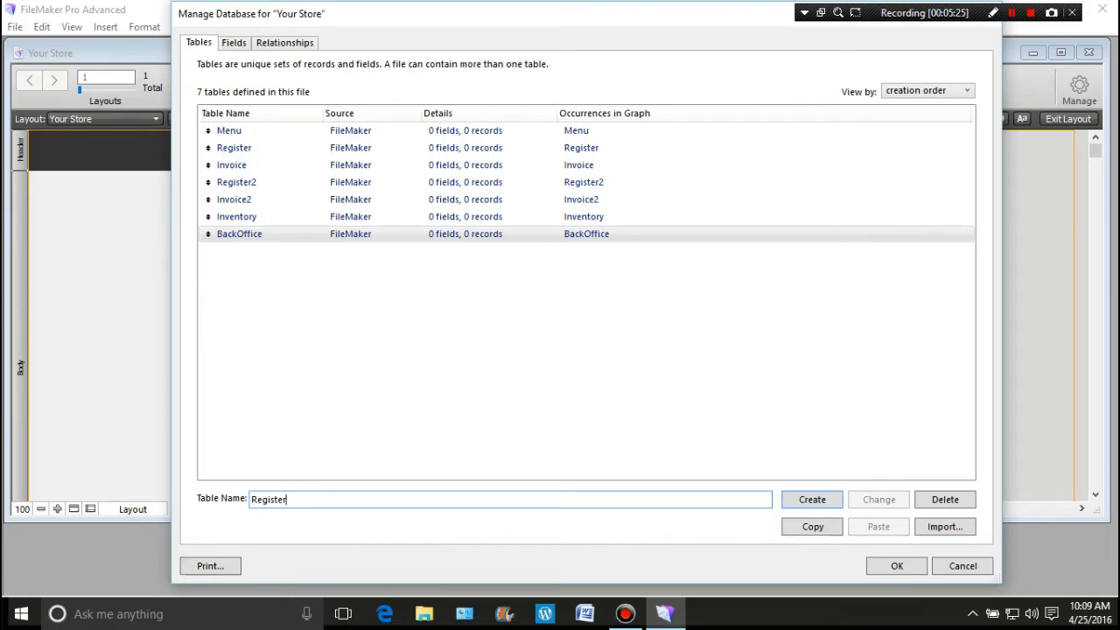
type("1M")
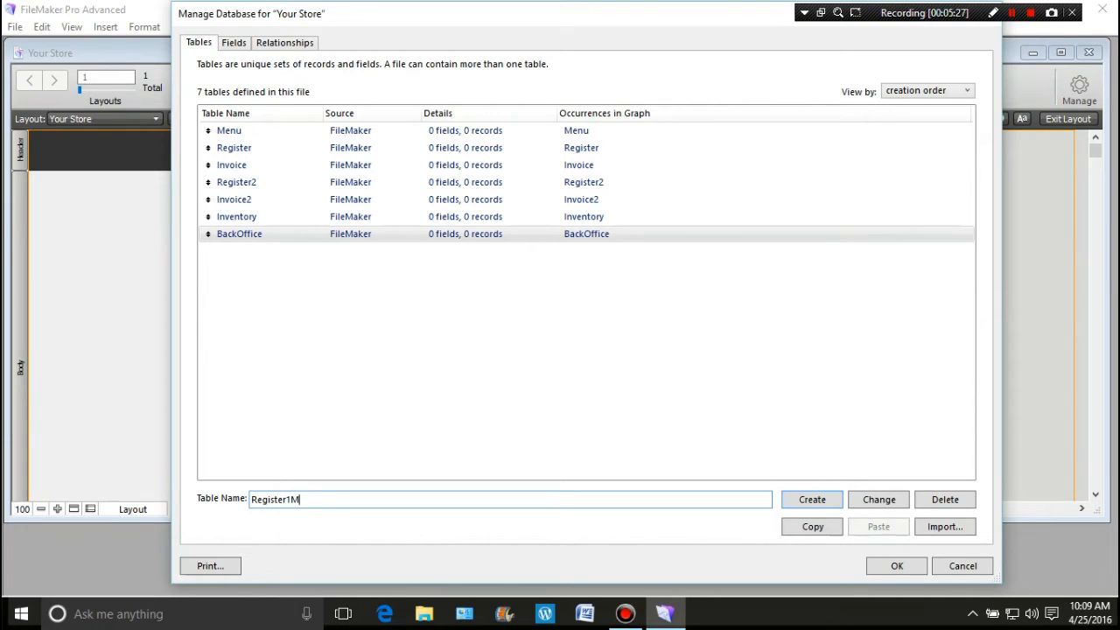
type("onitor")
key("Return")
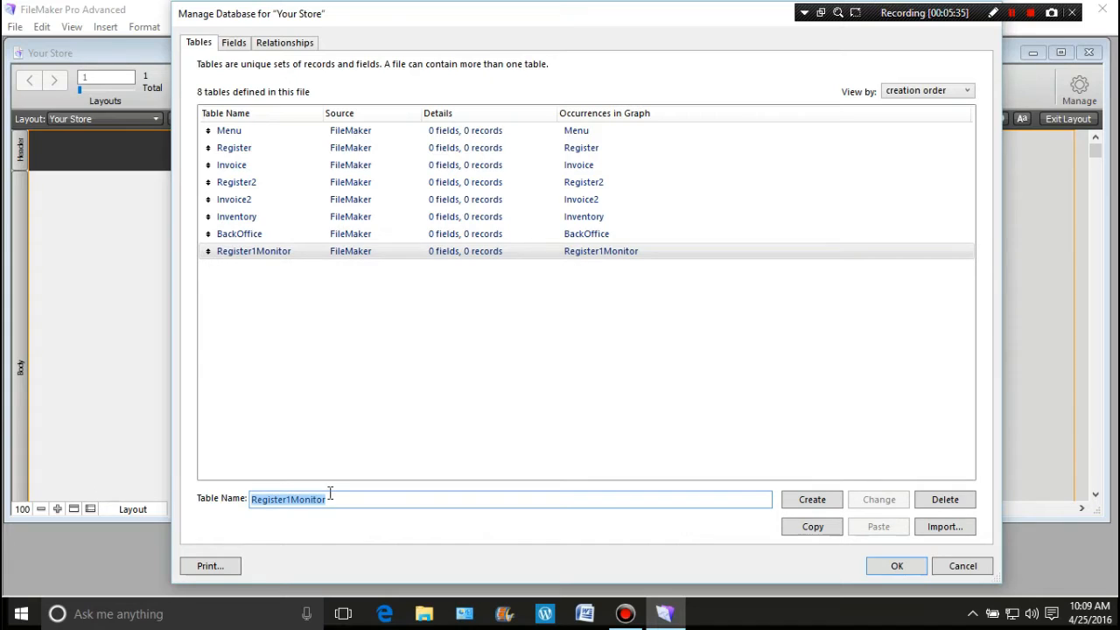
type("Reg")
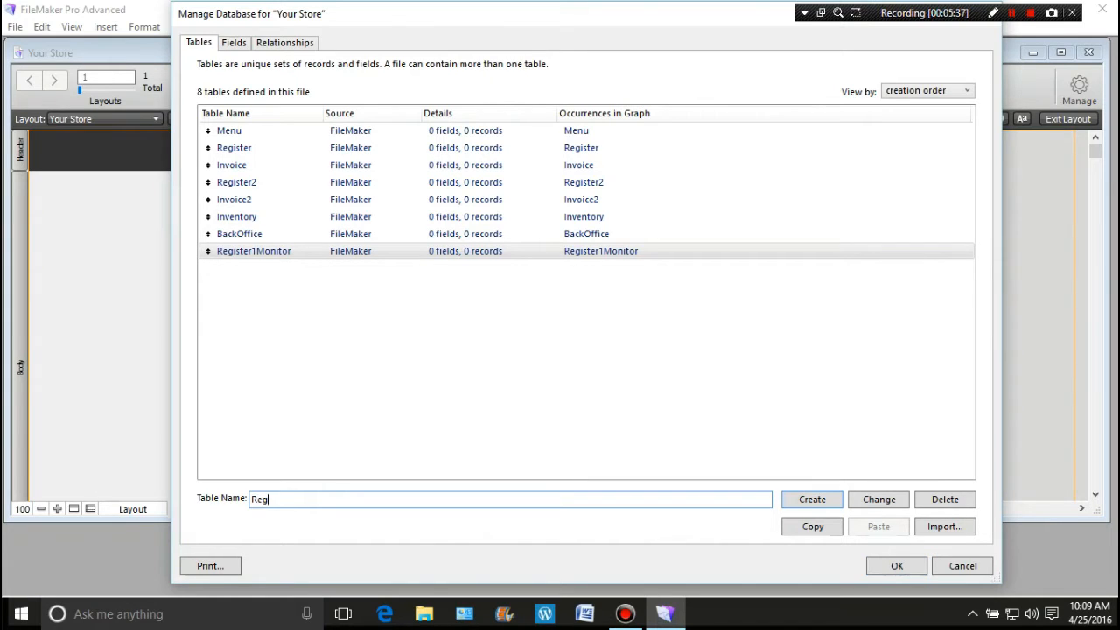
type("ister2")
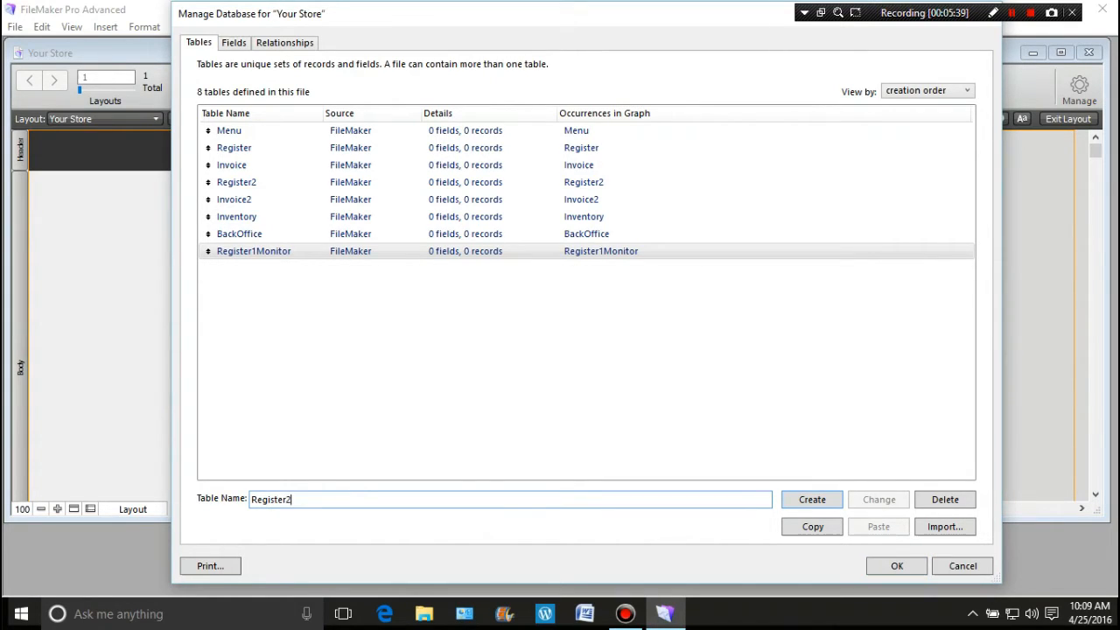
type("Monitor")
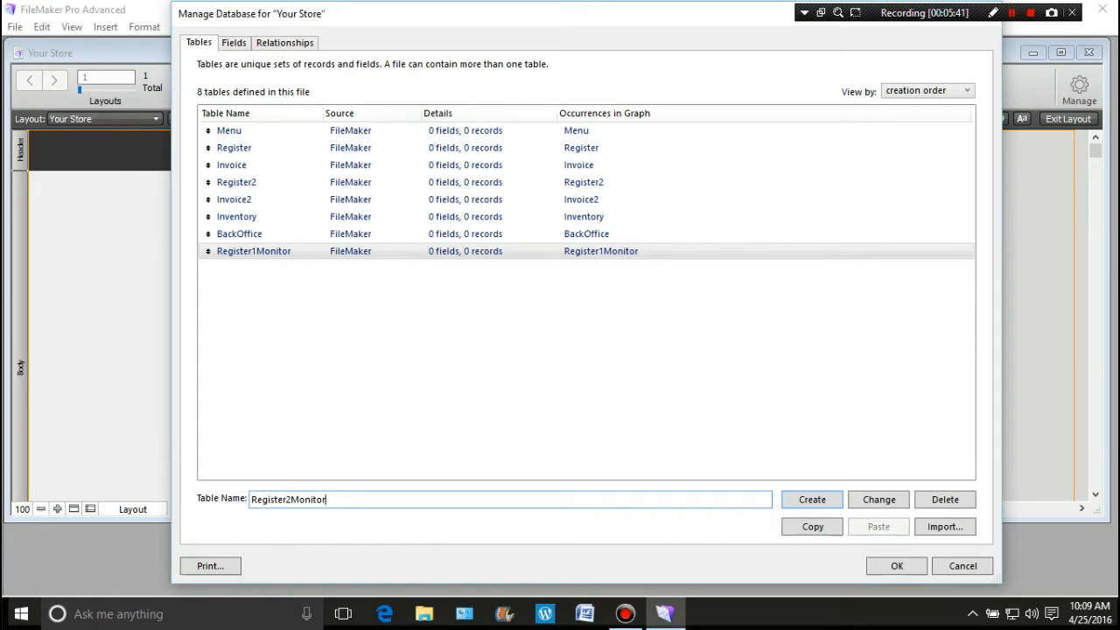
key("Return")
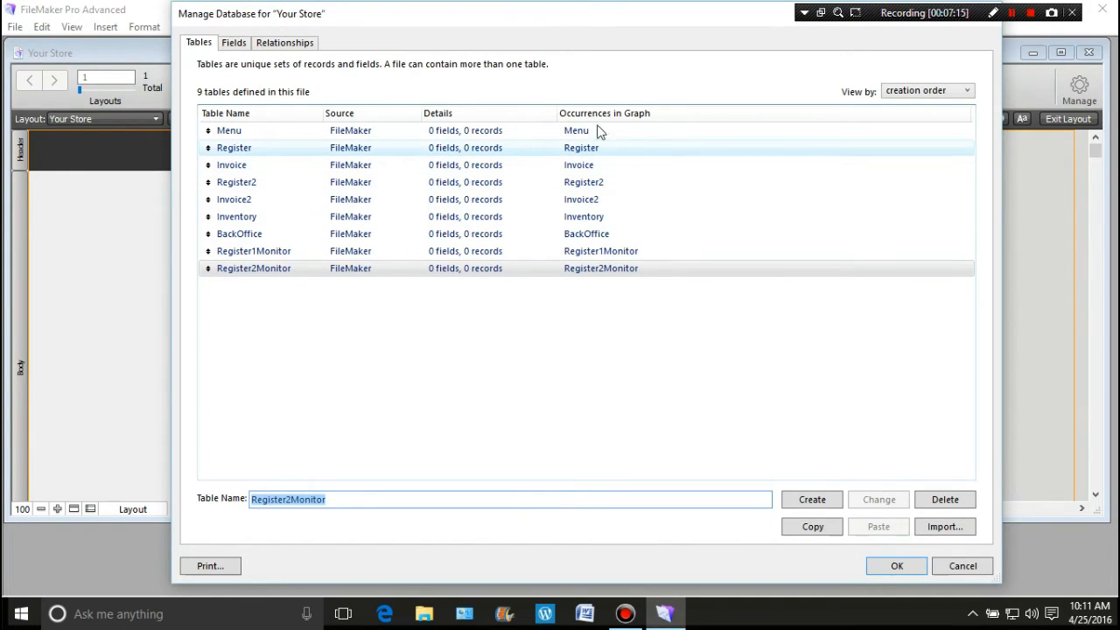
Create a number field named Id in the Menu table.
double_click(234, 133)
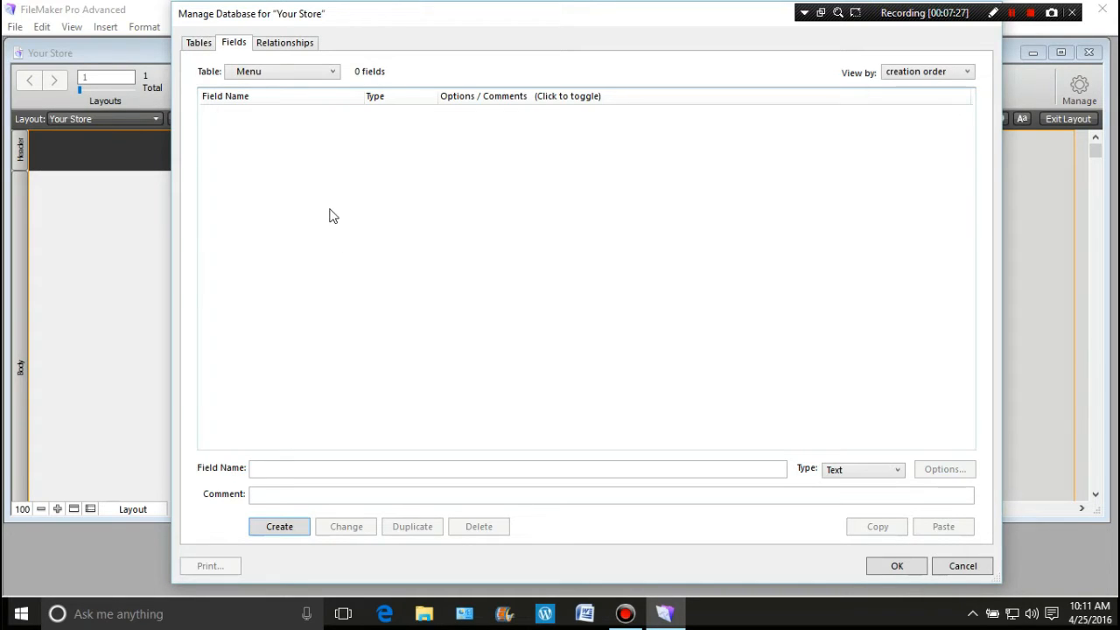
left_click(291, 468)
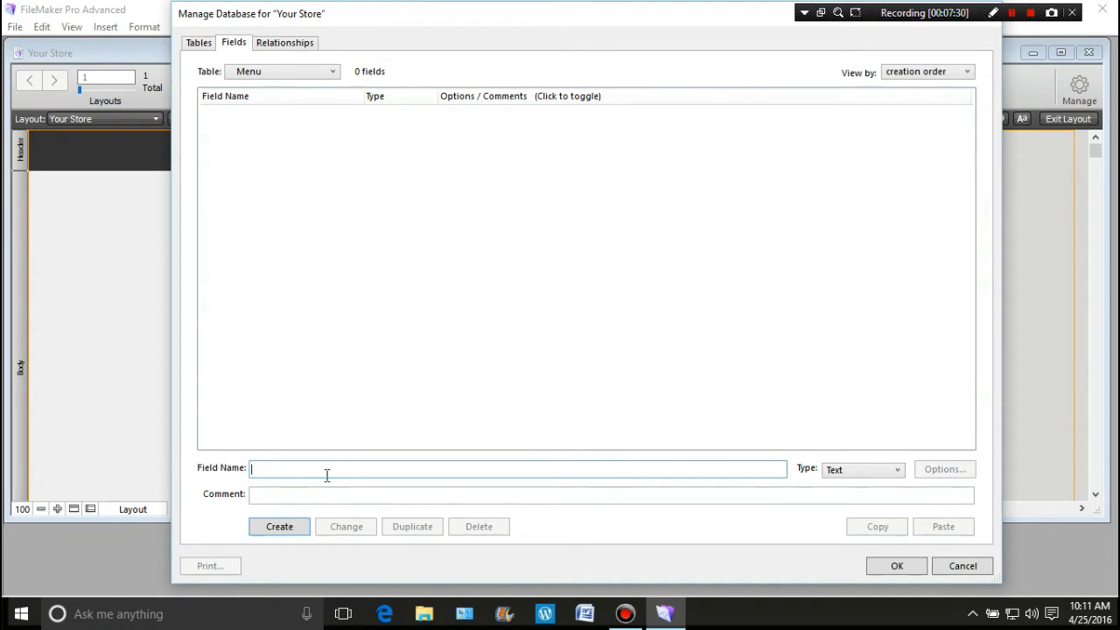
type("Id")
key("ctrl+n")
left_click(899, 472)
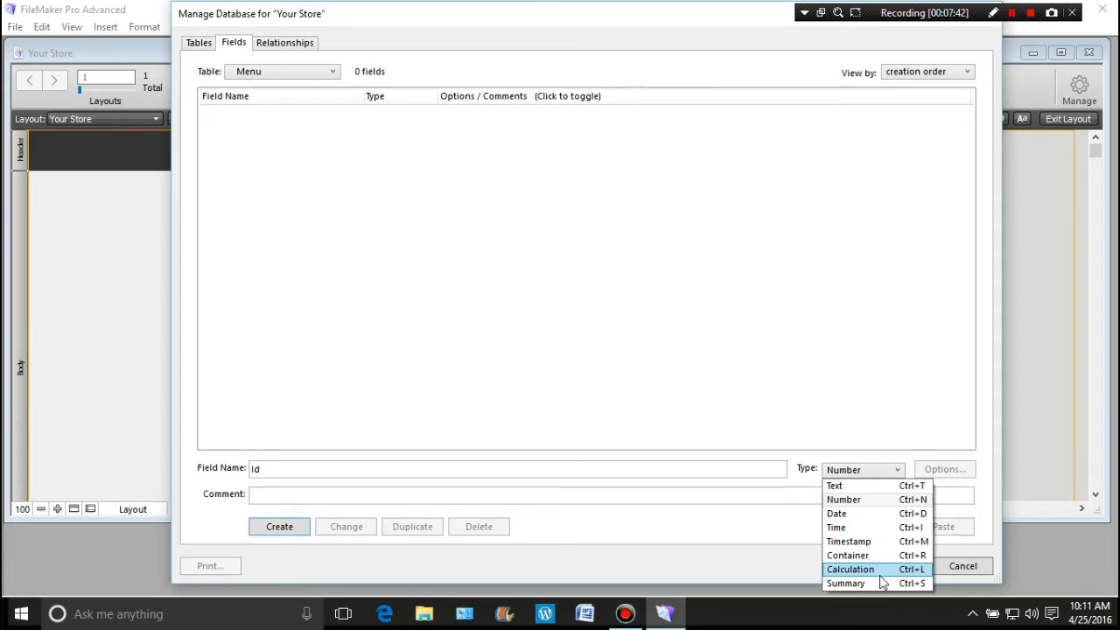
left_click(881, 499)
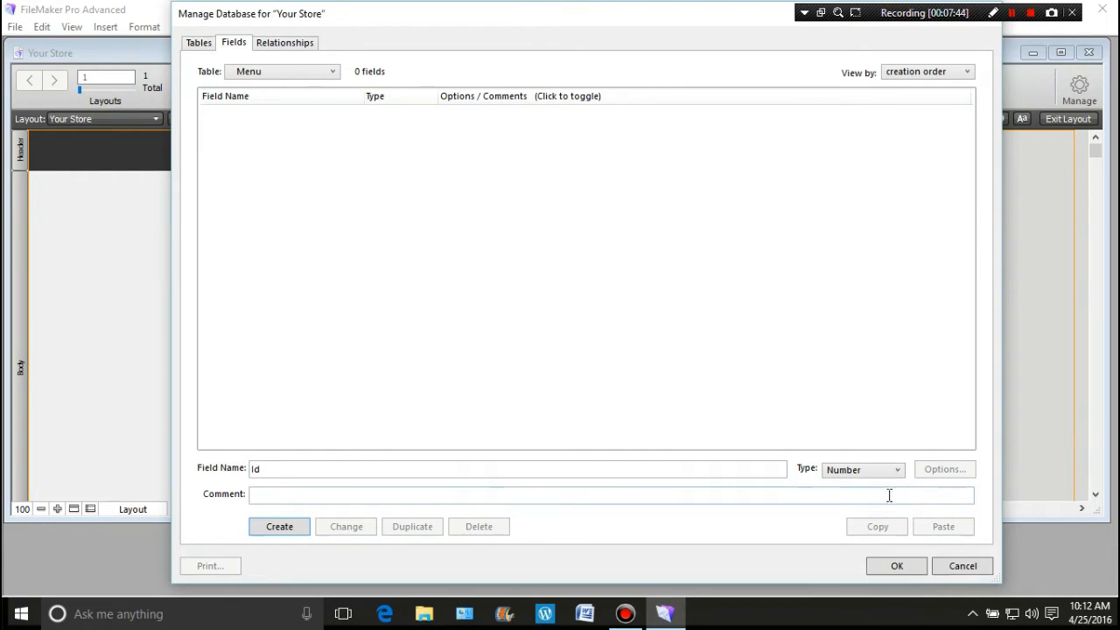
left_click(899, 473)
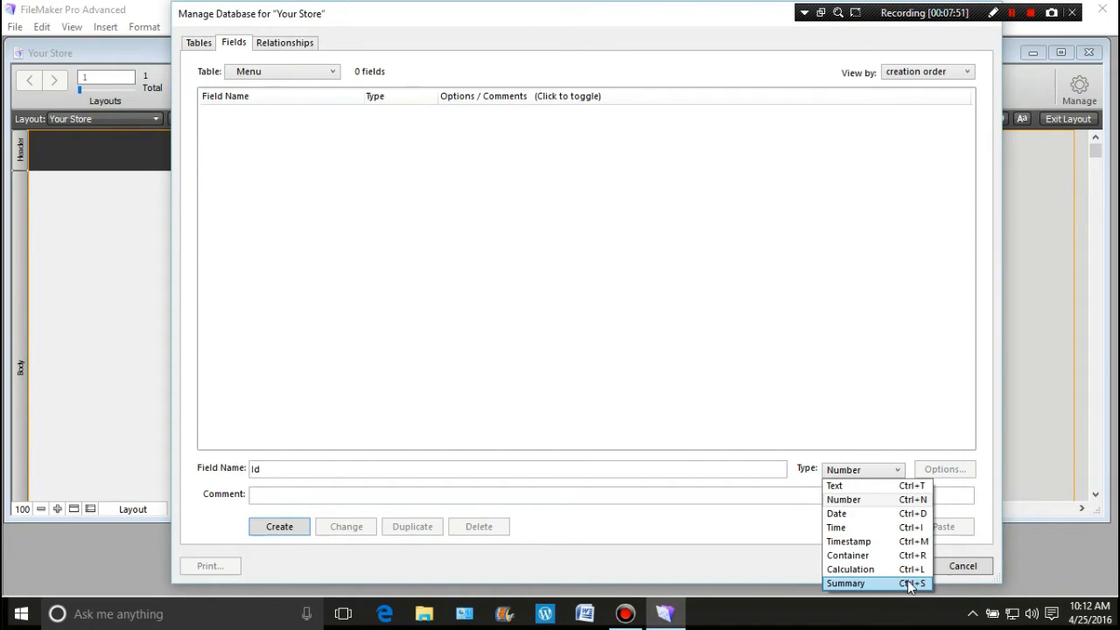
left_click(902, 471)
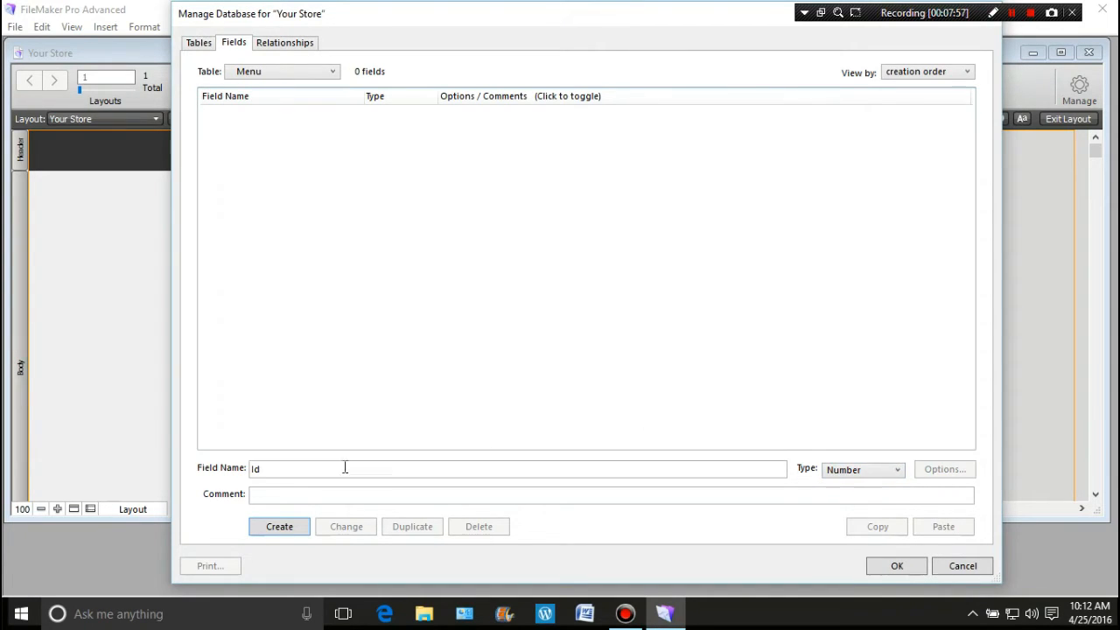
left_click(278, 529)
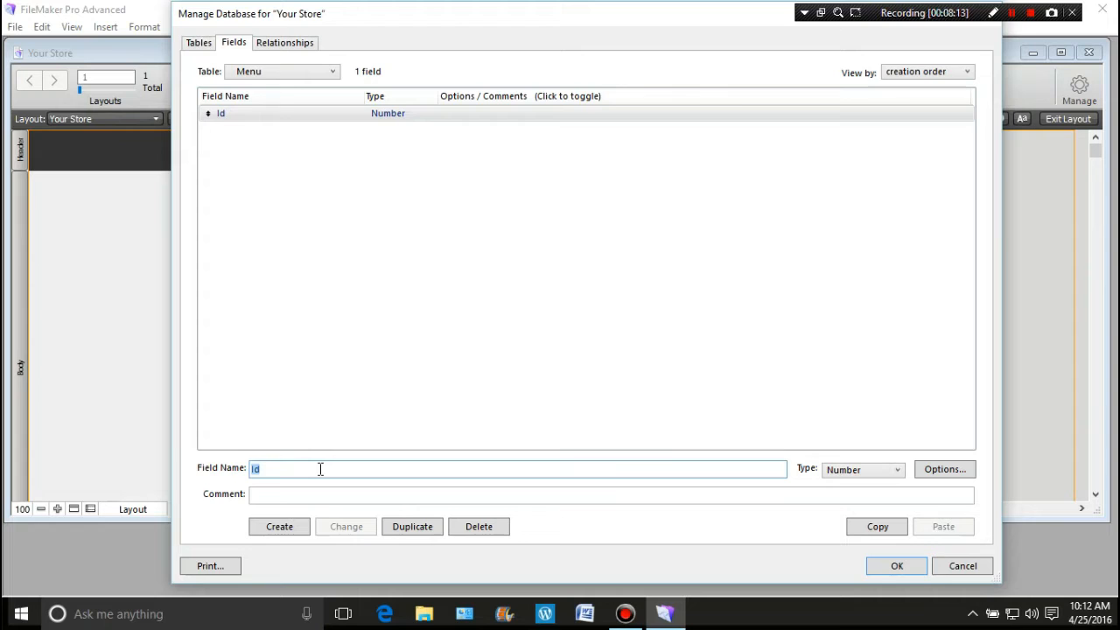
Add a text field named Identifier to the Menu table.
type("Identi")
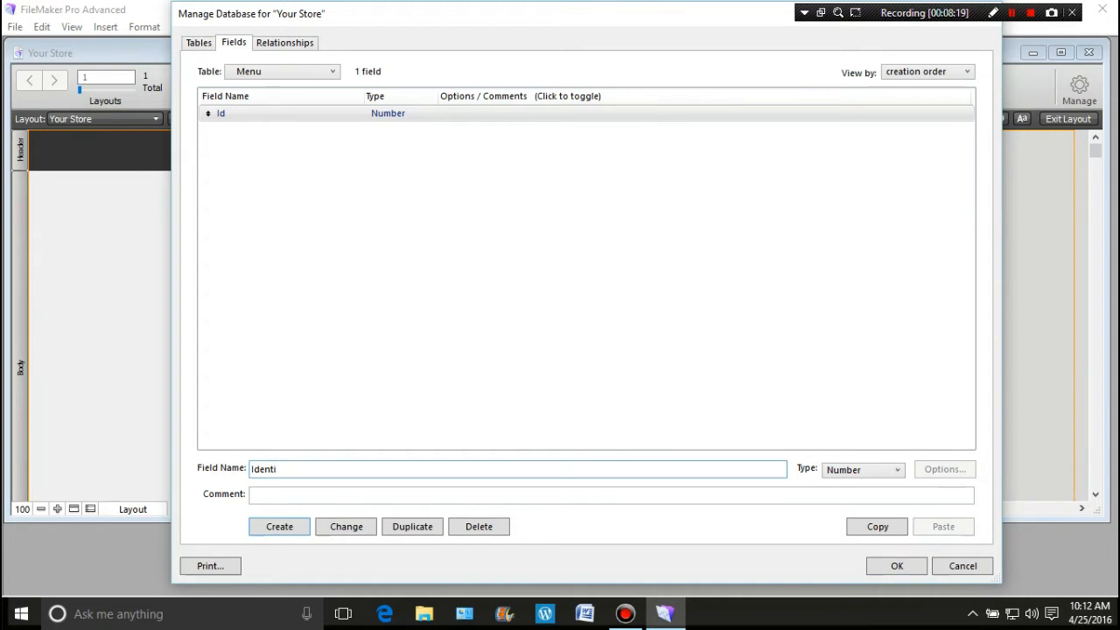
type("fier")
left_click(895, 470)
left_click(890, 487)
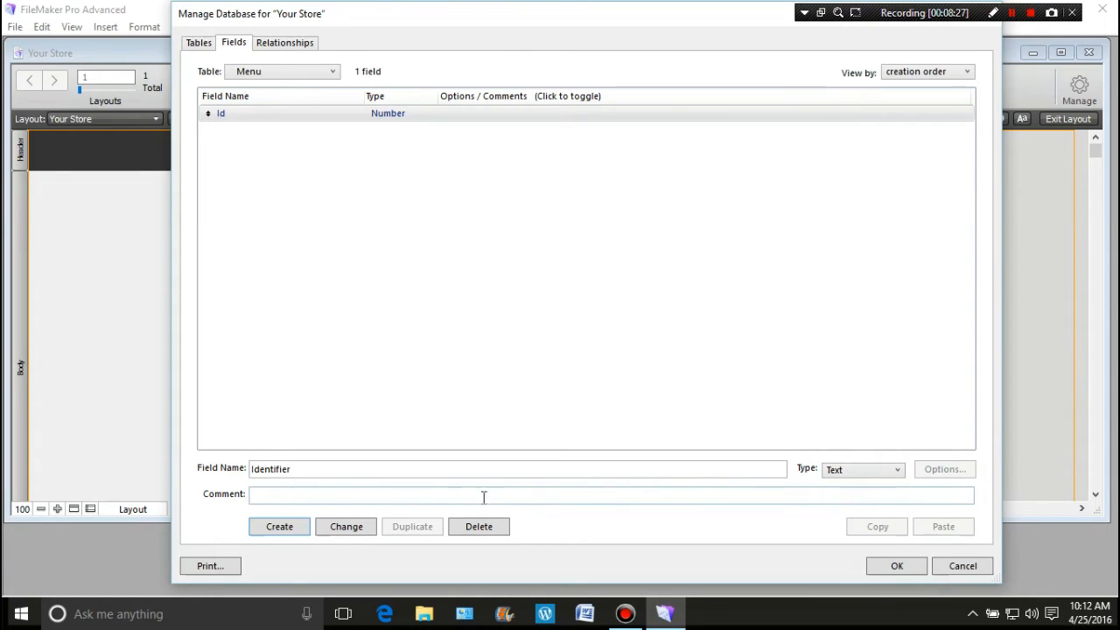
left_click(280, 527)
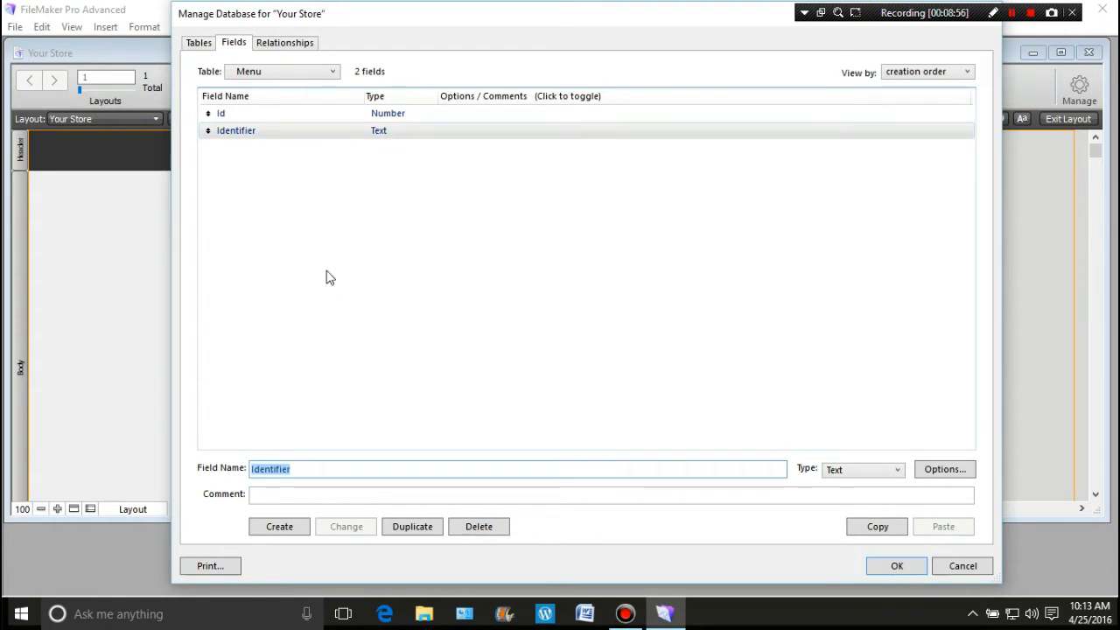
Add a text field named SecurityBox to the Menu table.
left_click(318, 469)
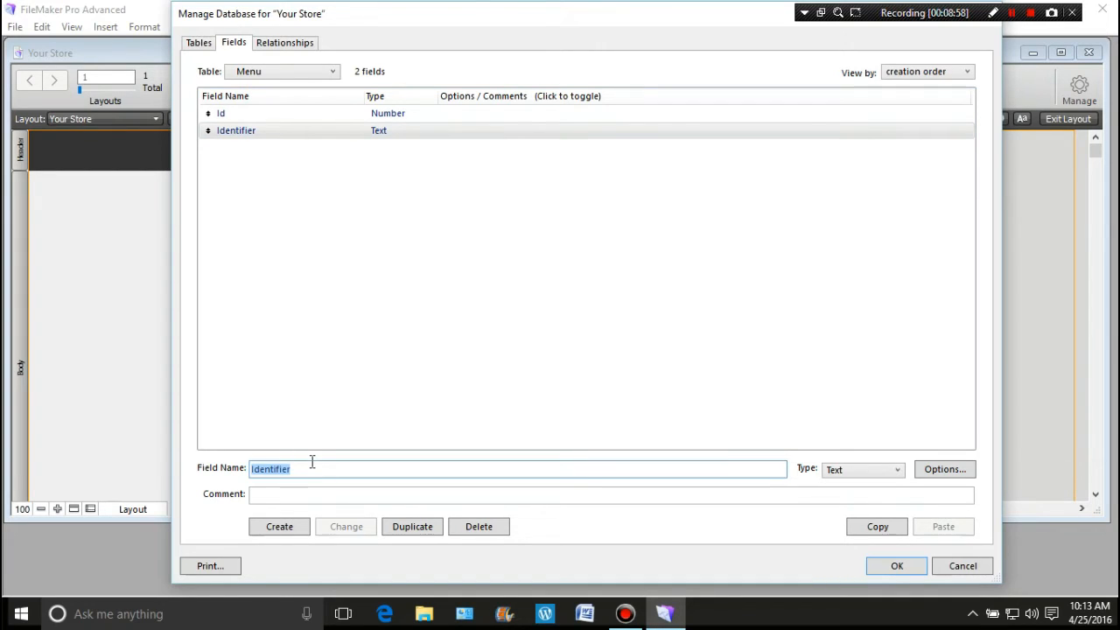
type("SecurityBox")
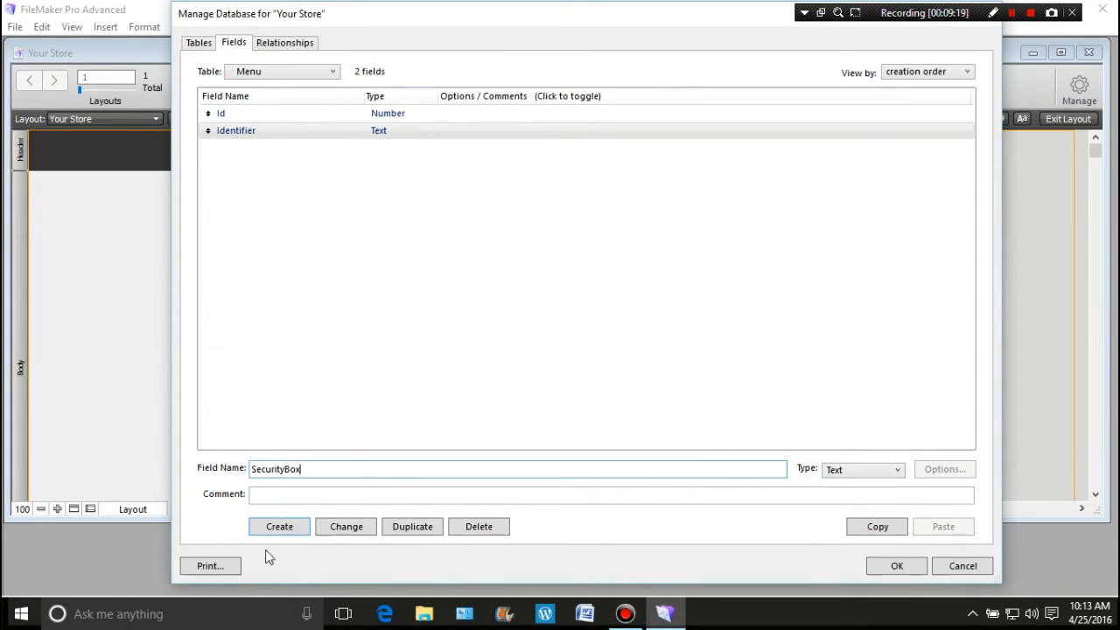
left_click(296, 529)
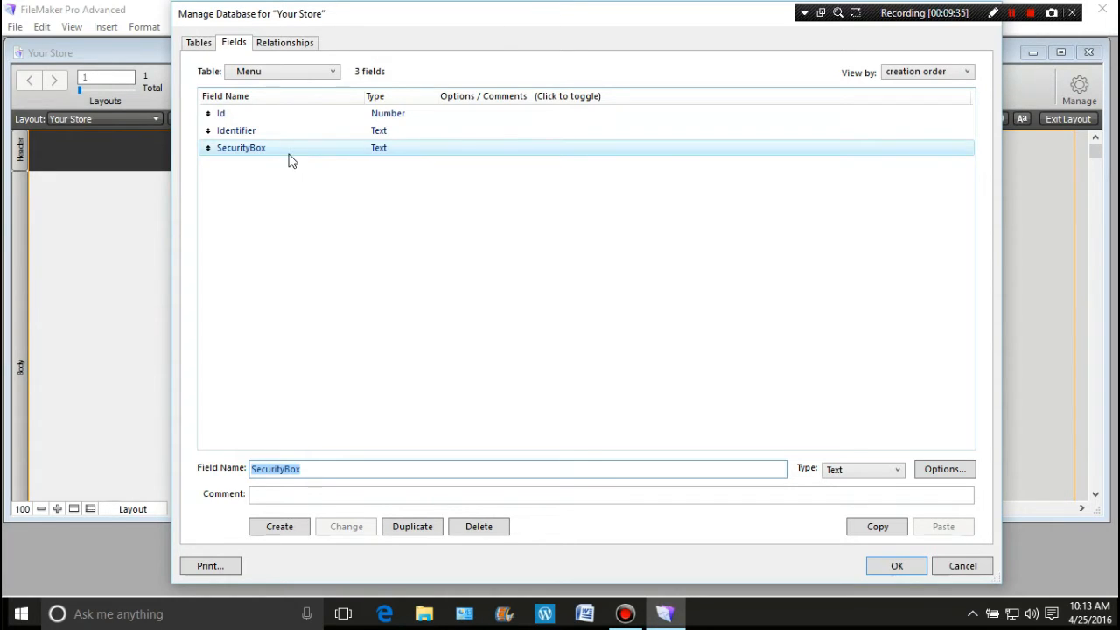
Add a number field named QuantityWindow to the Menu table.
left_click(320, 470)
double_click(322, 470)
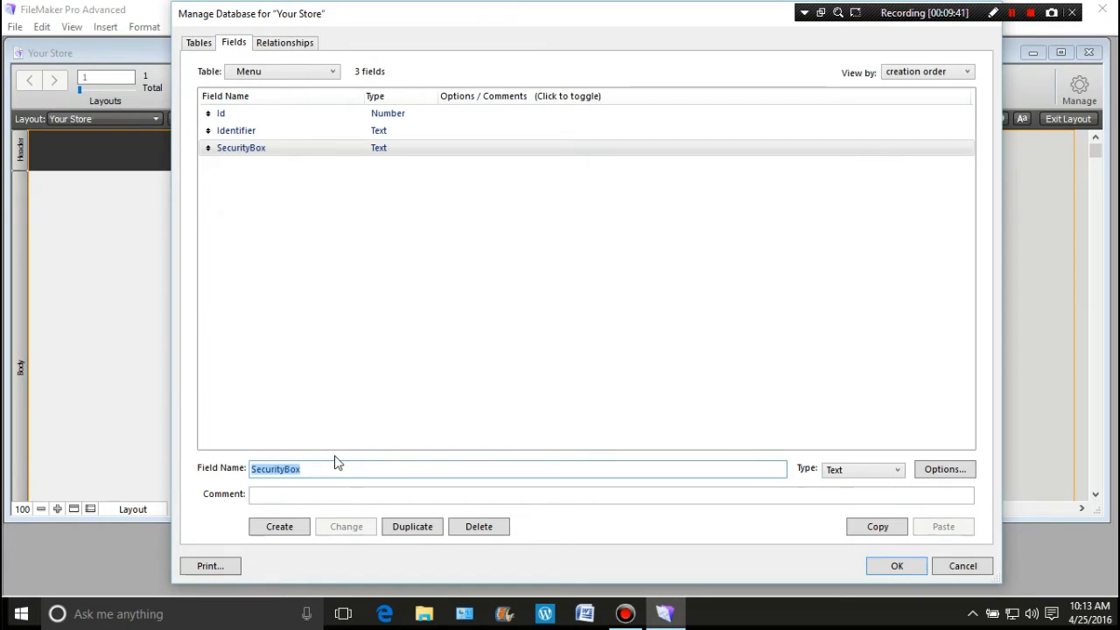
type("Qu")
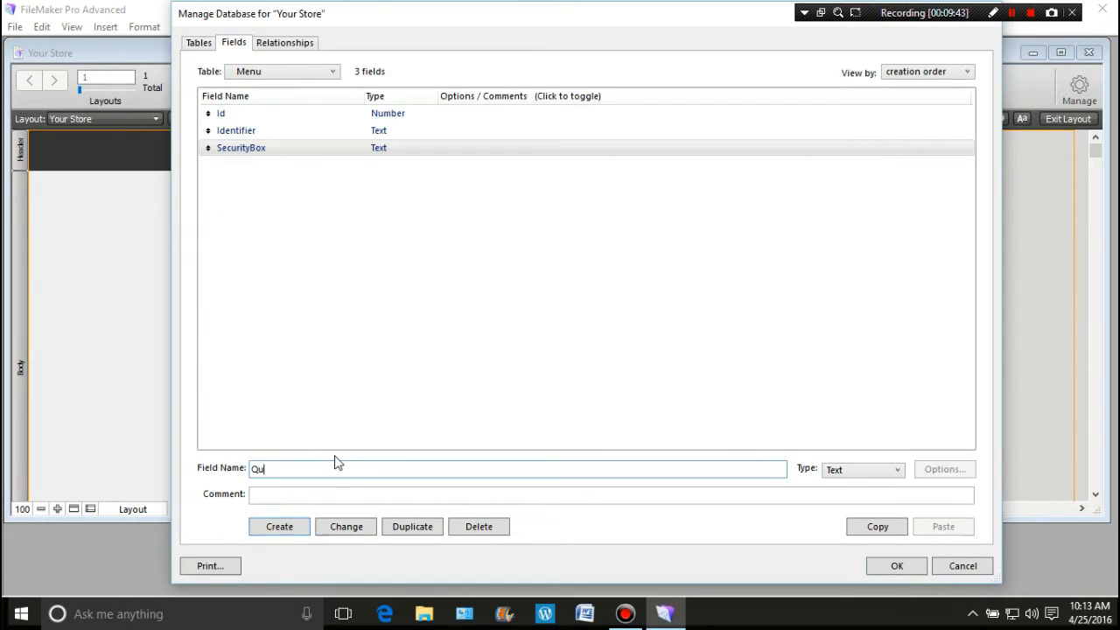
type("antityWindow")
left_click(901, 471)
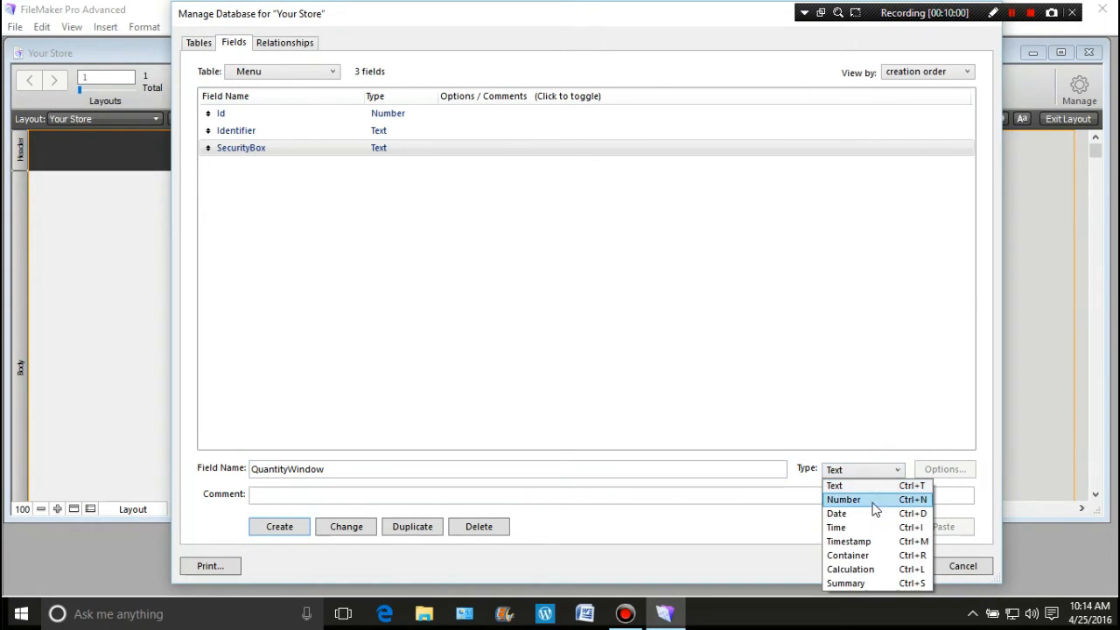
left_click(871, 499)
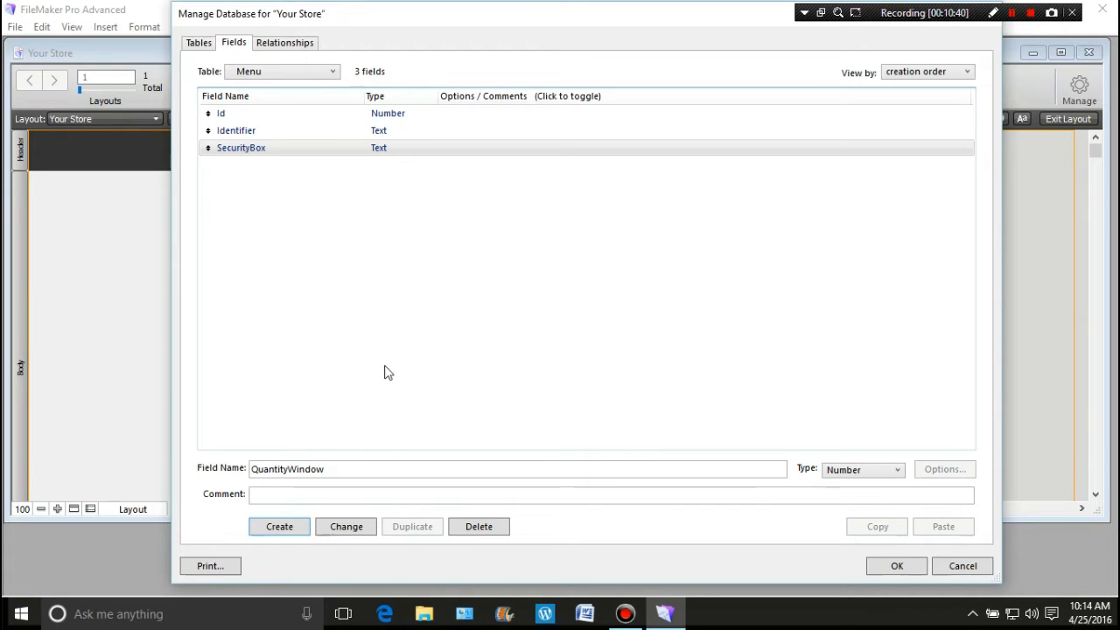
left_click(359, 464)
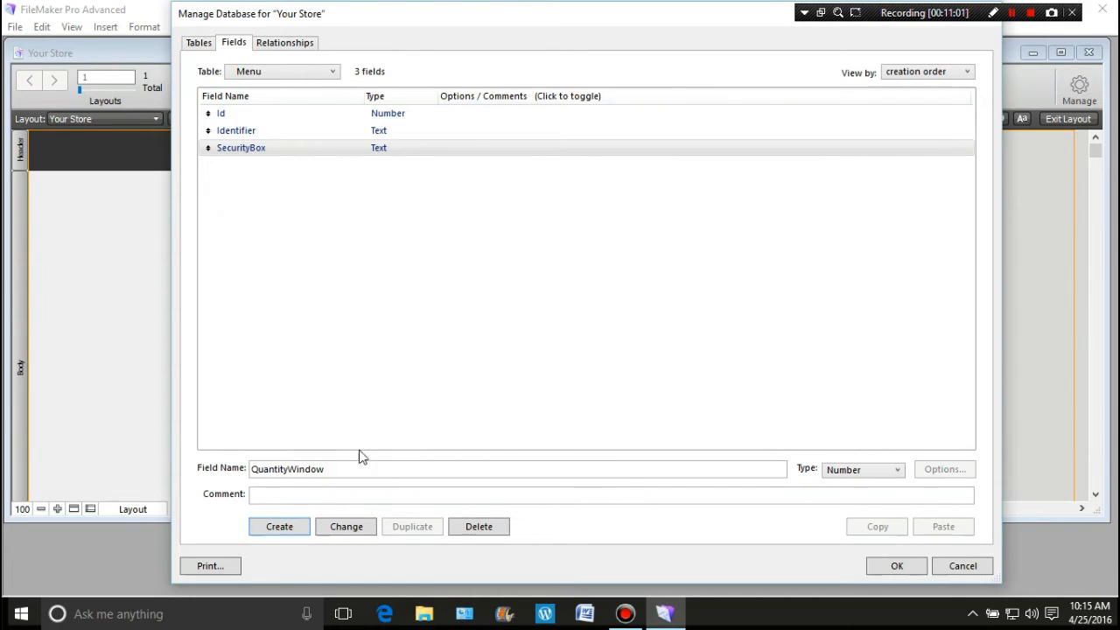
left_click(296, 527)
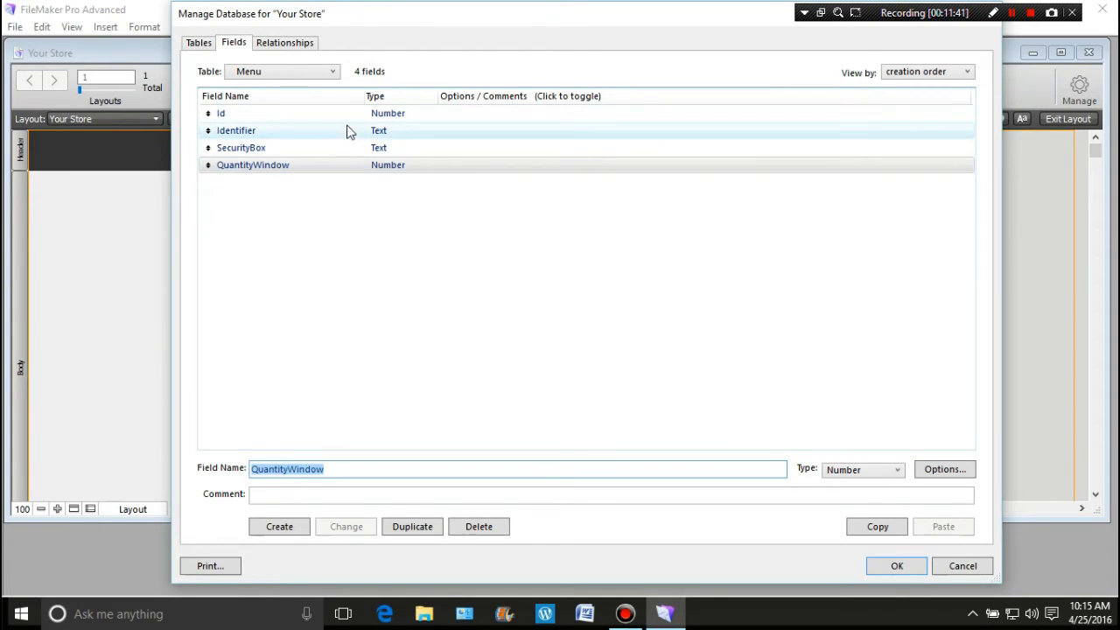
Switch to the fields of the Register table and create a number field named Id.
left_click(332, 72)
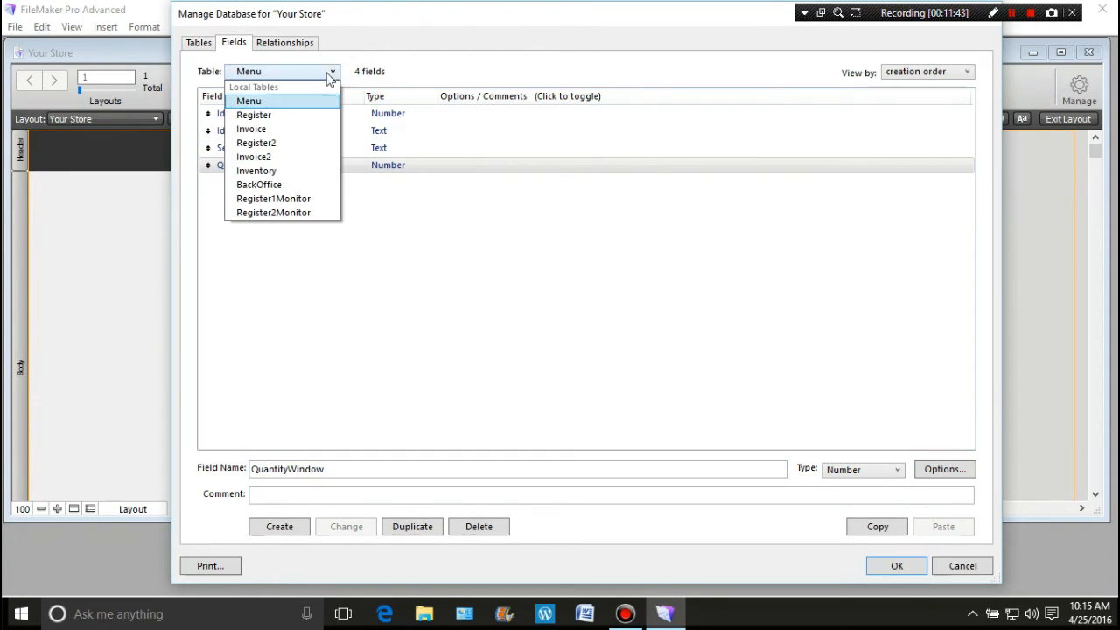
left_click(287, 115)
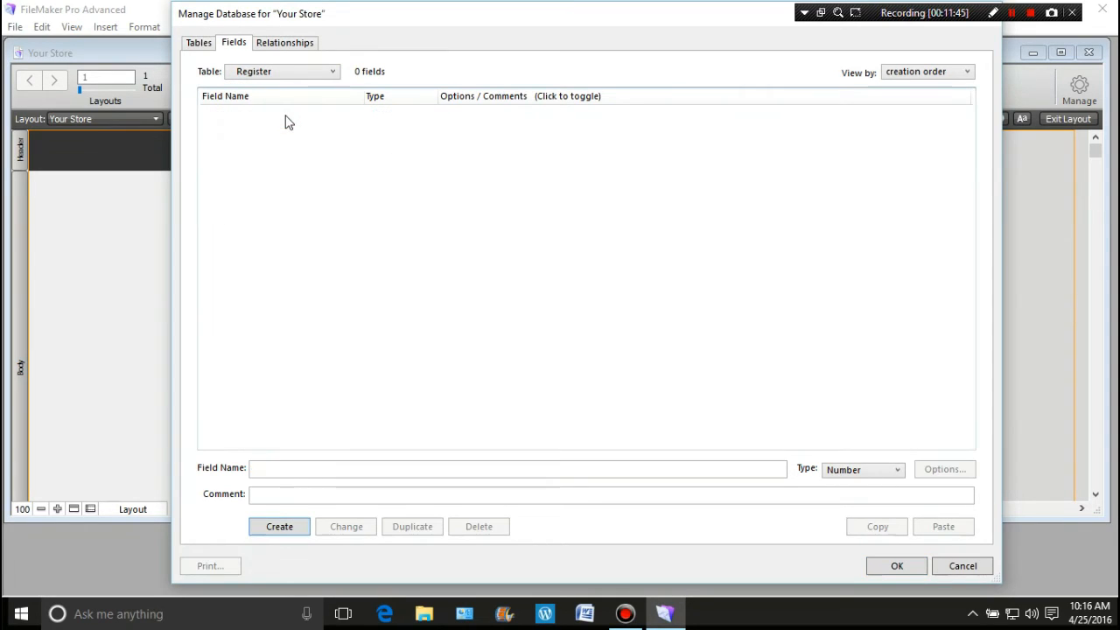
left_click(243, 115)
left_click(278, 467)
type("Id")
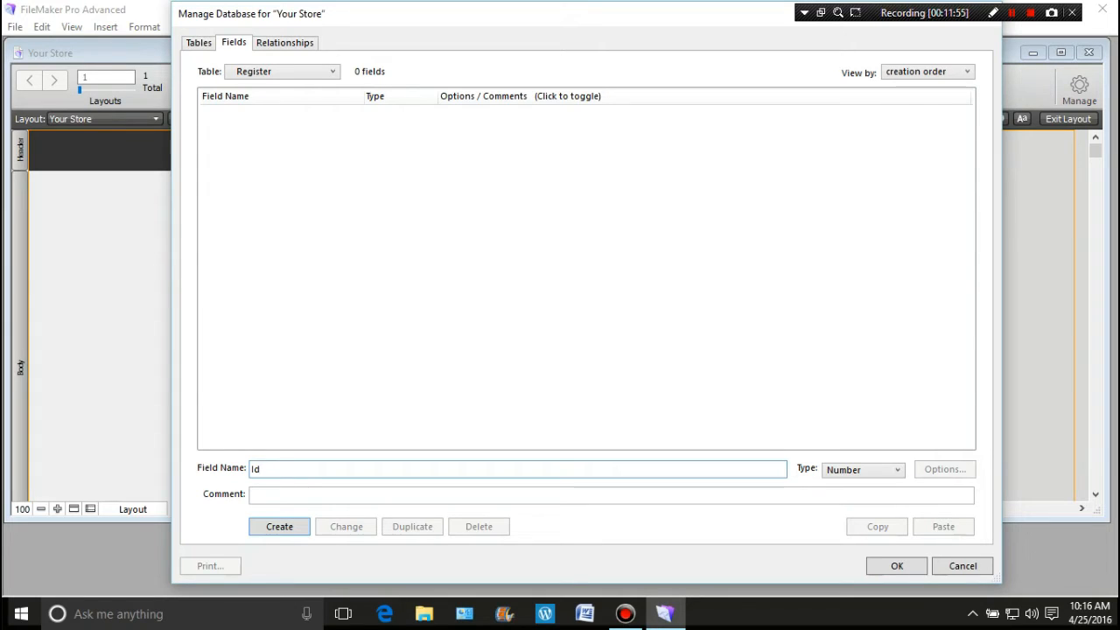
key("Return")
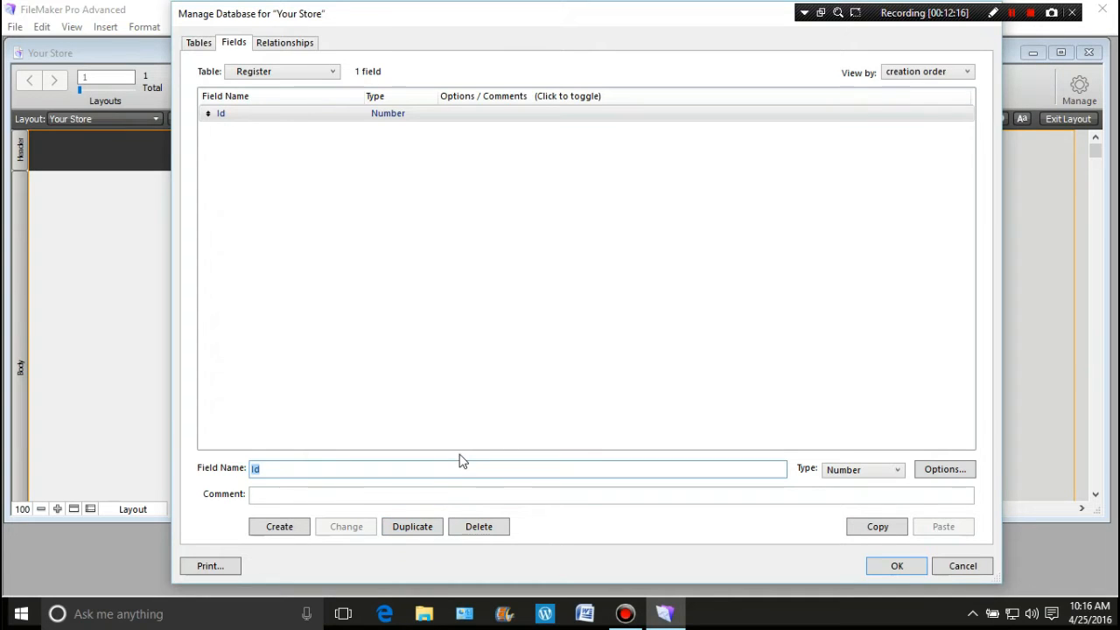
Add a number field named InvoiceIdFk to the Register table.
left_click(249, 122)
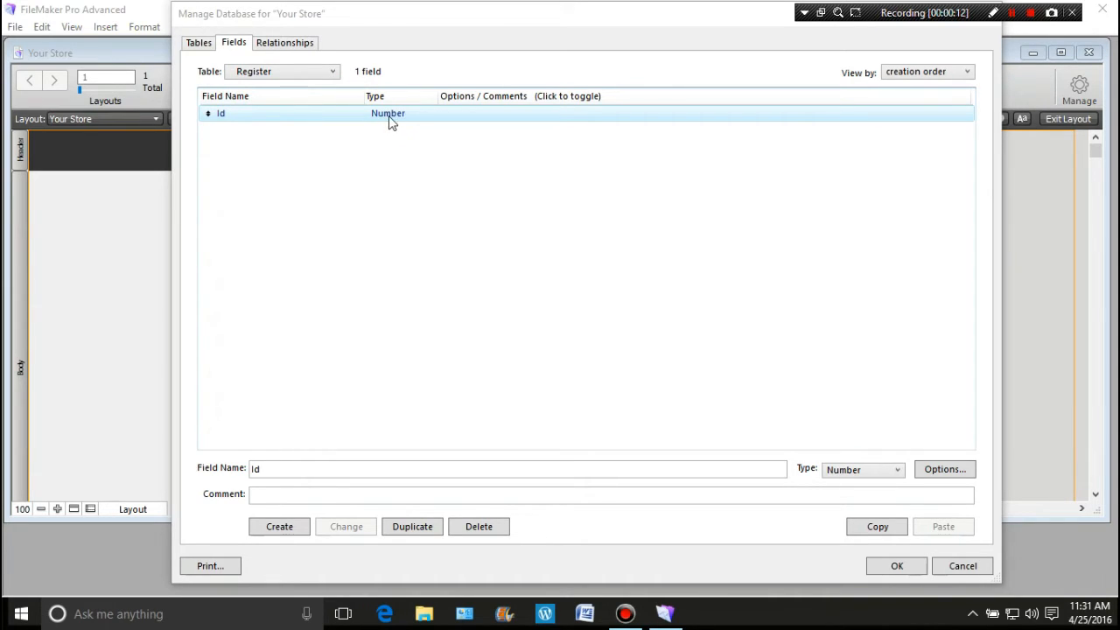
left_click(311, 469)
left_click_drag(310, 468, 222, 471)
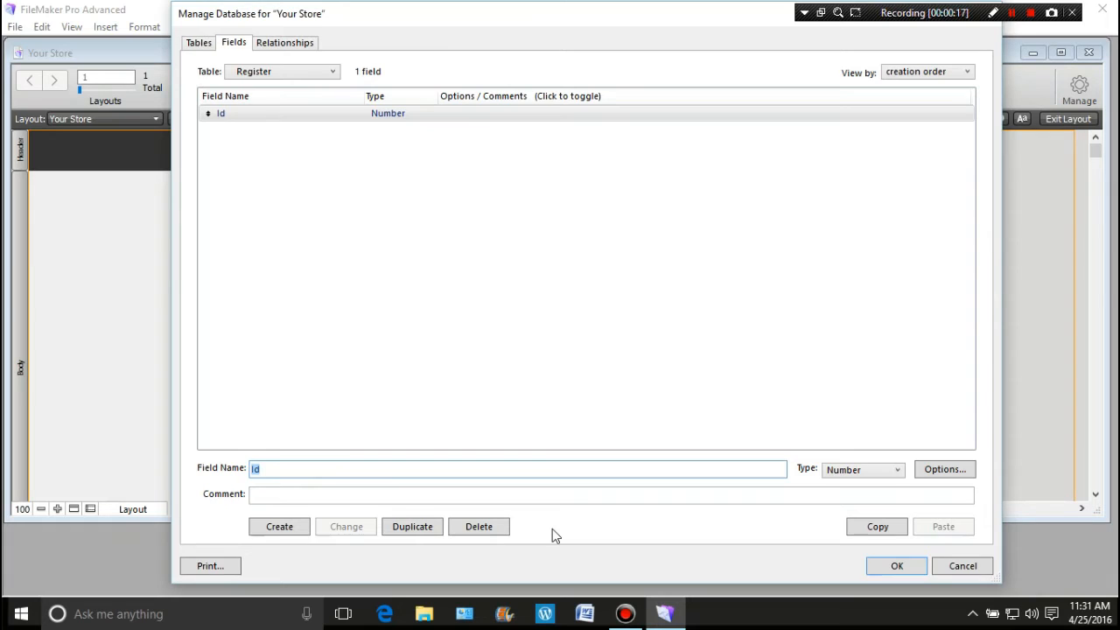
type("Invoice")
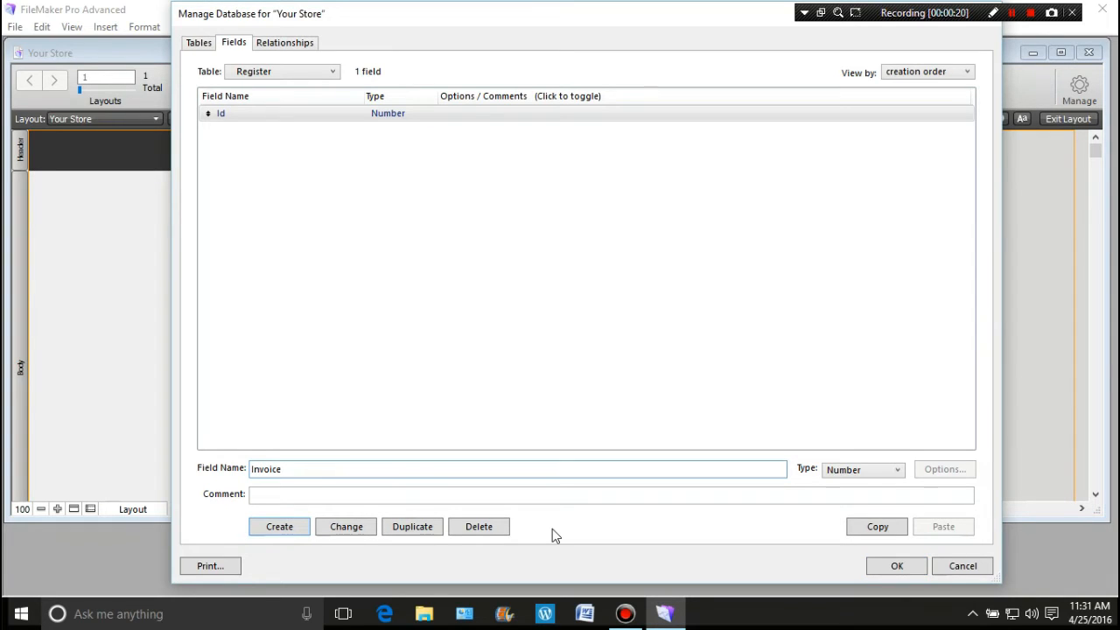
type("IdFk")
left_click(285, 527)
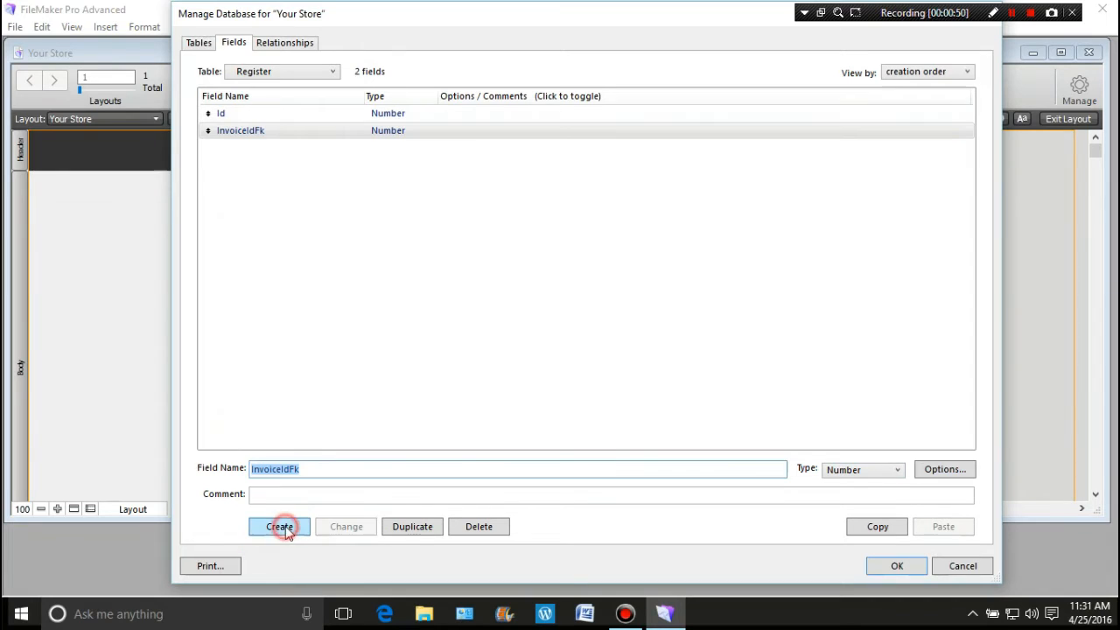
Set the InvoiceIdFk field to auto-enter a serial number generated on creation, with next value 1 and increment 1.
double_click(390, 139)
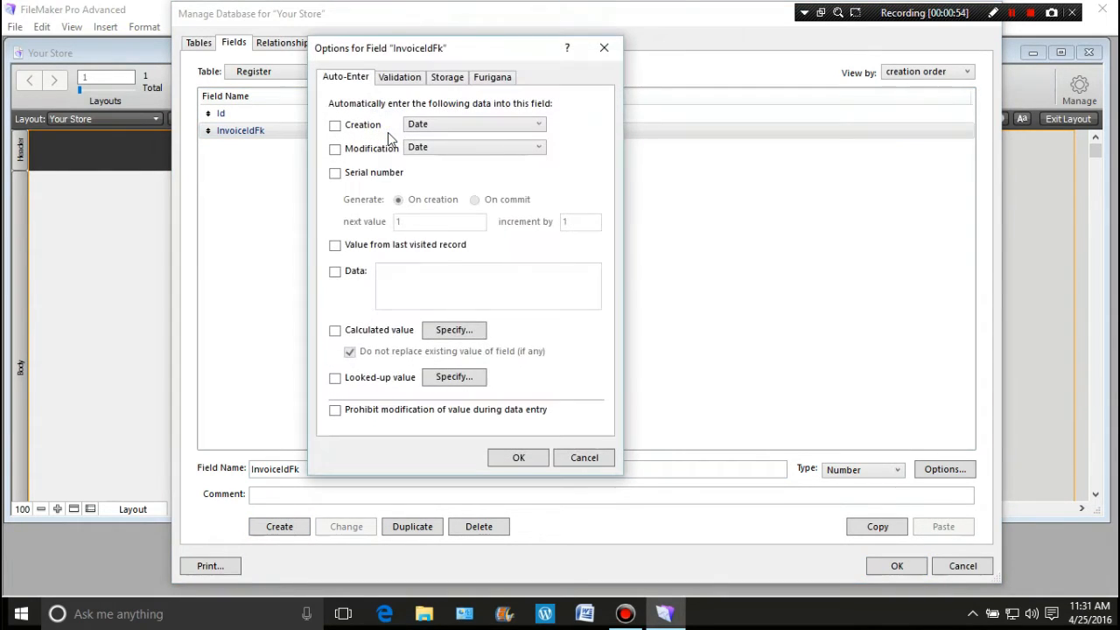
left_click(335, 173)
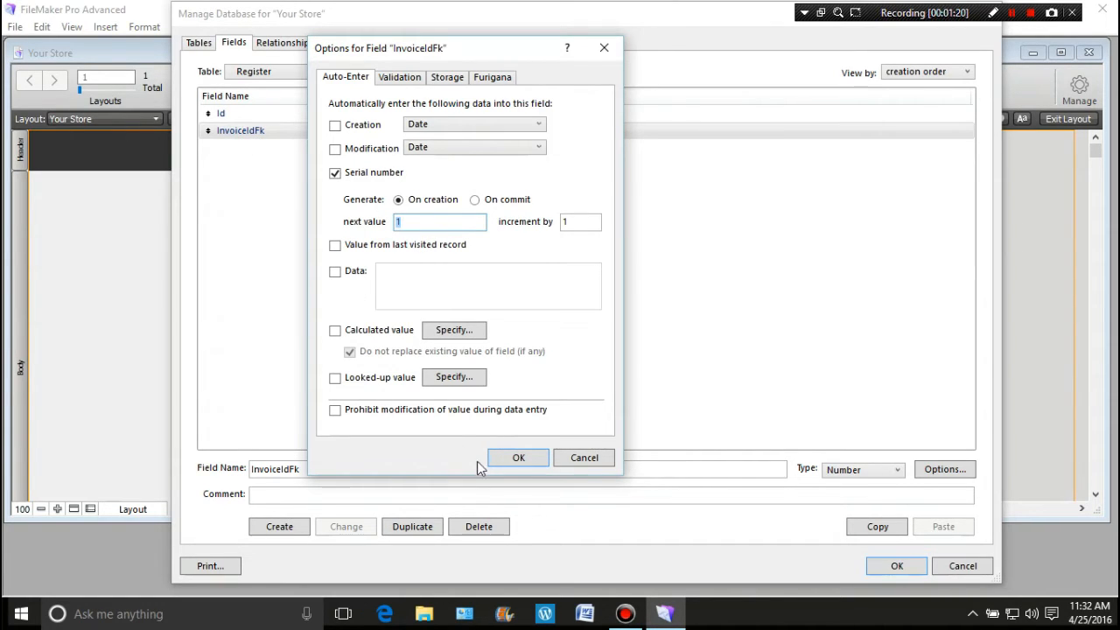
left_click(507, 458)
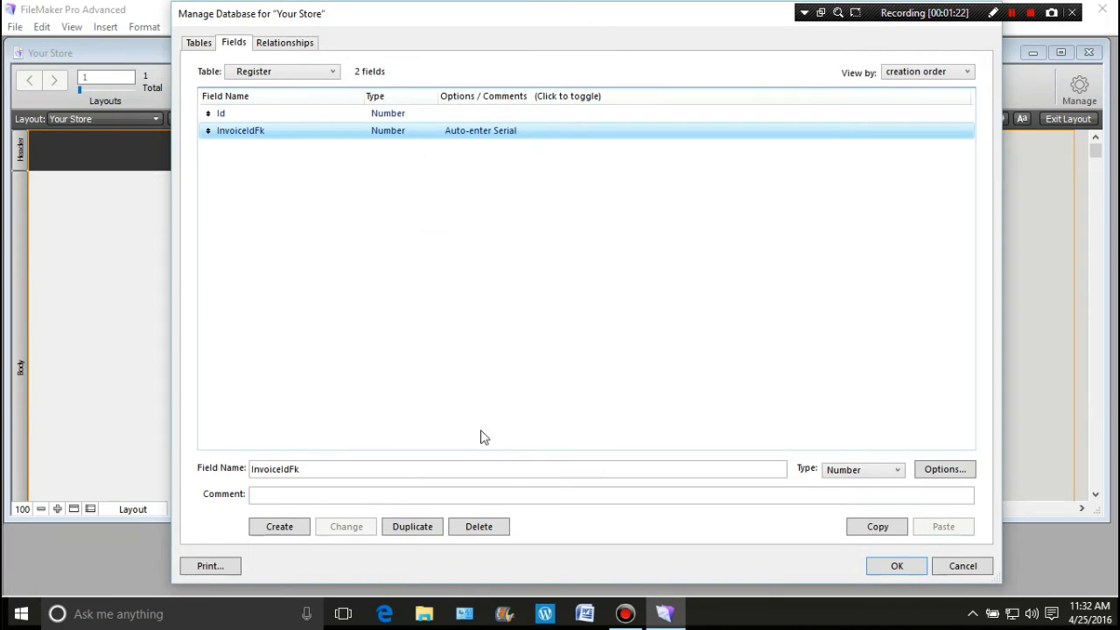
left_click(340, 444)
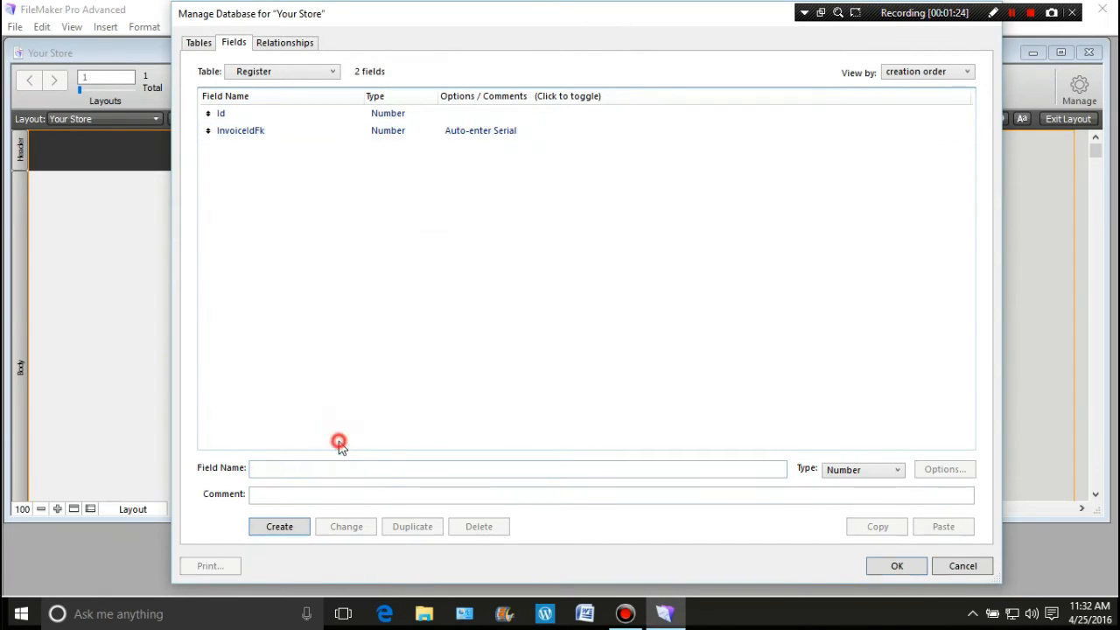
Add a field named Date of type Date to the Register table.
left_click(323, 473)
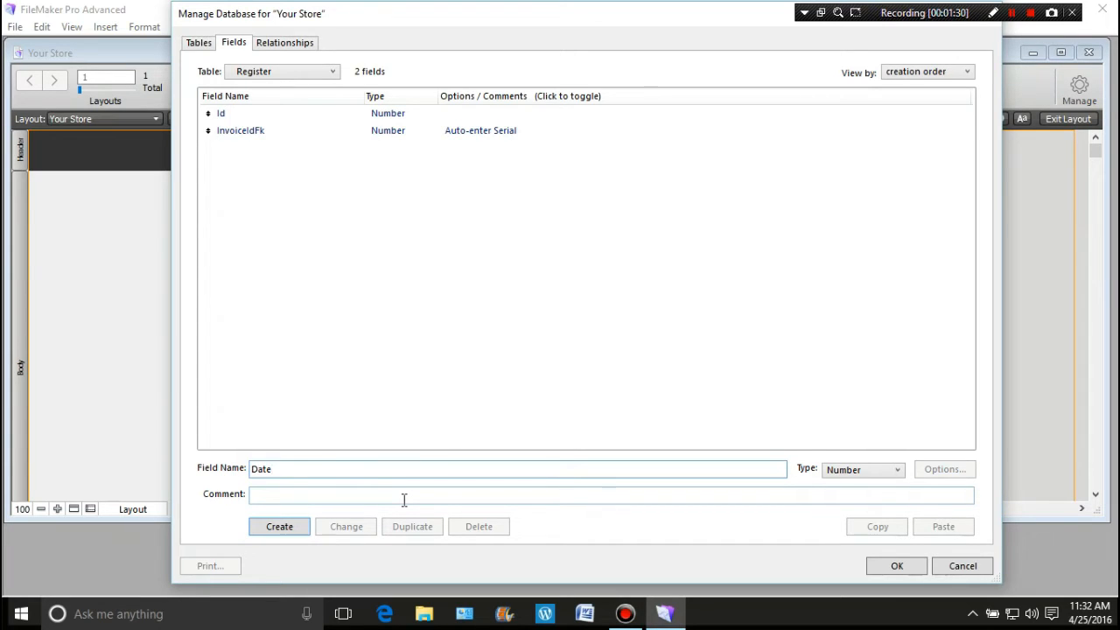
left_click(895, 470)
left_click(873, 515)
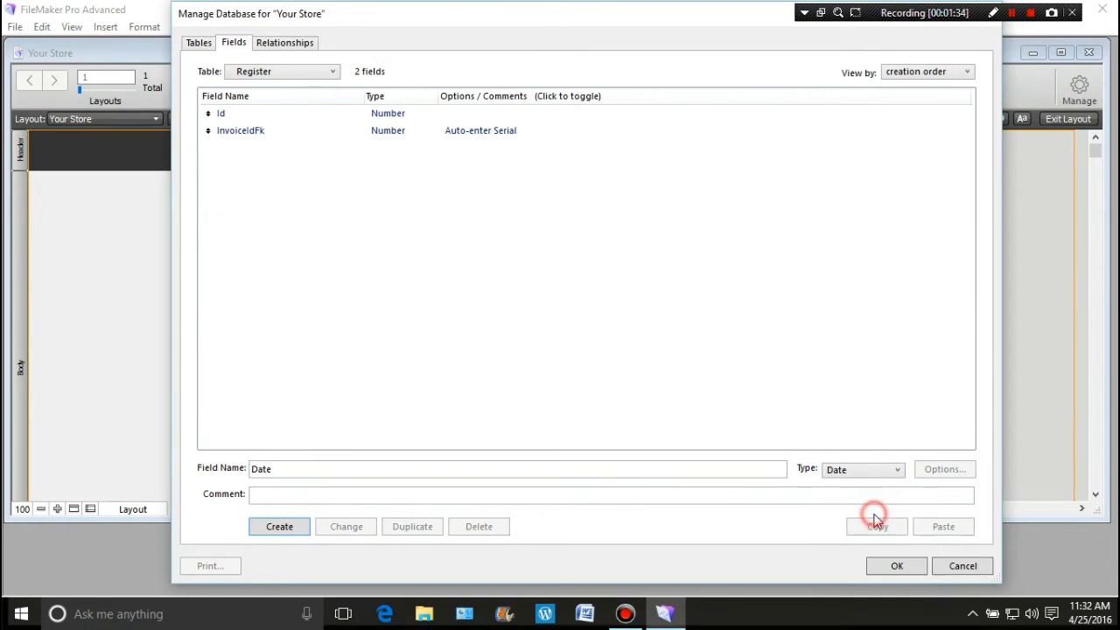
left_click(289, 527)
Set the Register table's Date field to auto-enter the creation date.
double_click(393, 150)
left_click(335, 127)
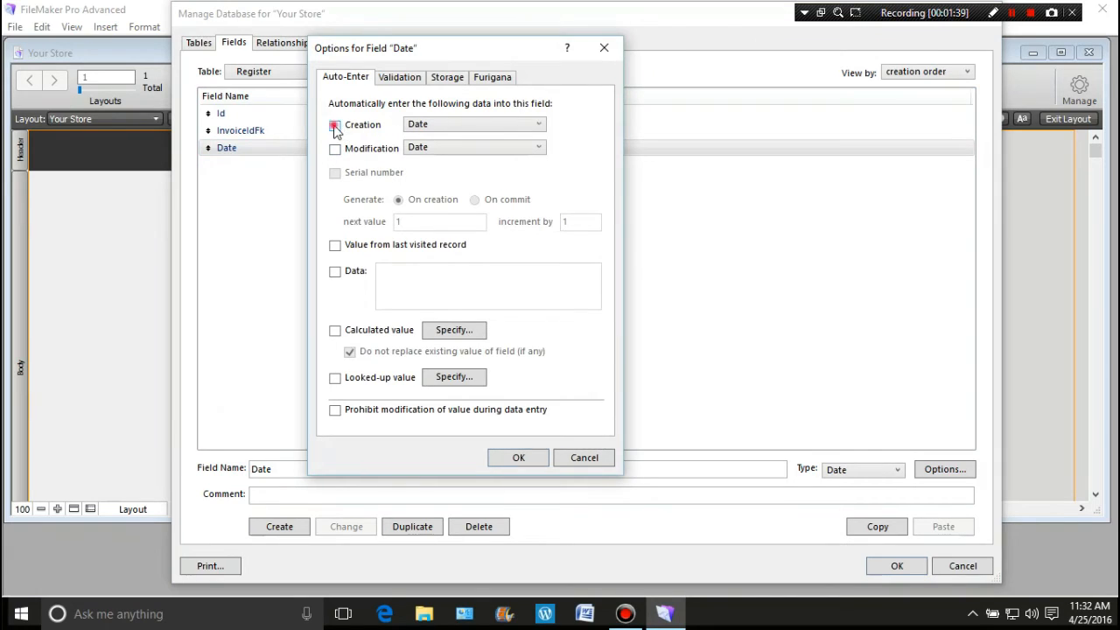
left_click(503, 458)
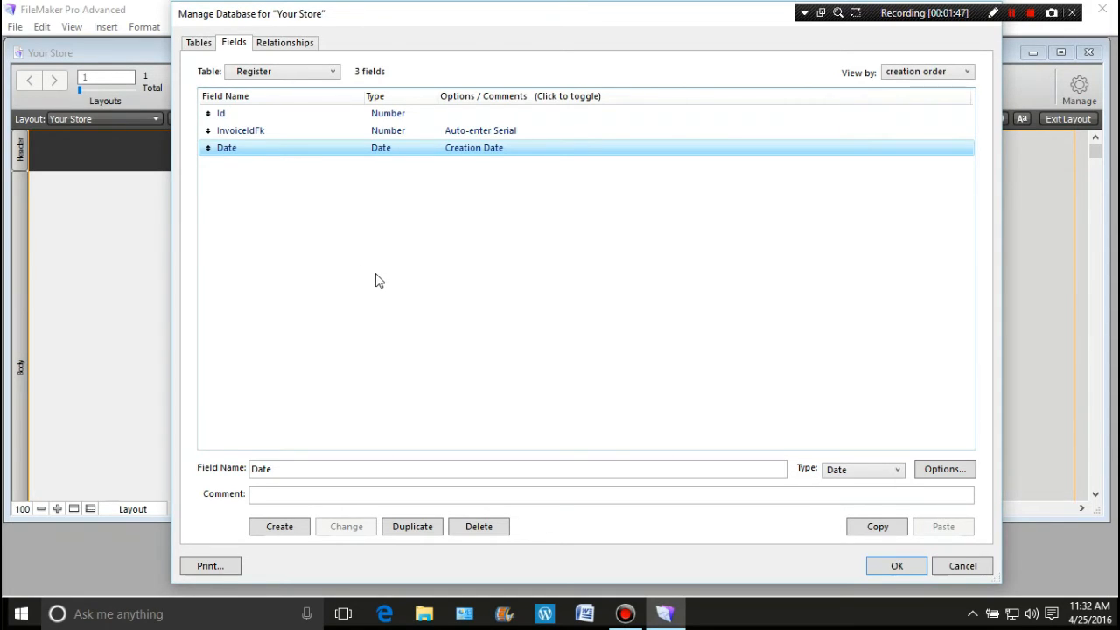
Add a number field named InvoiceNumber to the Register table.
left_click(329, 469)
double_click(330, 469)
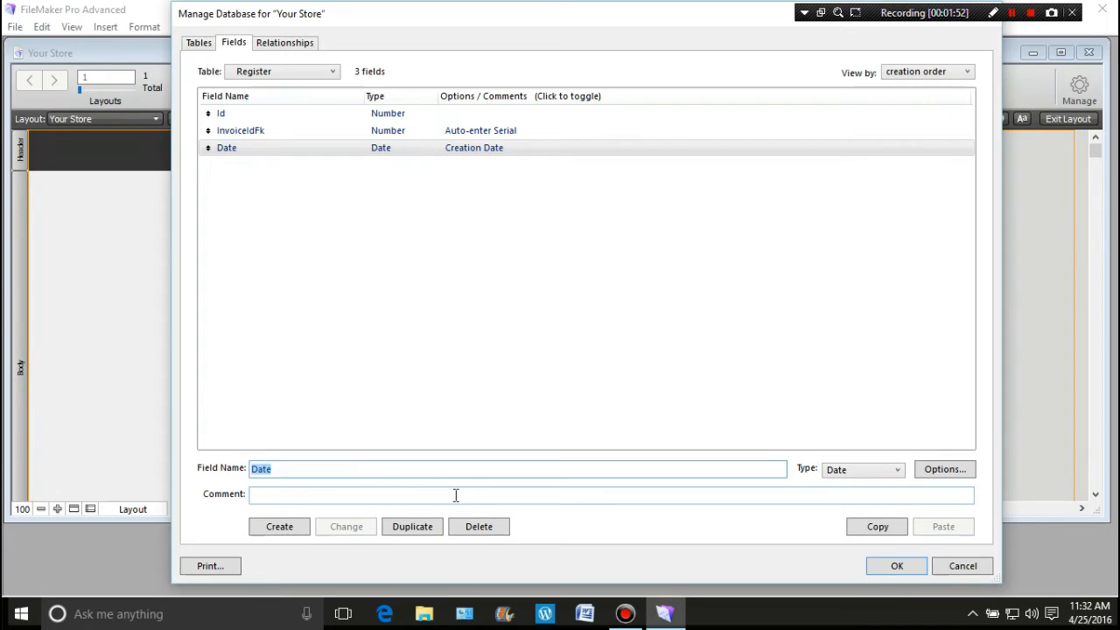
type("Invoic")
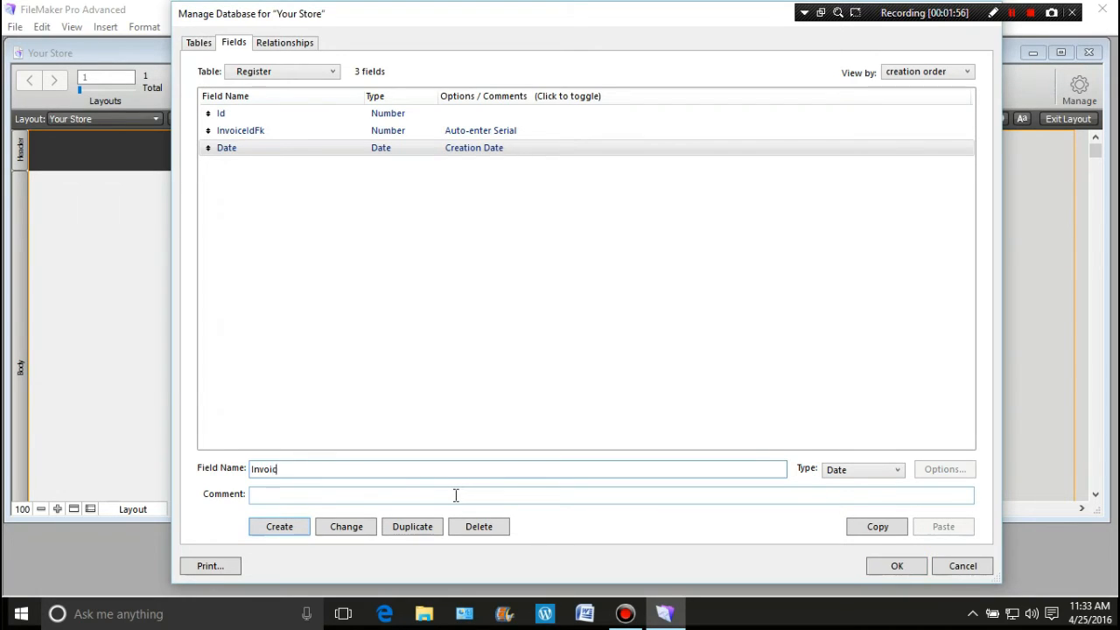
type("eNumber")
left_click(897, 472)
left_click(879, 500)
left_click(280, 528)
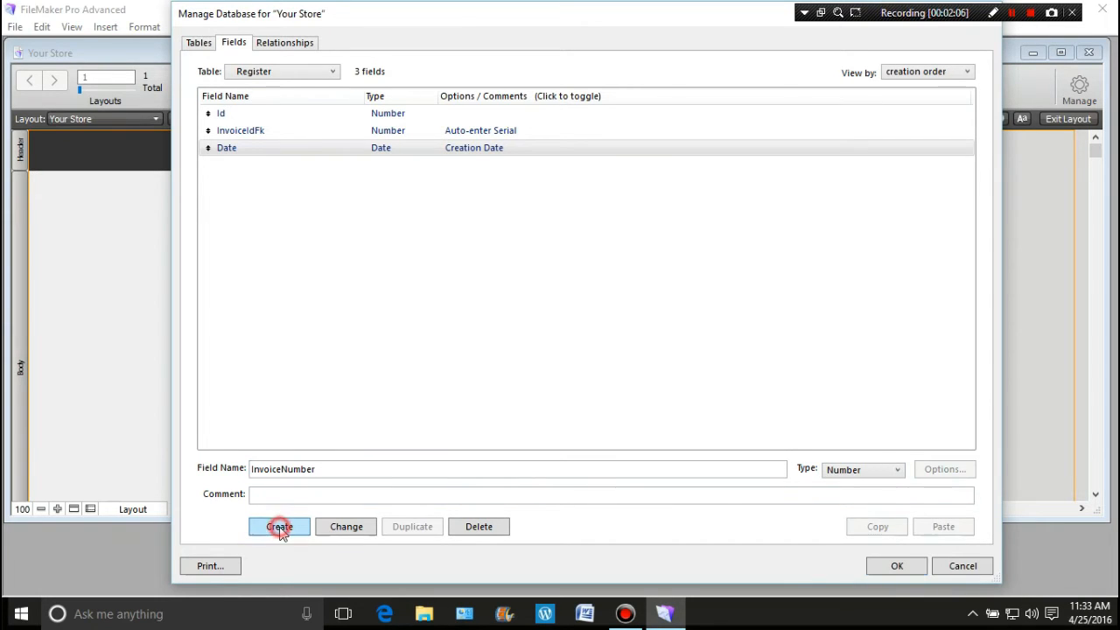
Set the Register table's InvoiceNumber field to auto-enter a serial number on creation, with next value 10000000 and increment 1.
double_click(394, 168)
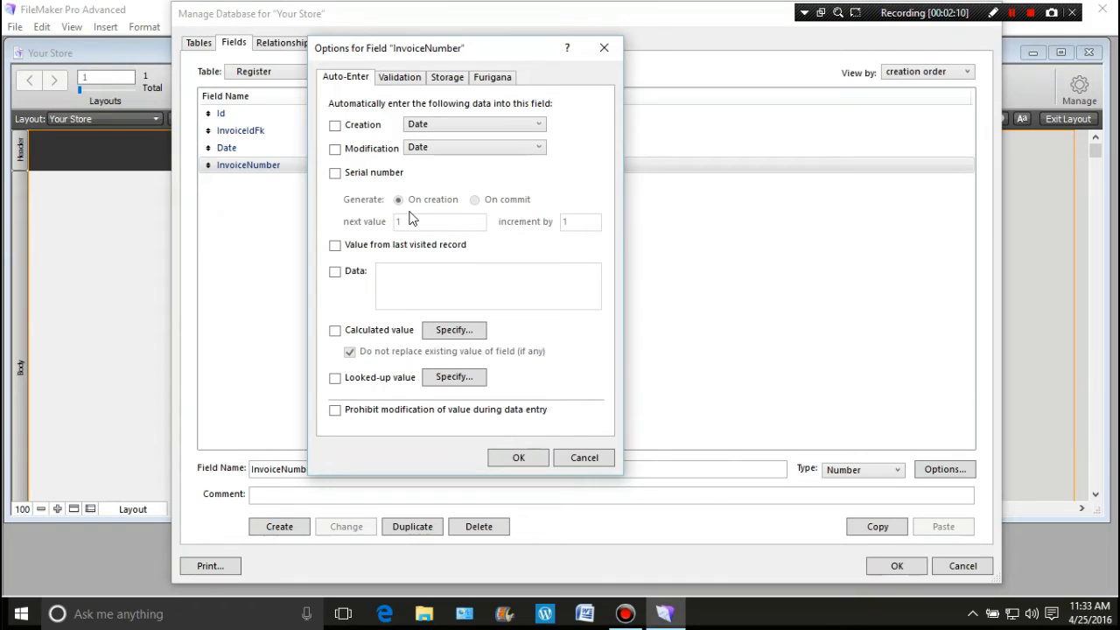
left_click(335, 172)
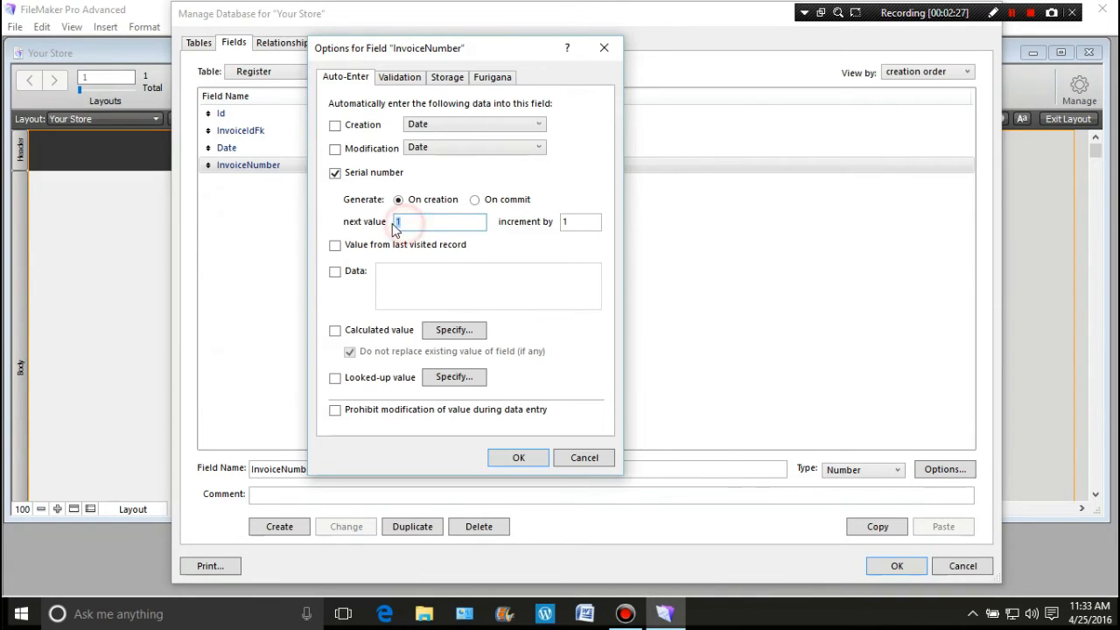
type("1")
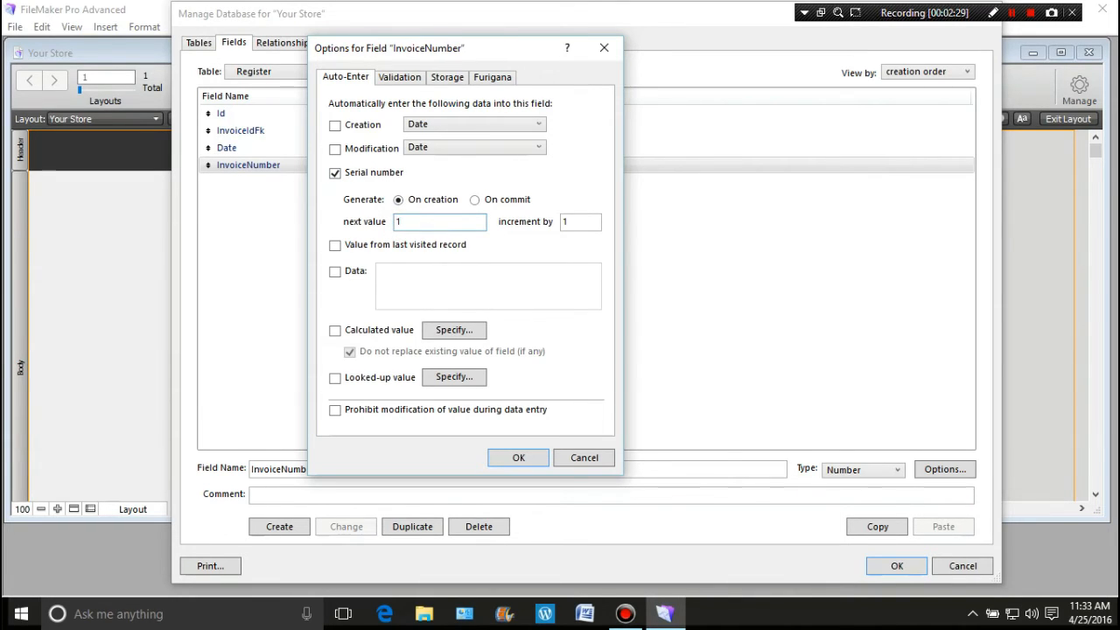
type("0")
type("000000")
left_click(506, 459)
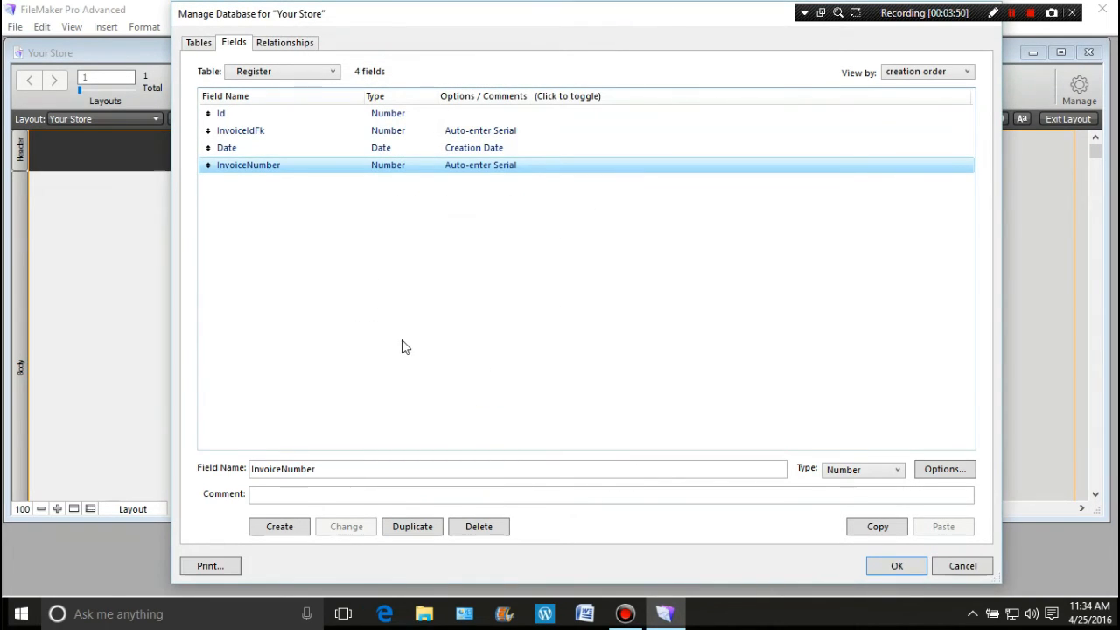
Add a text field named SecurityBox to the Register table.
left_click(360, 469)
left_click_drag(360, 468, 249, 470)
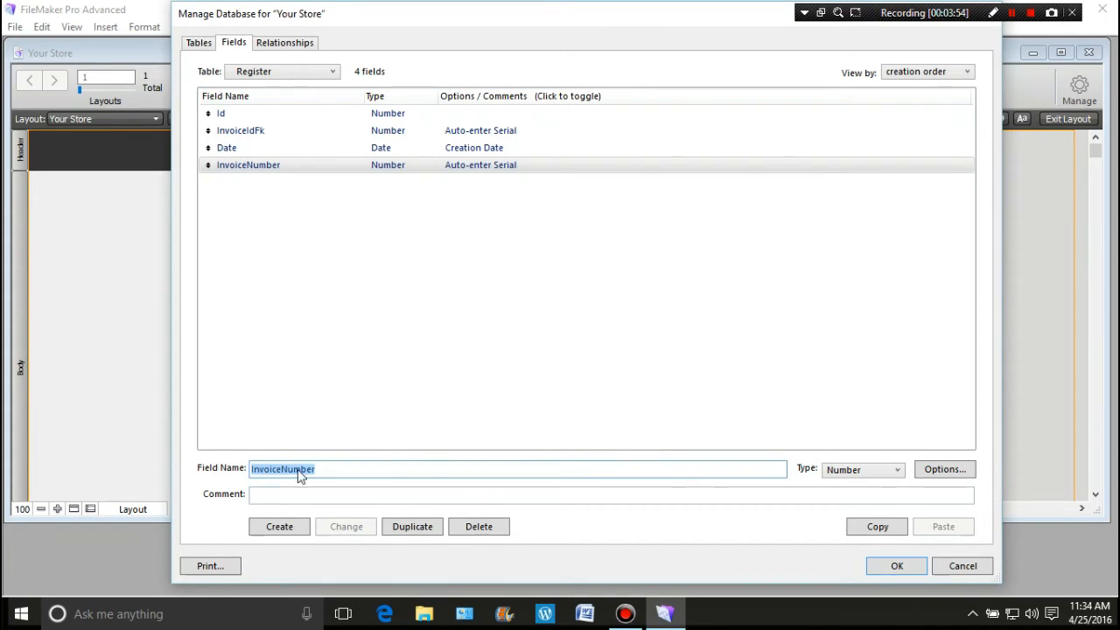
type("S")
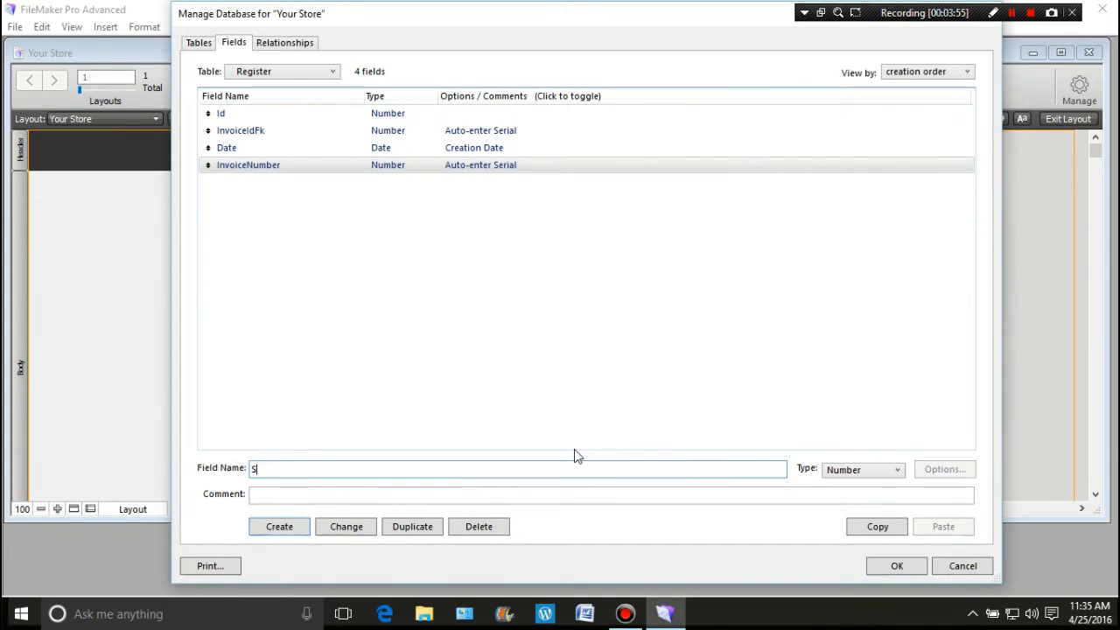
type("ecurityBox")
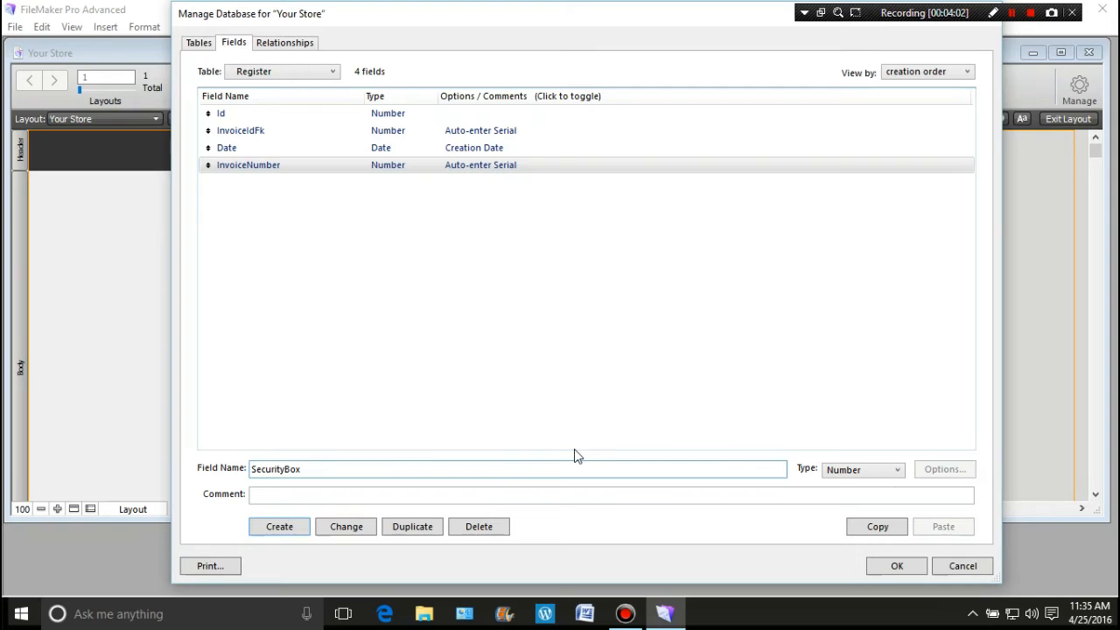
key("ctrl+t")
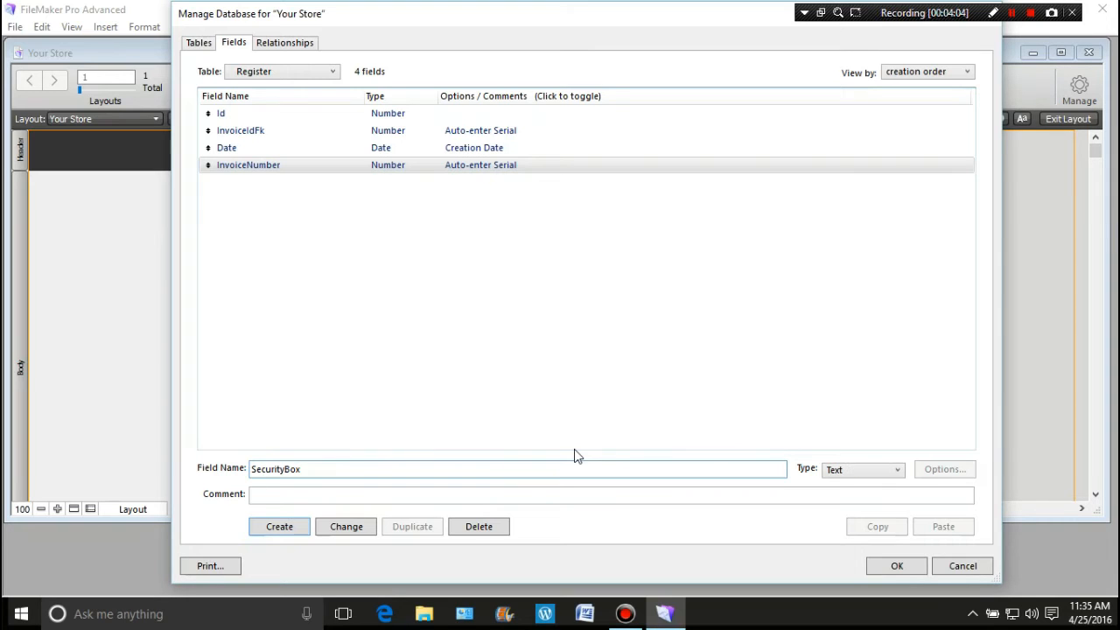
key("Return")
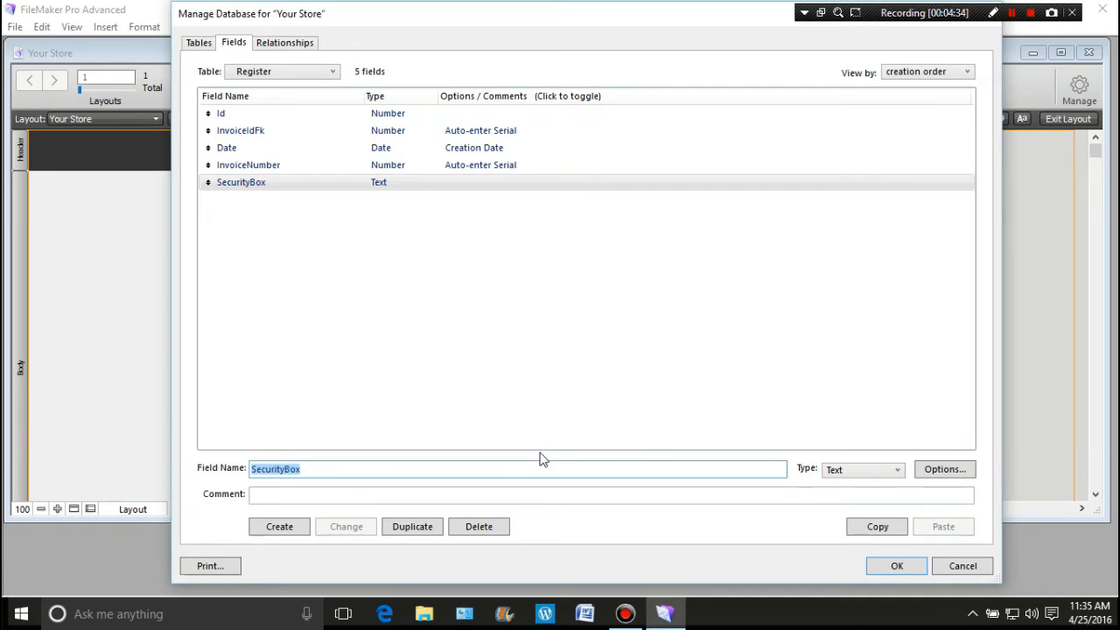
left_click(351, 317)
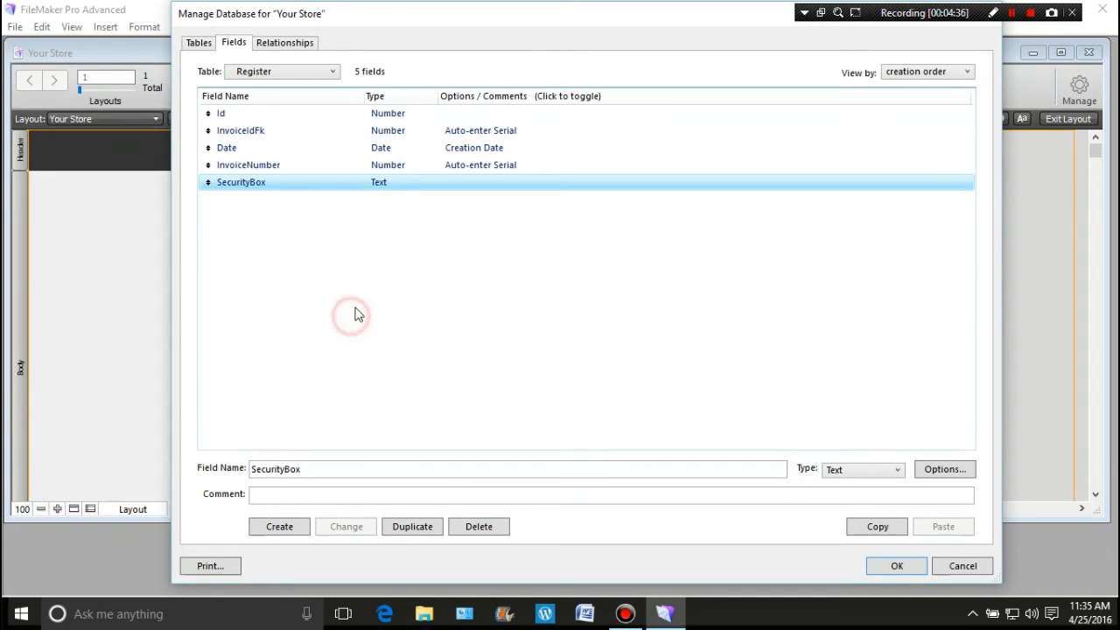
Switch to the Register2 table and add a number field named Id.
left_click(332, 74)
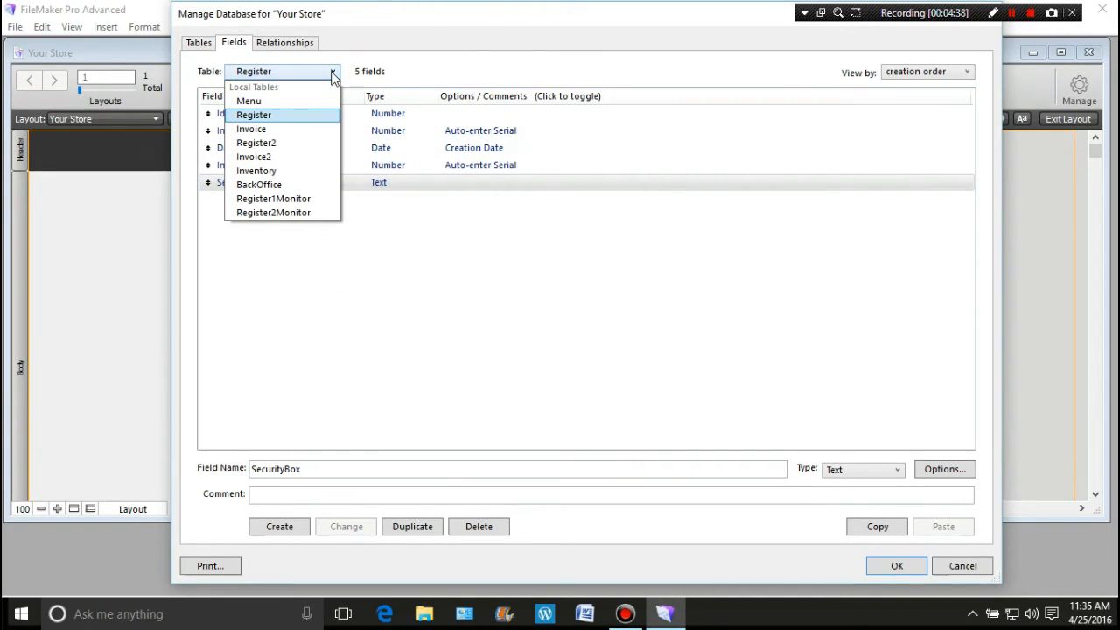
left_click(287, 147)
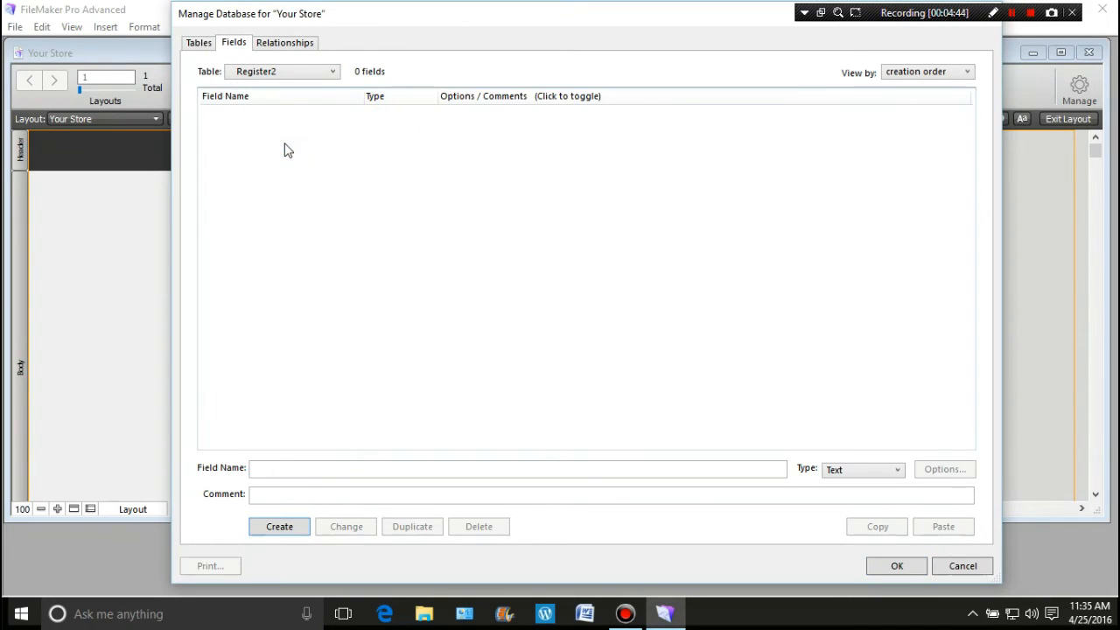
left_click(283, 471)
type("Id")
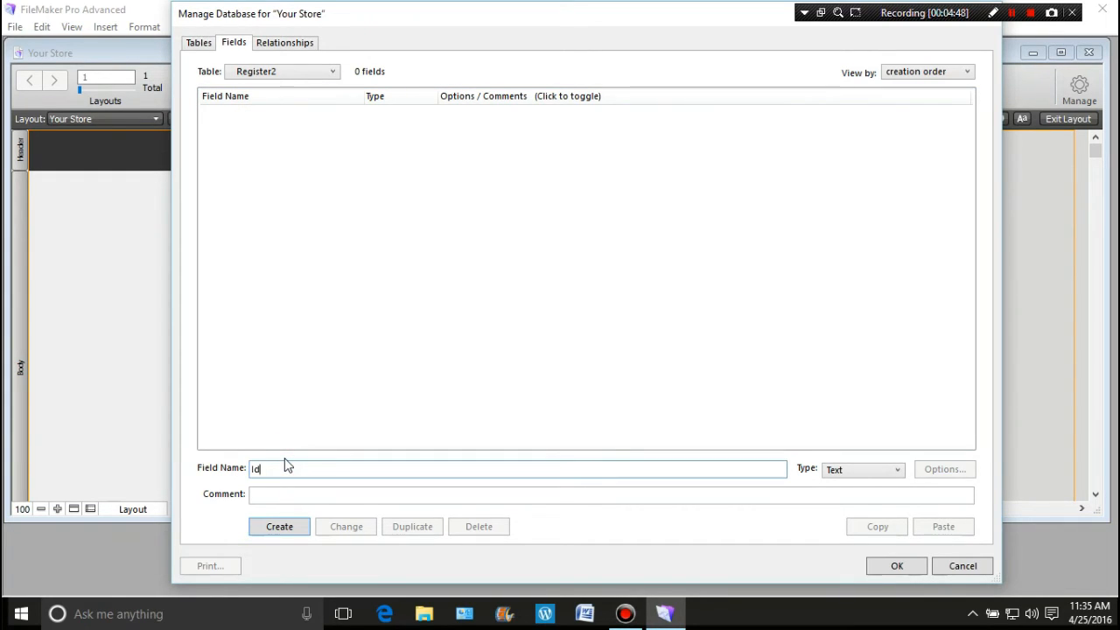
key("ctrl+n")
key("Return")
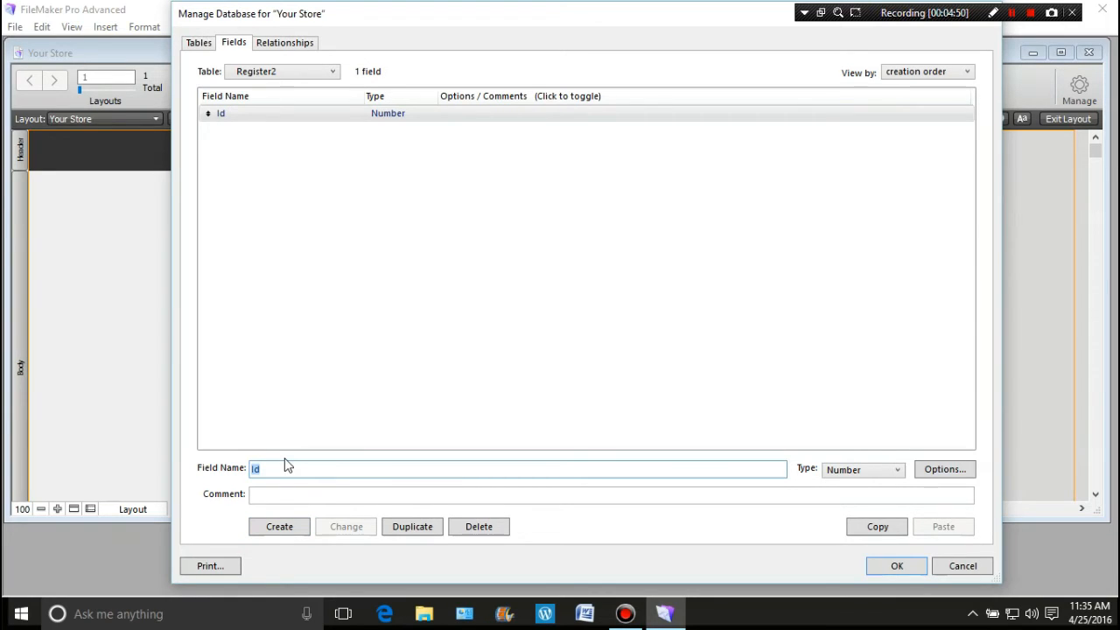
Add a number field named InvoiceIdFk to Register2 and have it auto-enter a serial number on creation, starting at 1 with increment 1.
type("InvoiceLink")
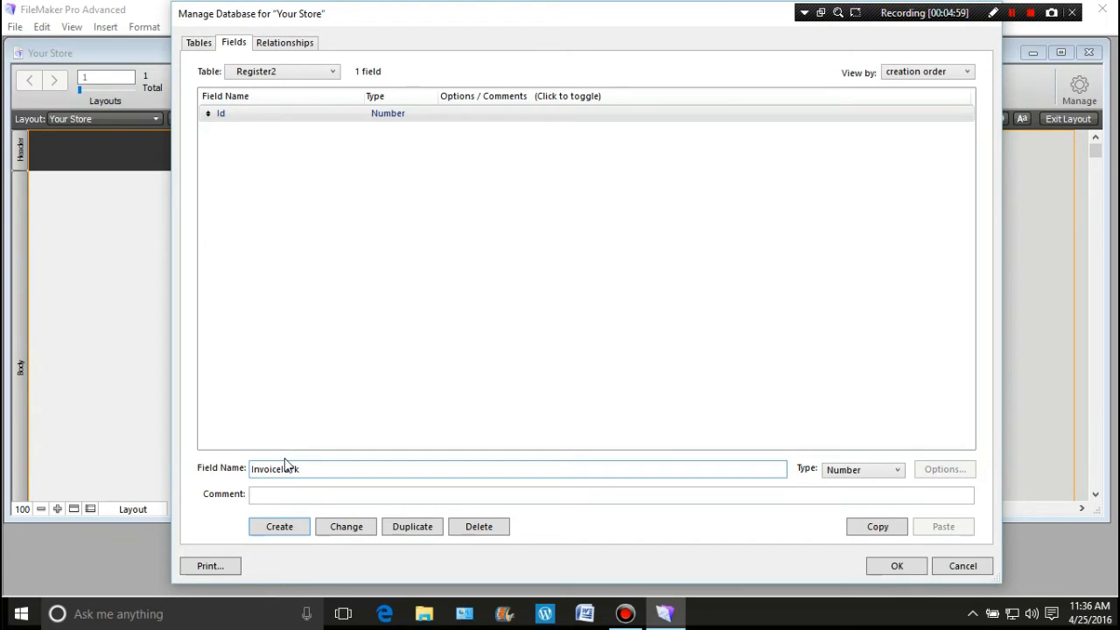
key("Return")
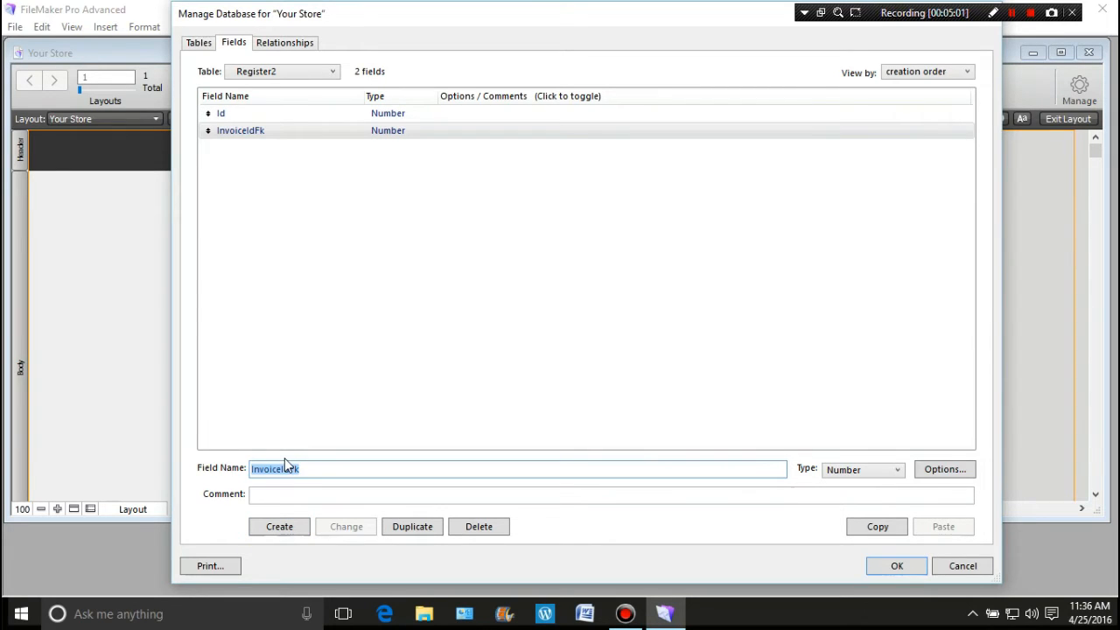
double_click(386, 133)
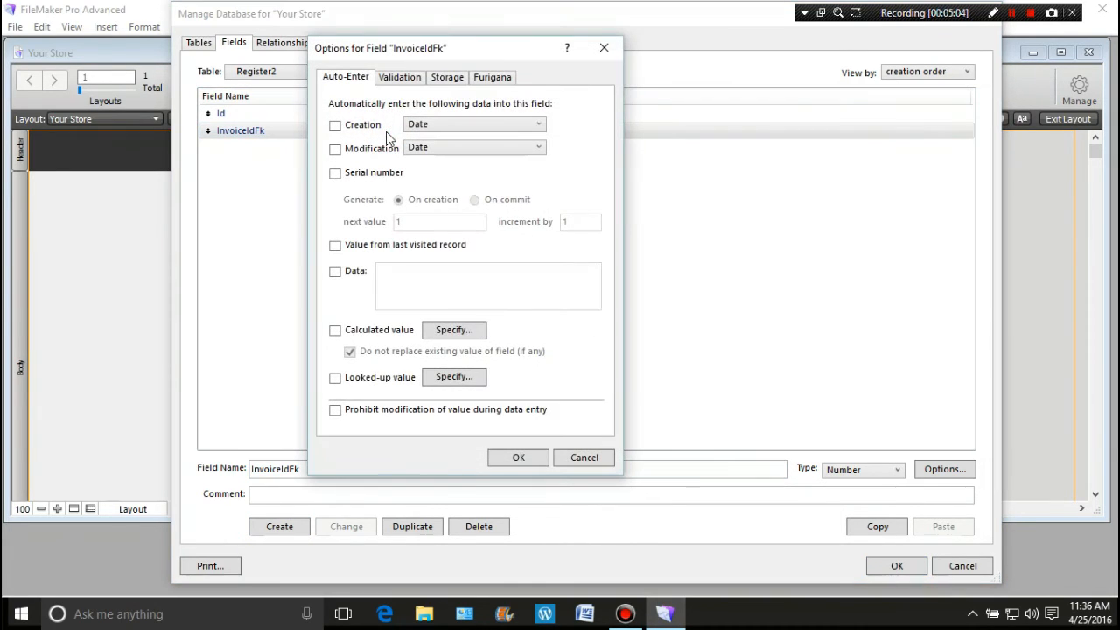
left_click(336, 175)
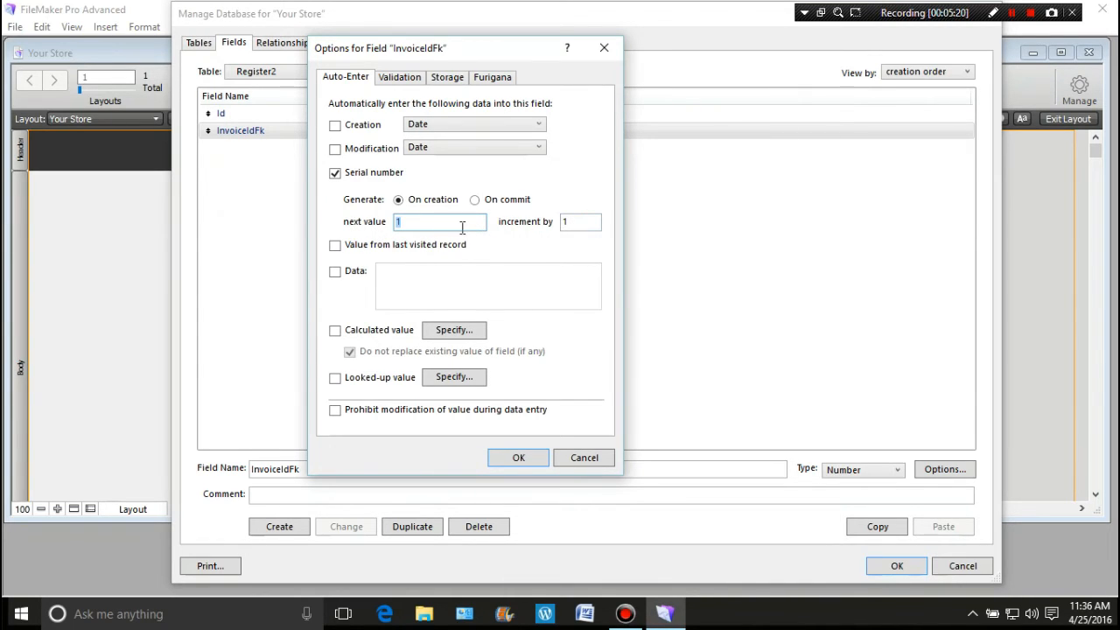
left_click(510, 459)
left_click(341, 186)
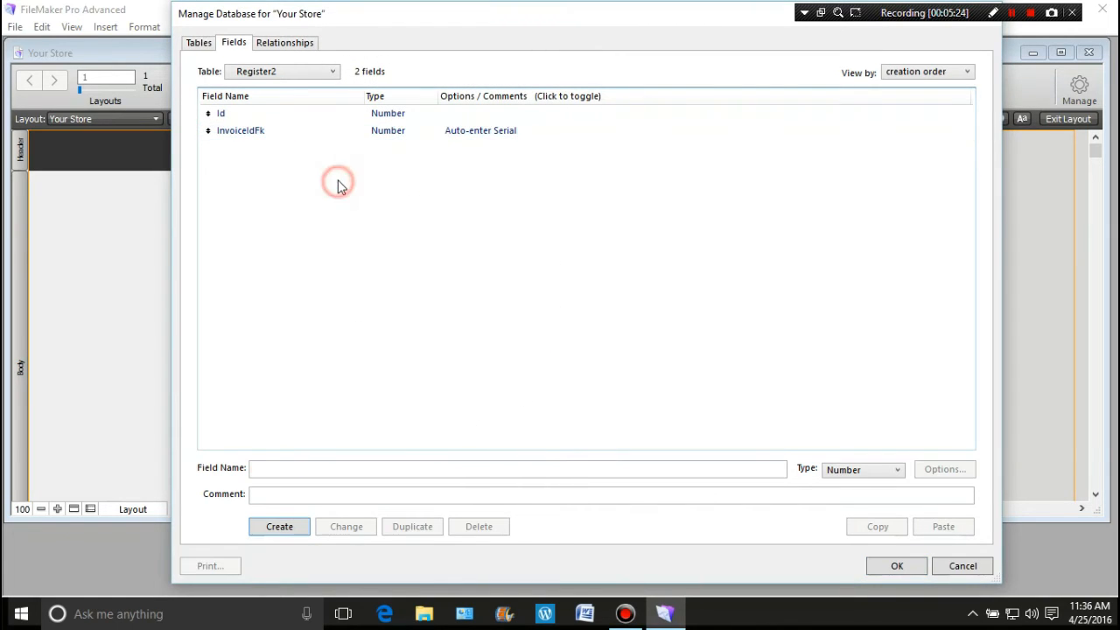
left_click(381, 133)
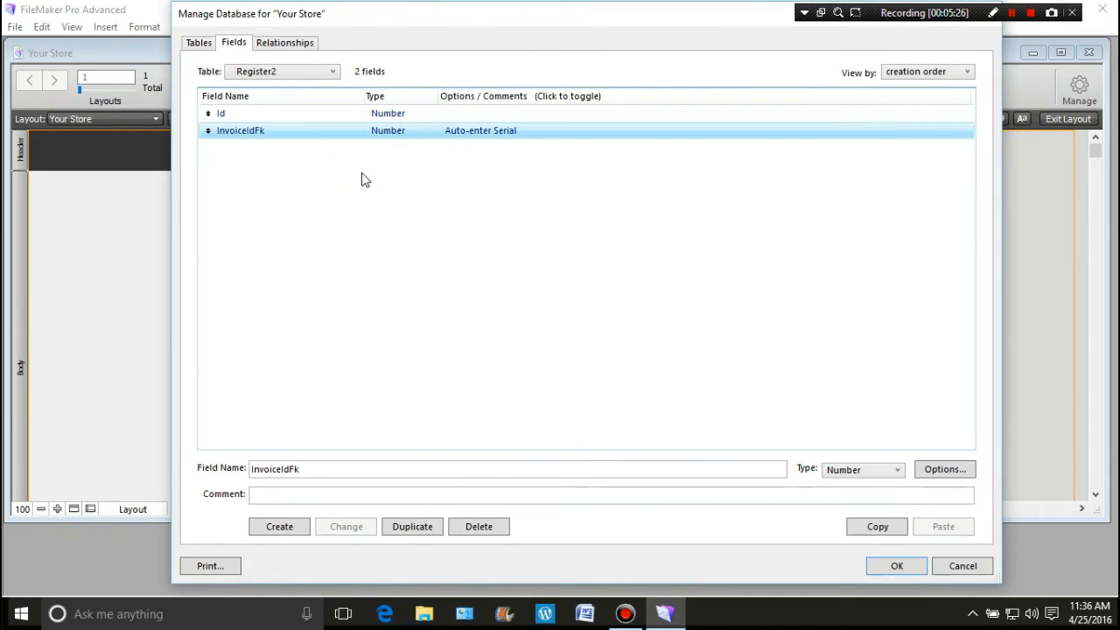
left_click(361, 173)
Add a number field named InvoiceNumber to the Register2 table.
left_click(278, 469)
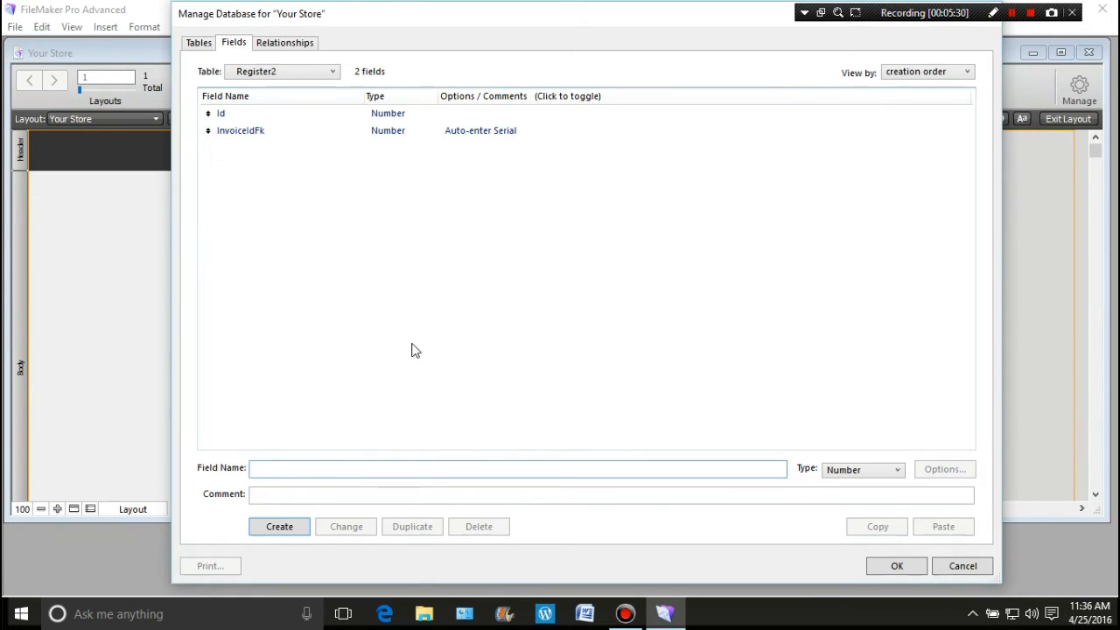
type("InvoiceNumber")
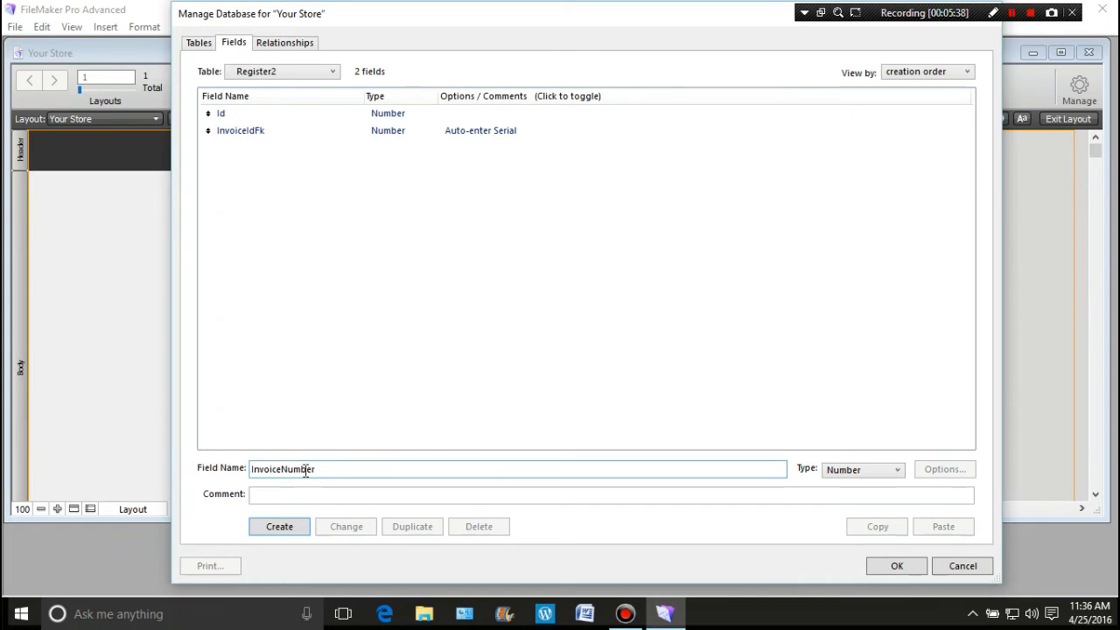
left_click(291, 527)
Set Register2's InvoiceNumber field to auto-enter a serial number on creation, with next value 12000000 and increment 1.
double_click(399, 151)
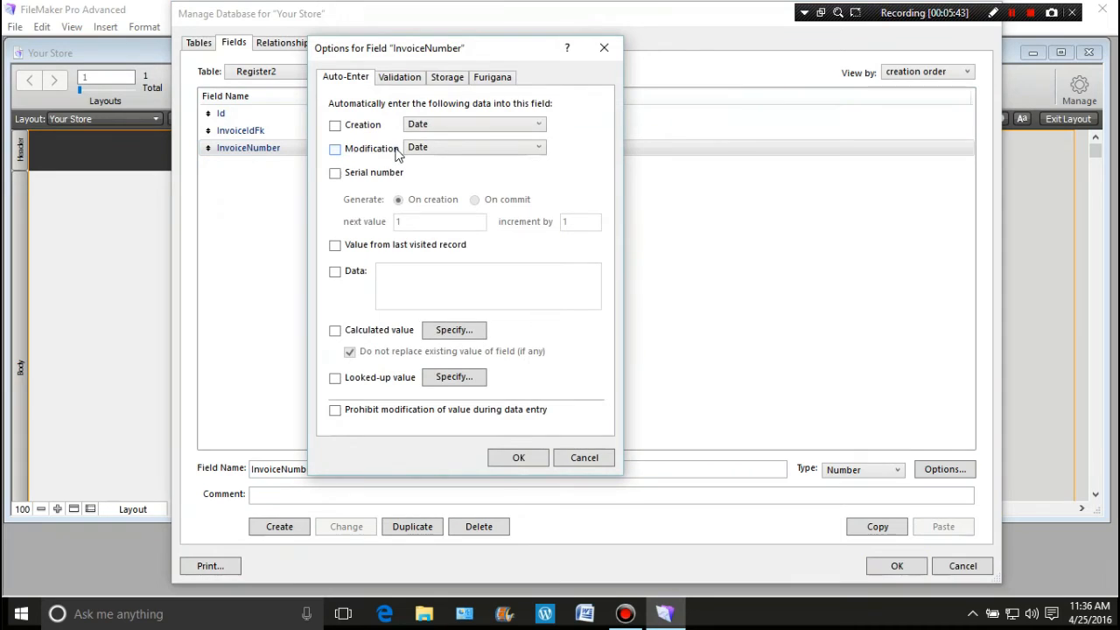
left_click(335, 173)
left_click(406, 221)
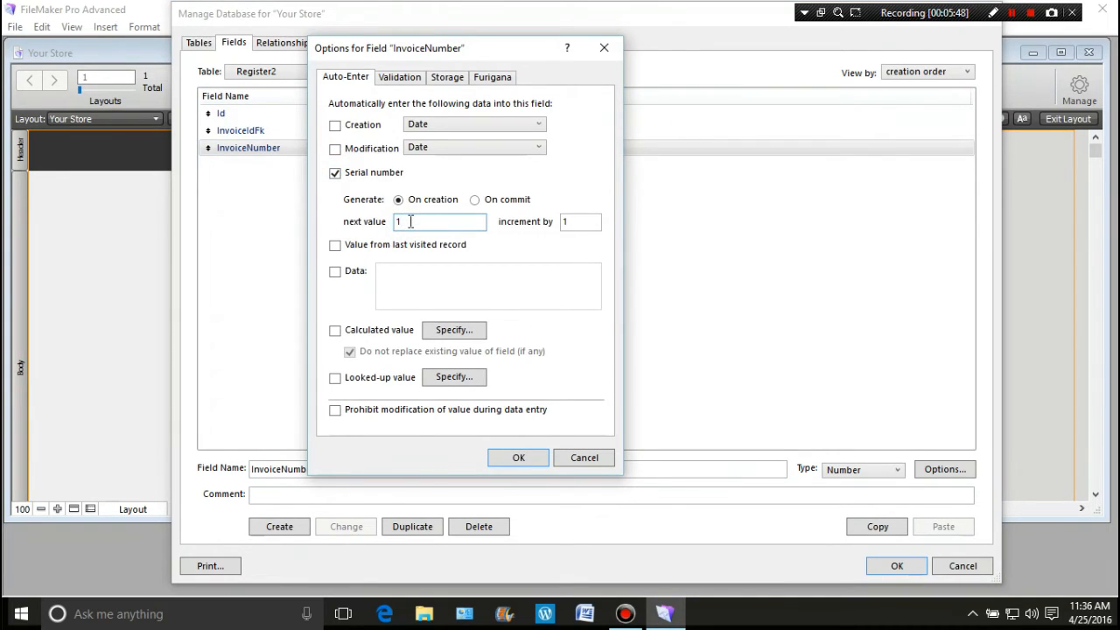
type("2000000")
left_click(401, 224)
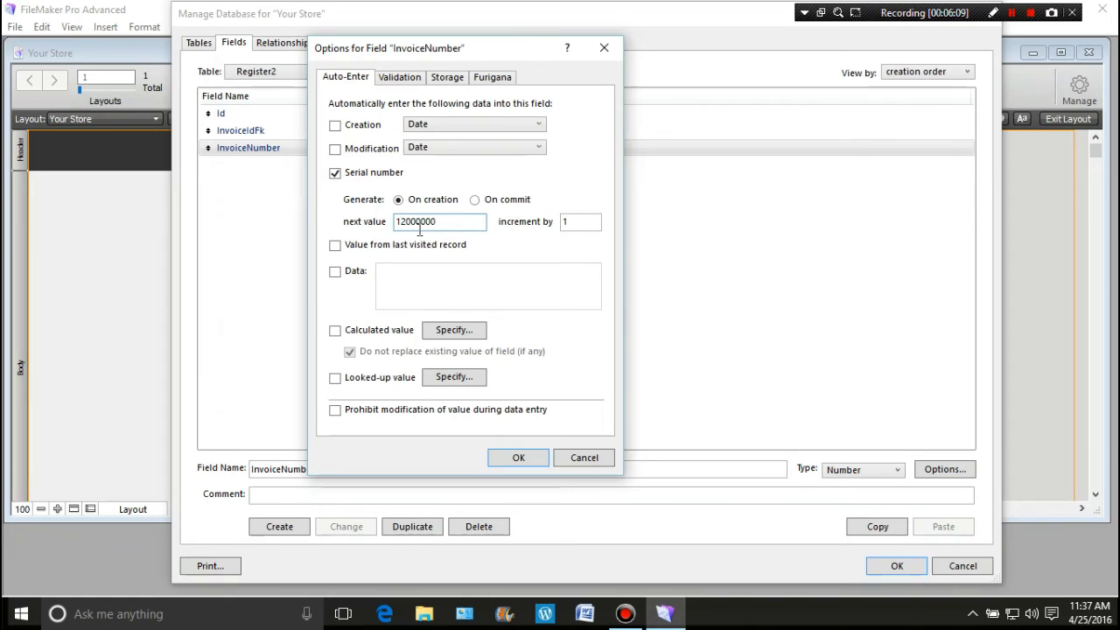
left_click(510, 460)
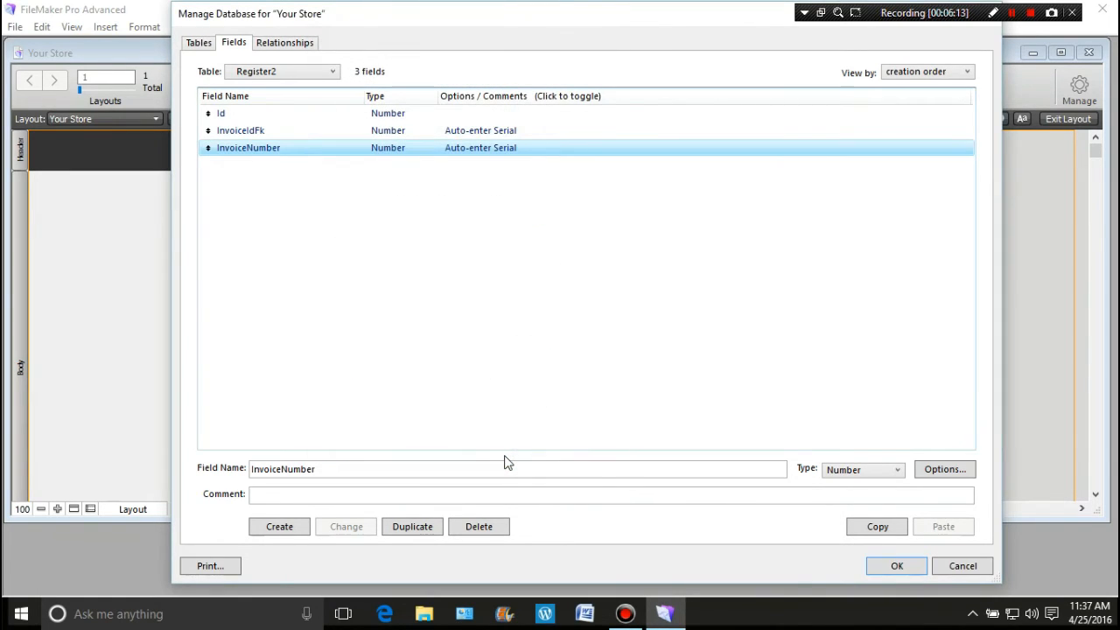
Add a field named Date of type Date to the Register2 table.
left_click(323, 469)
left_click_drag(324, 469, 251, 470)
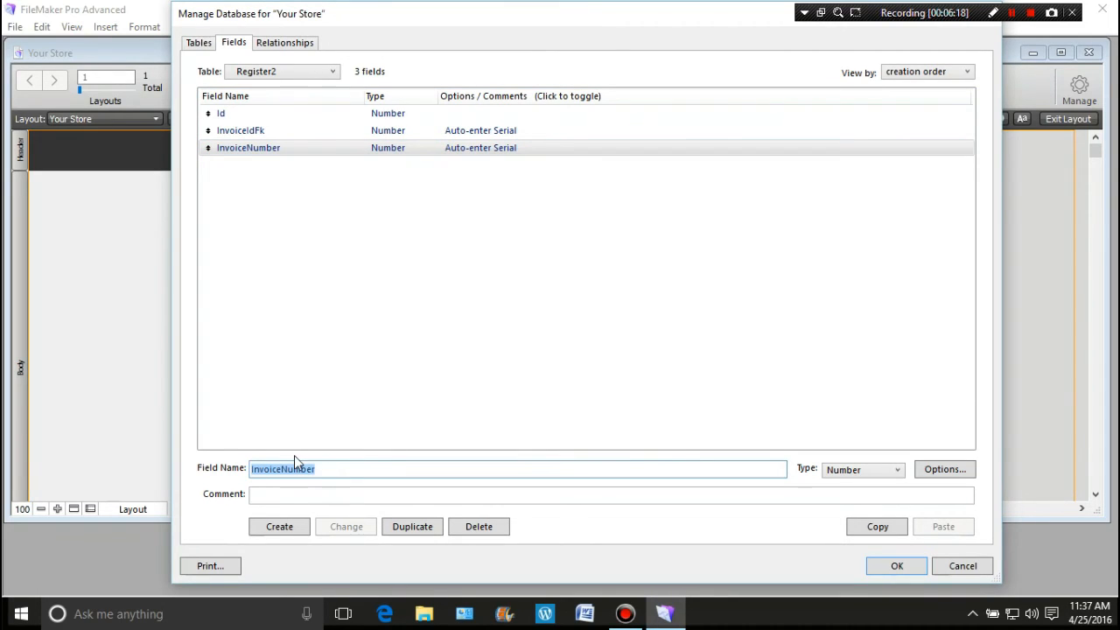
type("Date")
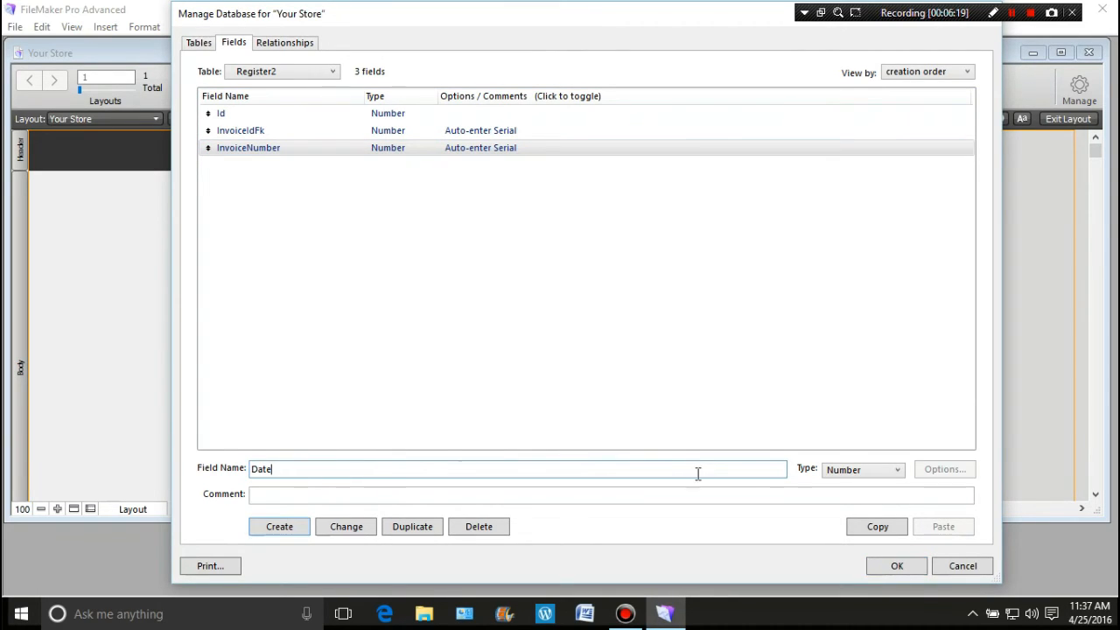
left_click(901, 470)
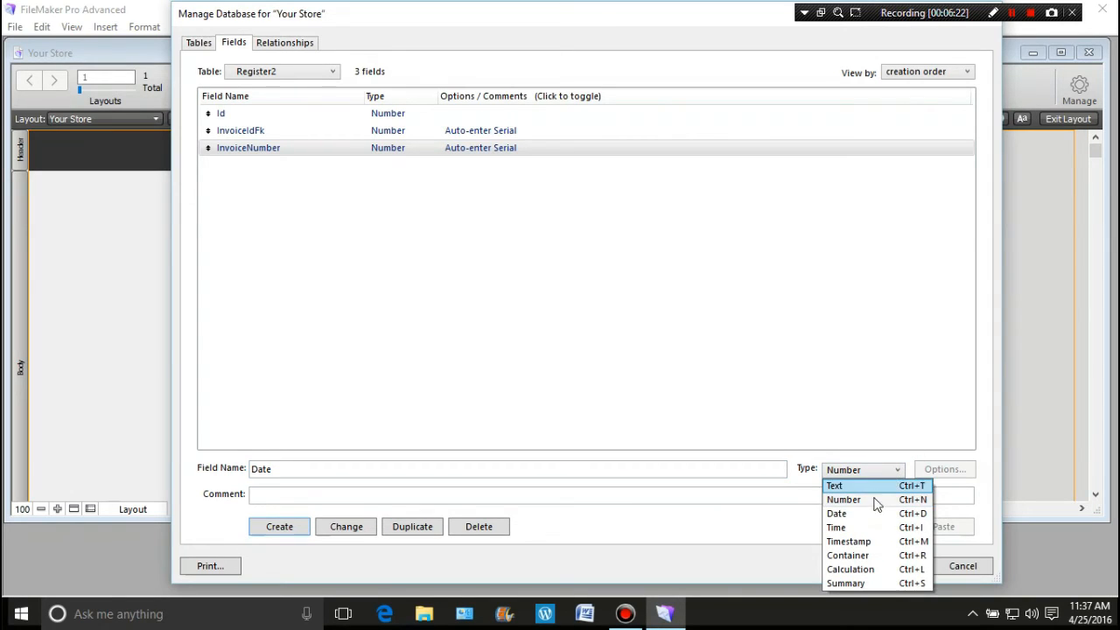
left_click(868, 512)
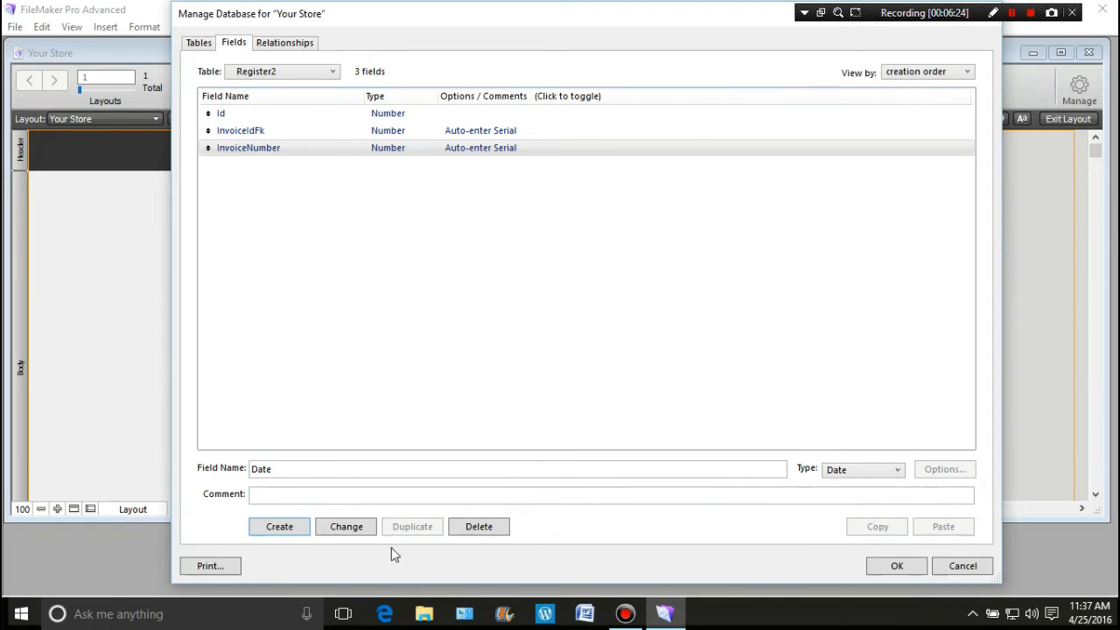
left_click(294, 527)
Set the Register2 table's Date field to auto-enter the creation date.
double_click(396, 169)
left_click(338, 125)
left_click(512, 459)
left_click(455, 312)
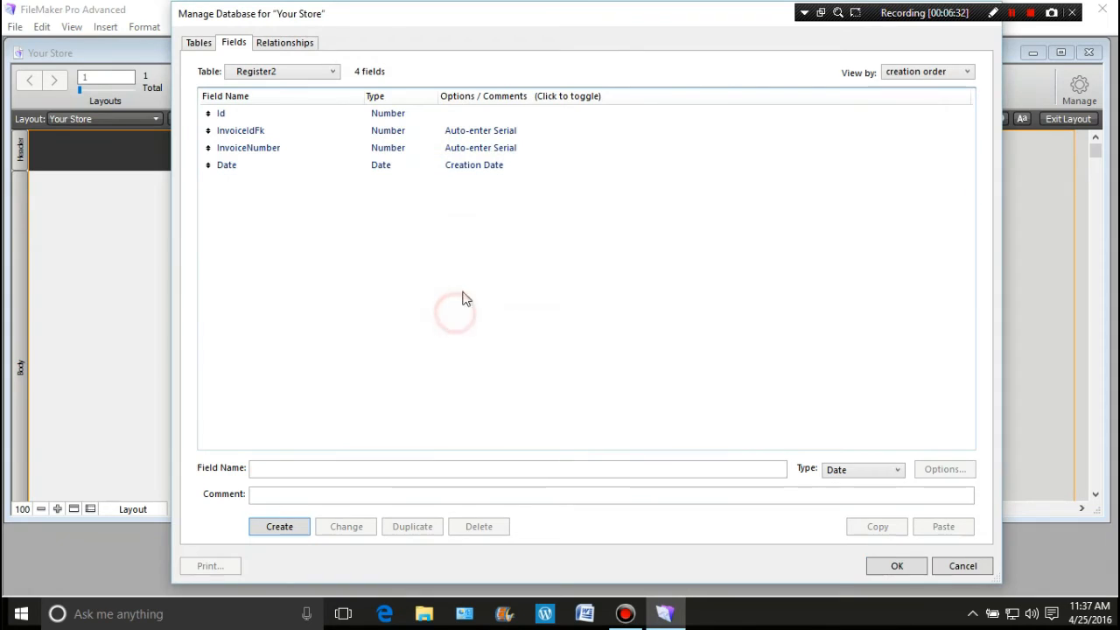
Switch to the Inventory table's fields and add a field named Id of type Number.
left_click(333, 72)
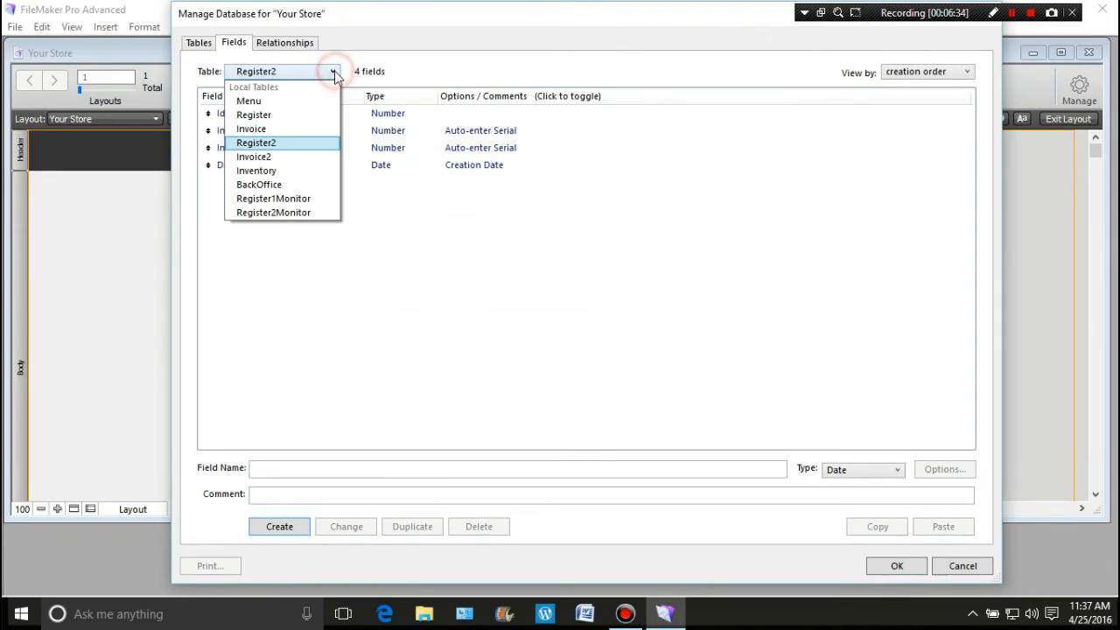
left_click(282, 171)
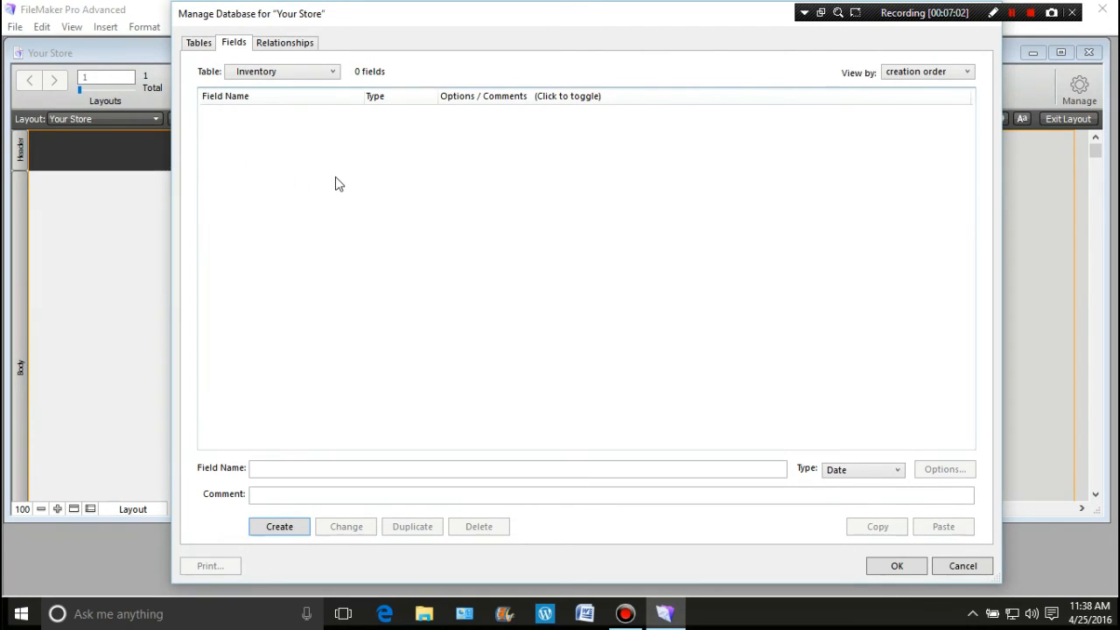
left_click(307, 469)
type("Id")
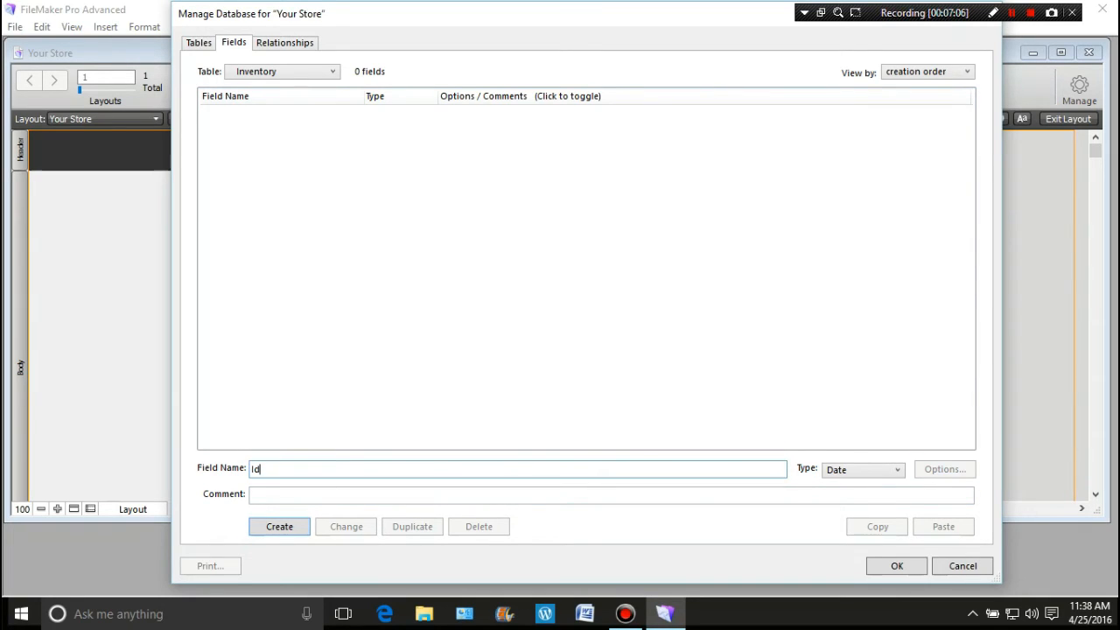
left_click(288, 532)
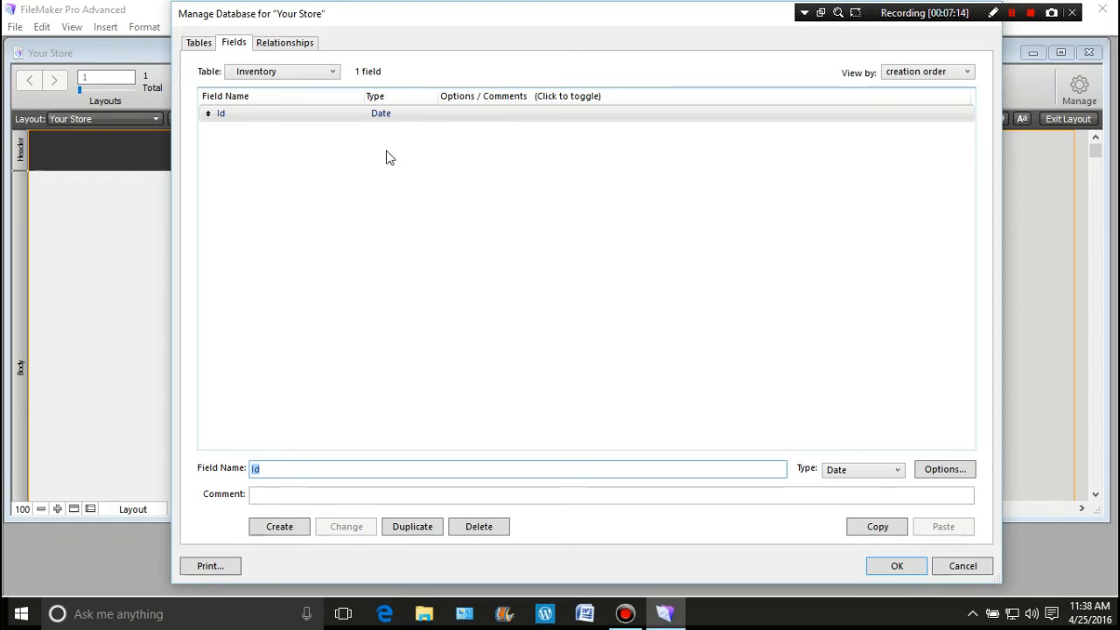
left_click(898, 473)
left_click(860, 499)
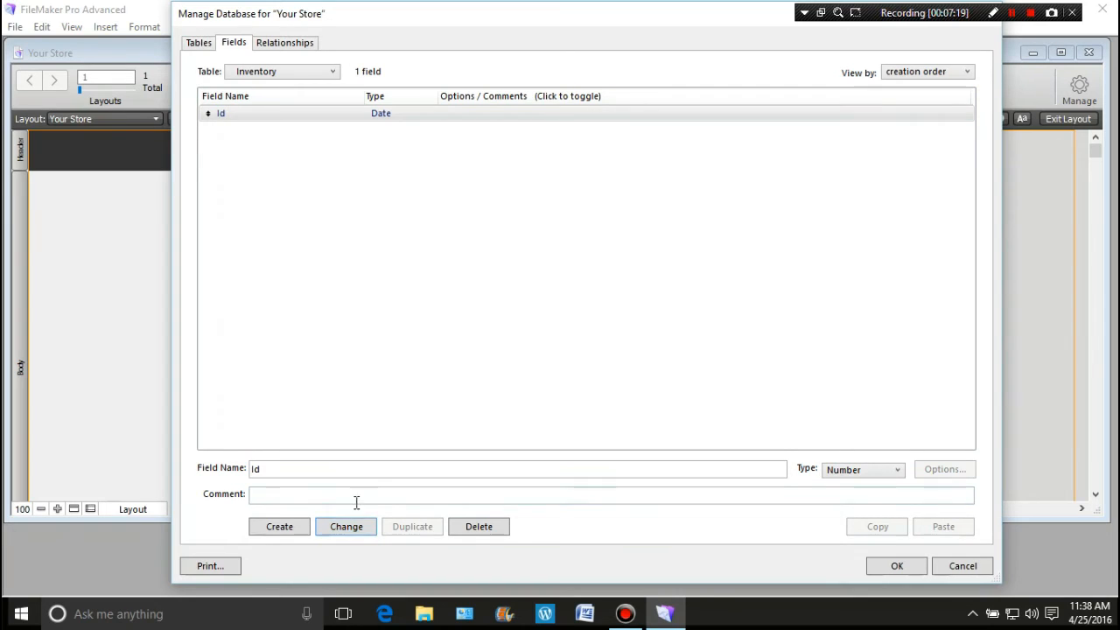
left_click(346, 527)
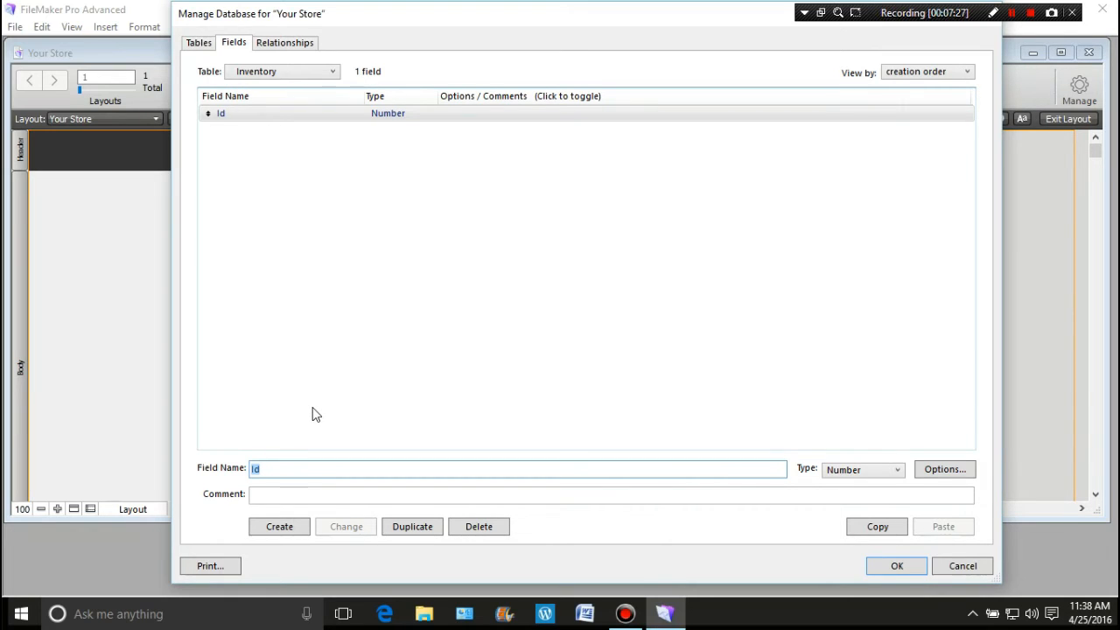
Add a number field named ProductId to the Inventory table, auto-entering a serial number on creation with next value 1000.
left_click(381, 114)
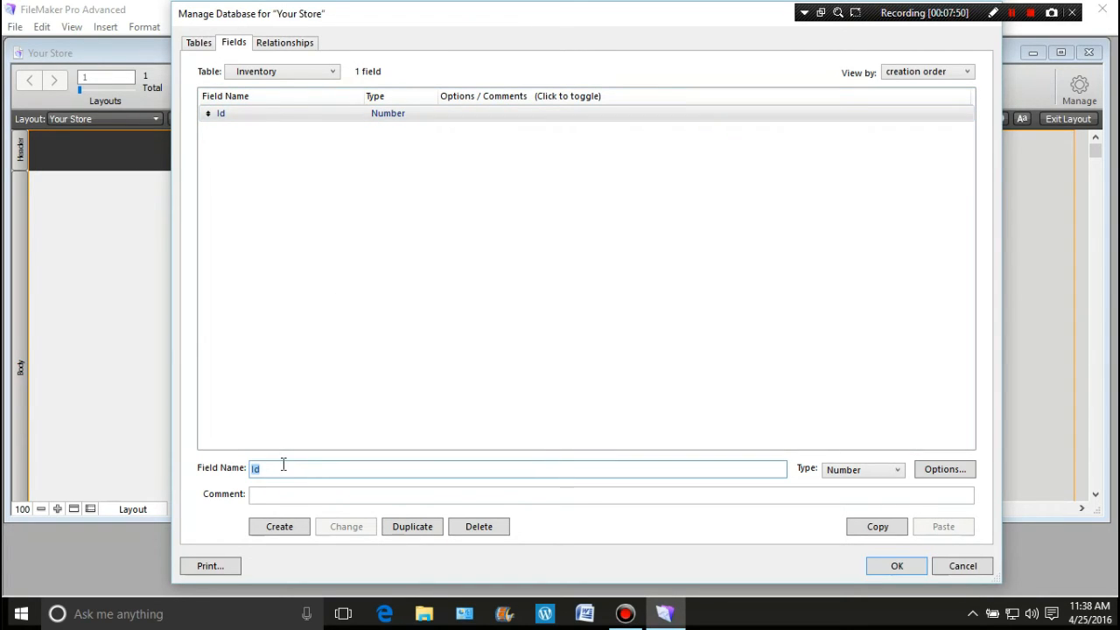
type("ProductId")
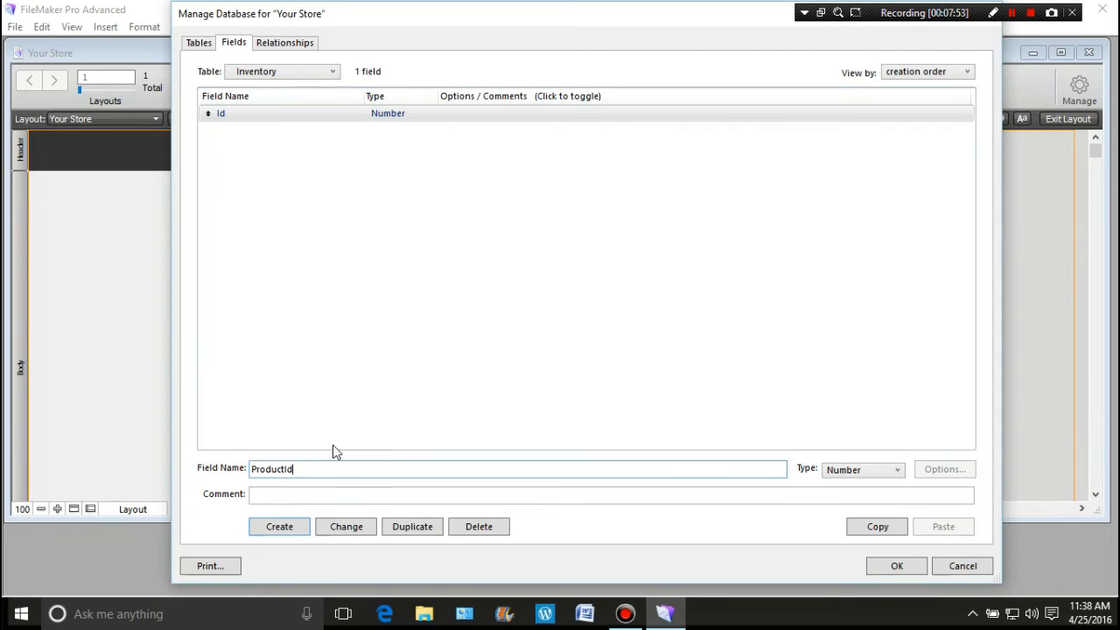
left_click(293, 530)
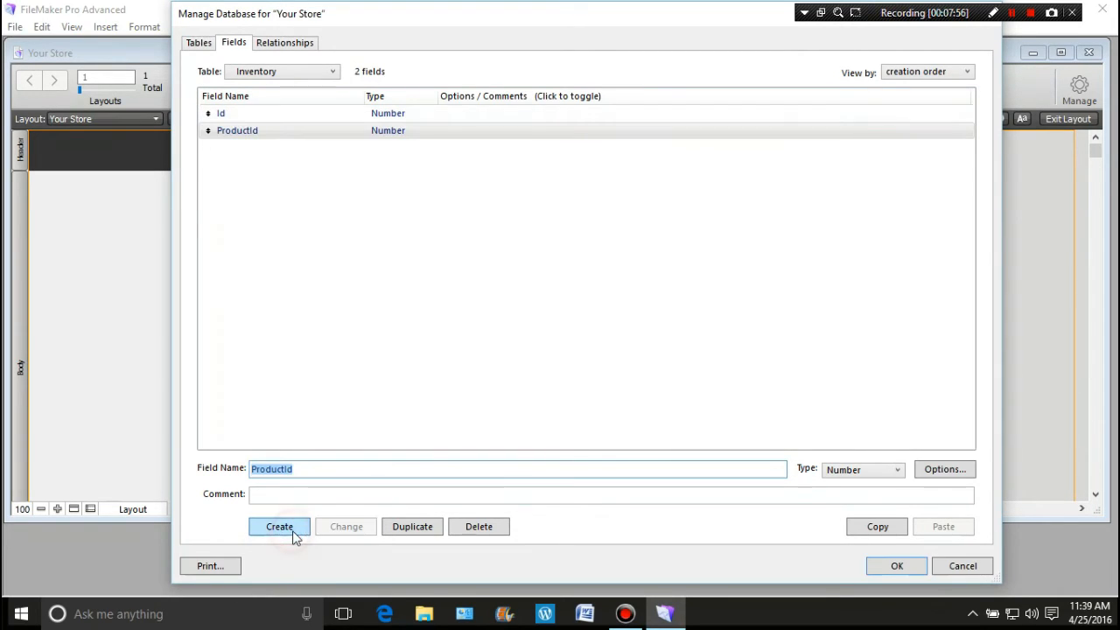
double_click(391, 135)
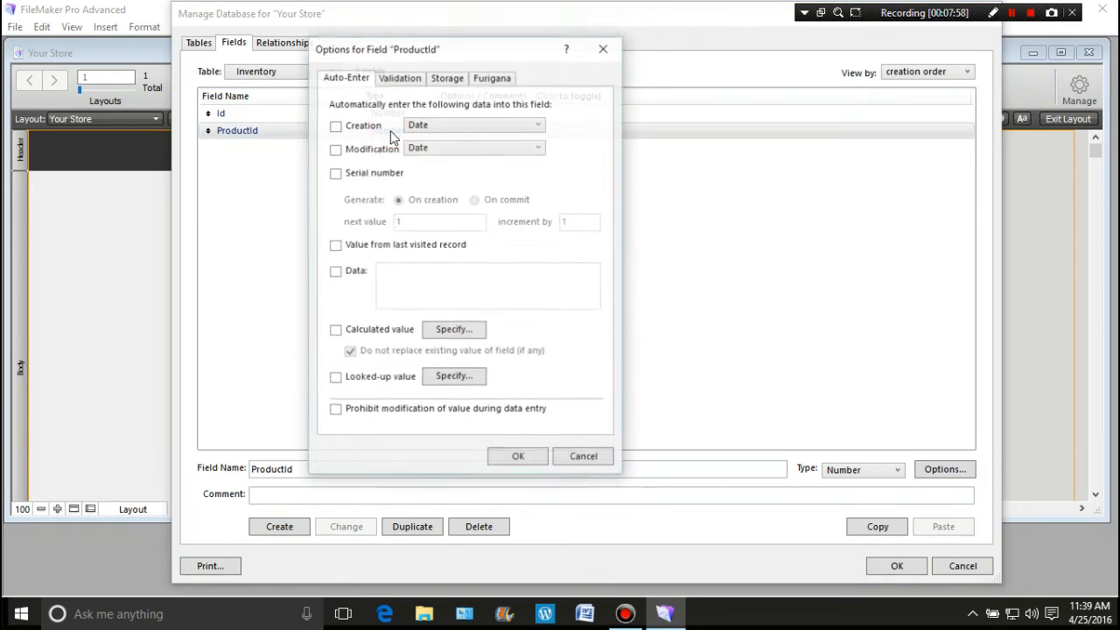
left_click(335, 173)
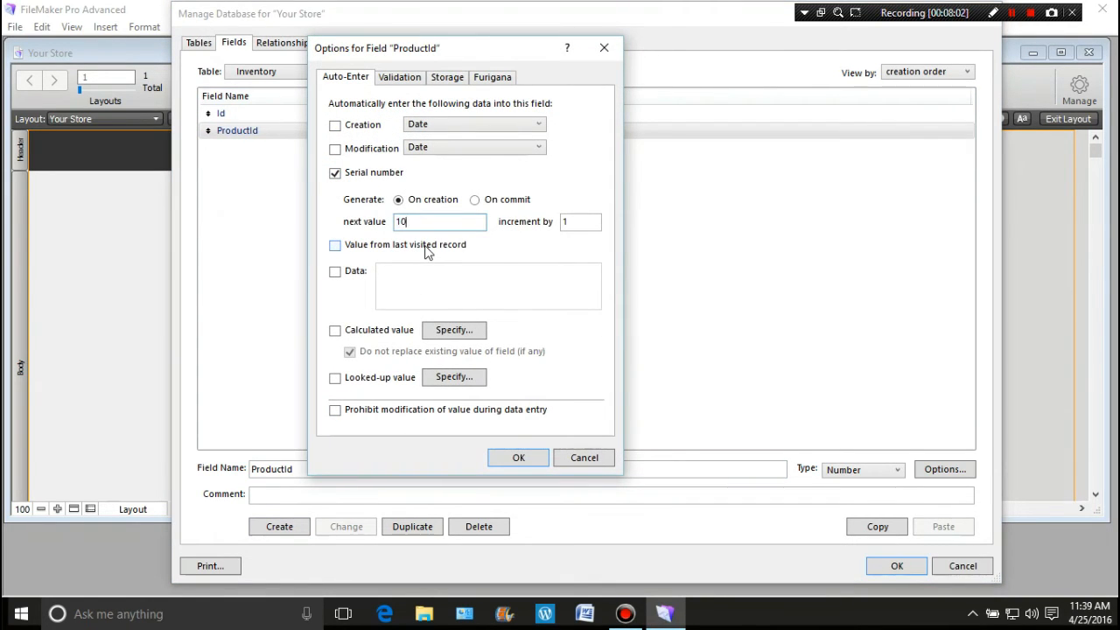
type("1000")
left_click(507, 458)
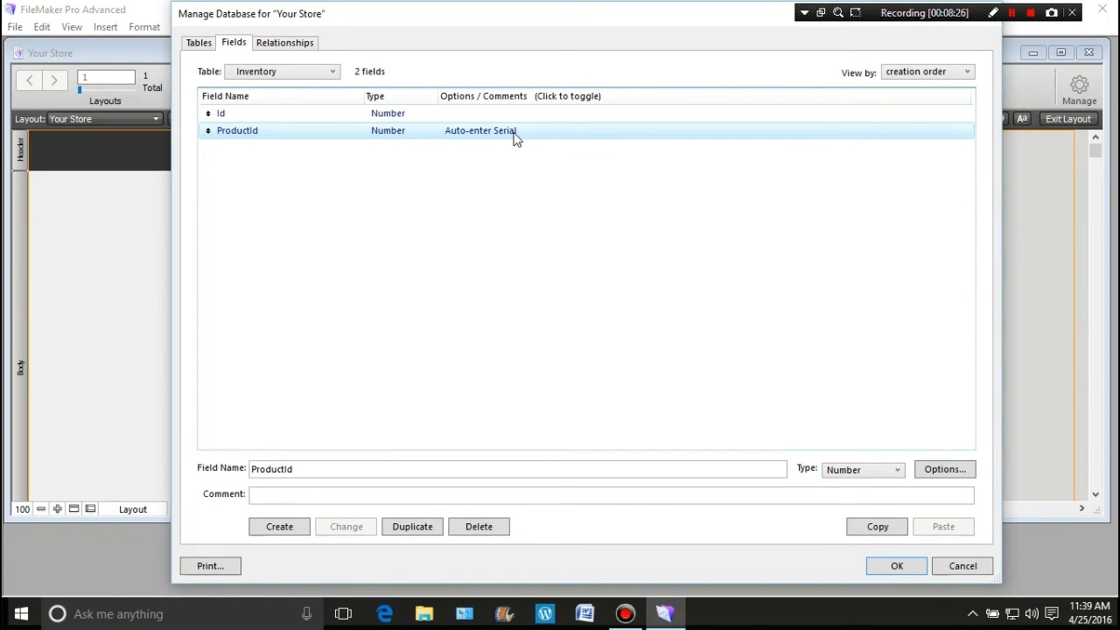
Add a number field named ProductSku to the Inventory table.
double_click(340, 465)
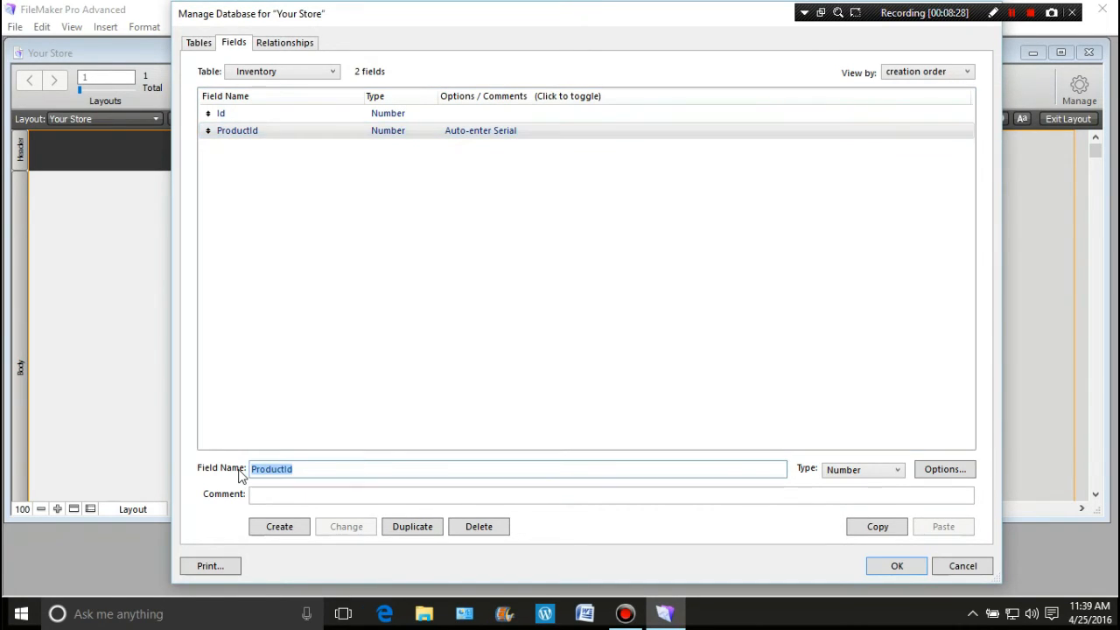
type("ProductS")
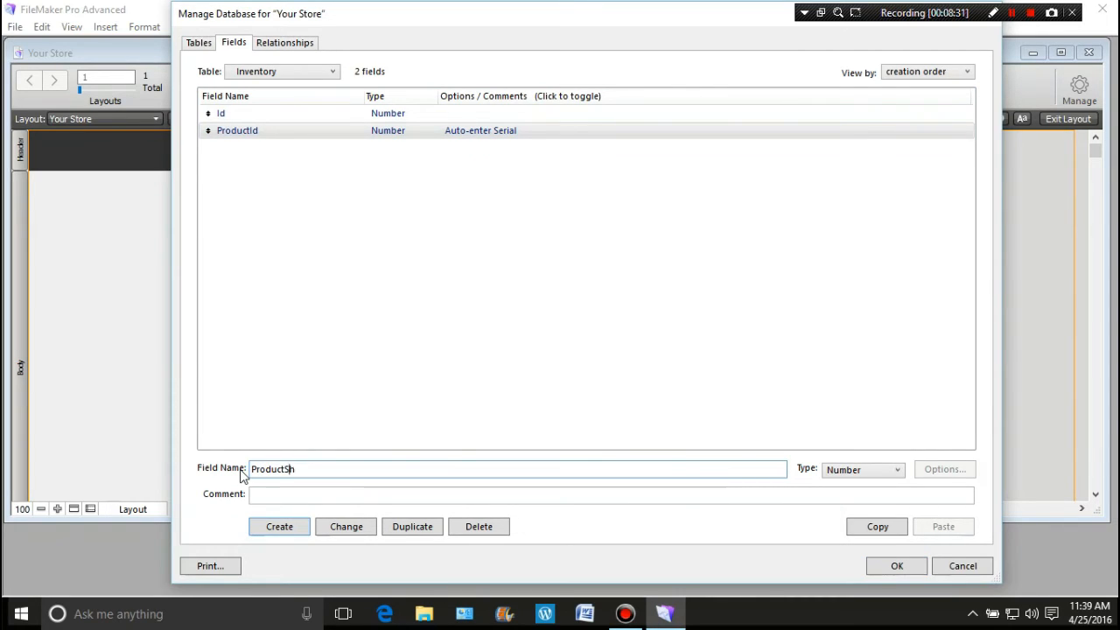
type("h")
key("BackSpace")
type("ku")
left_click(296, 526)
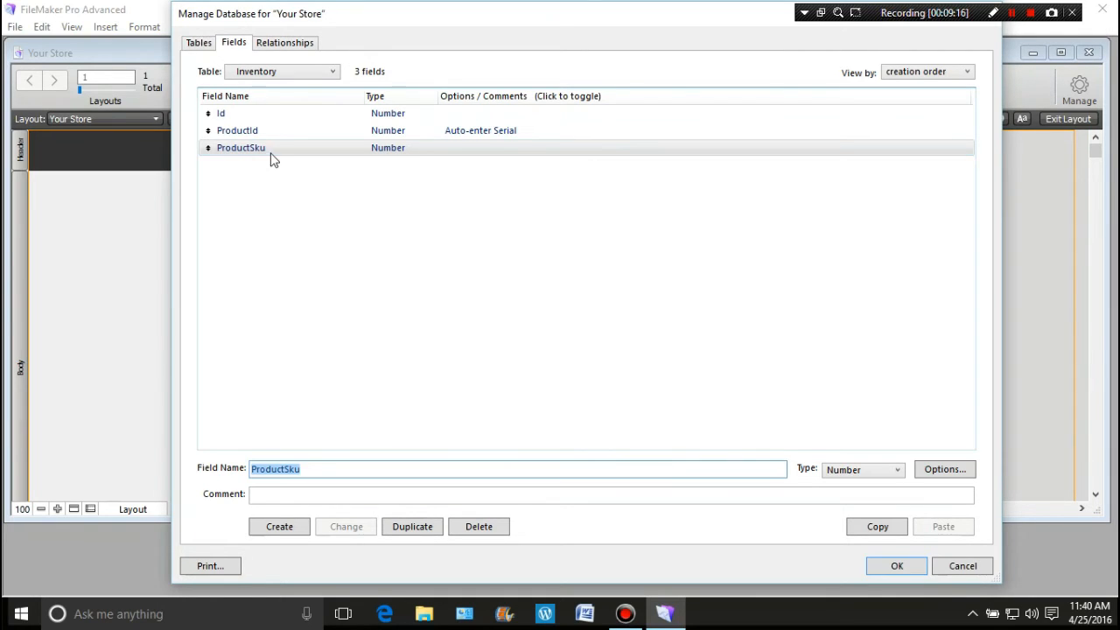
left_click(322, 185)
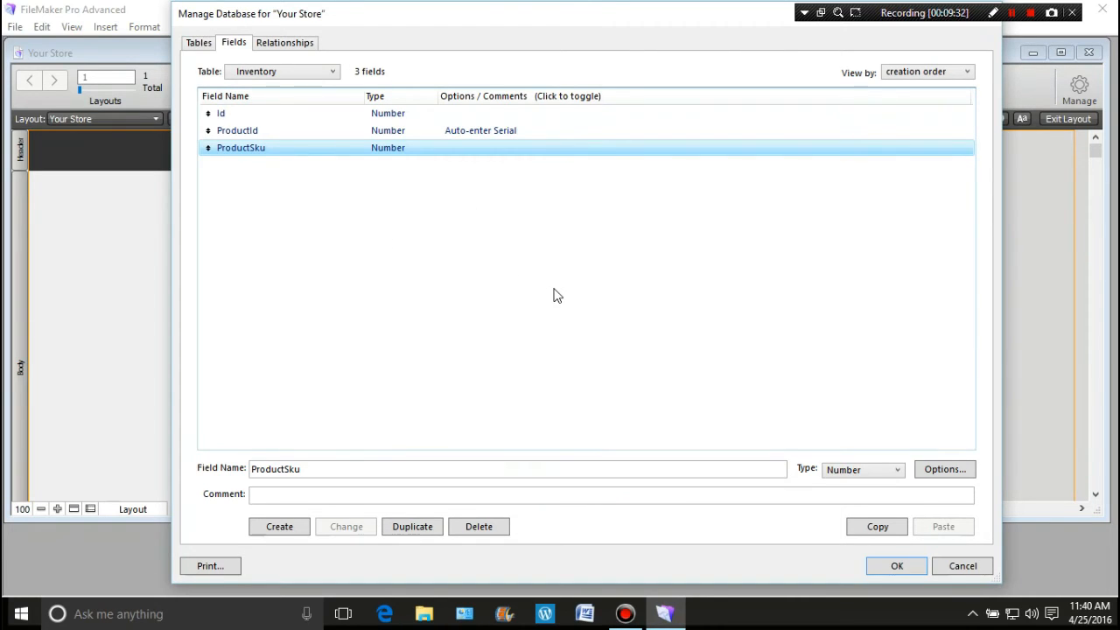
Add a field named ProductName of type Text to the Inventory table.
double_click(321, 469)
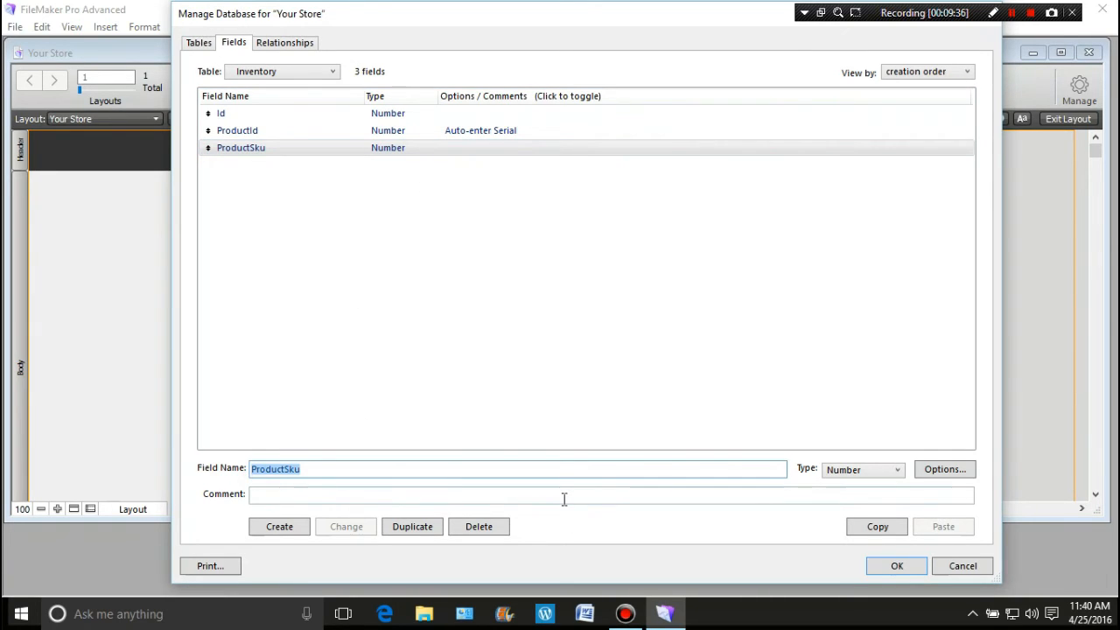
type("Produ")
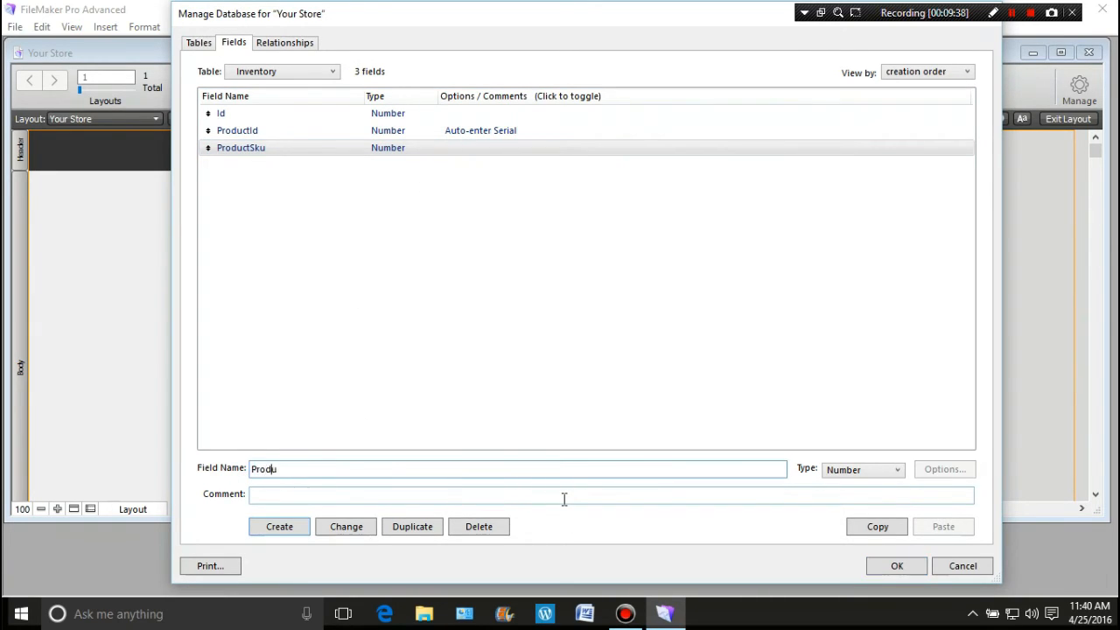
type("cName")
left_click(901, 473)
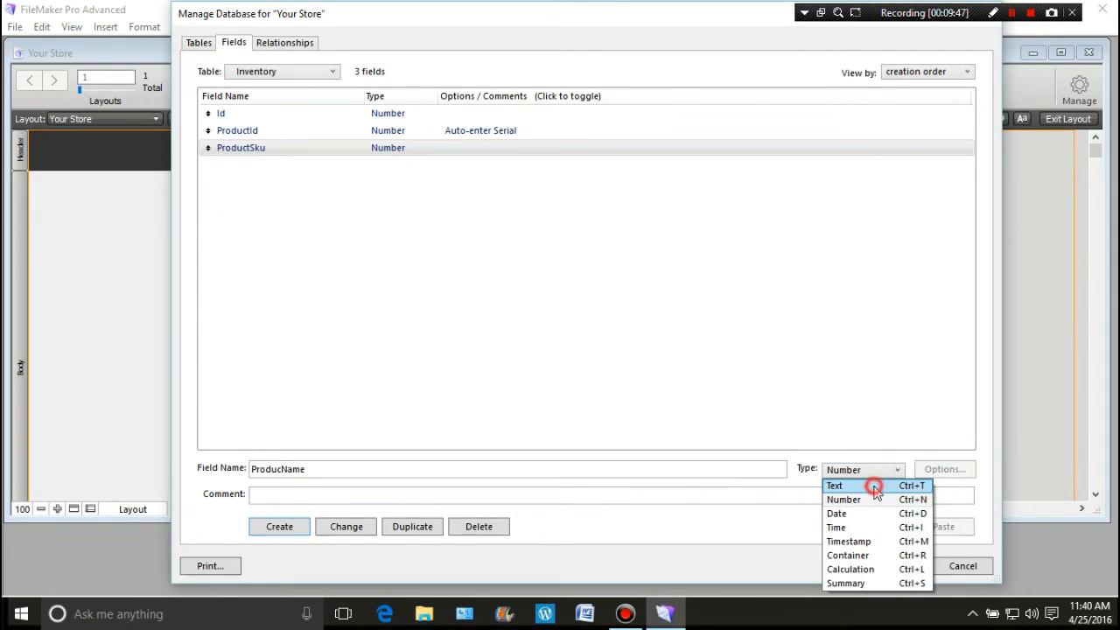
left_click(871, 485)
left_click(298, 529)
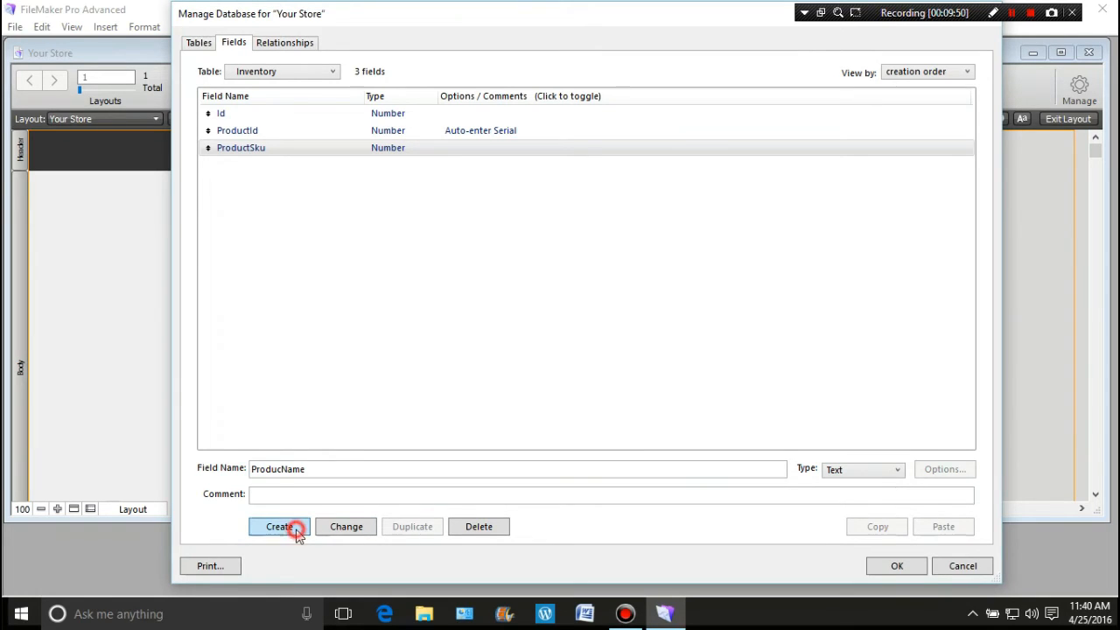
left_click(282, 469)
type("t")
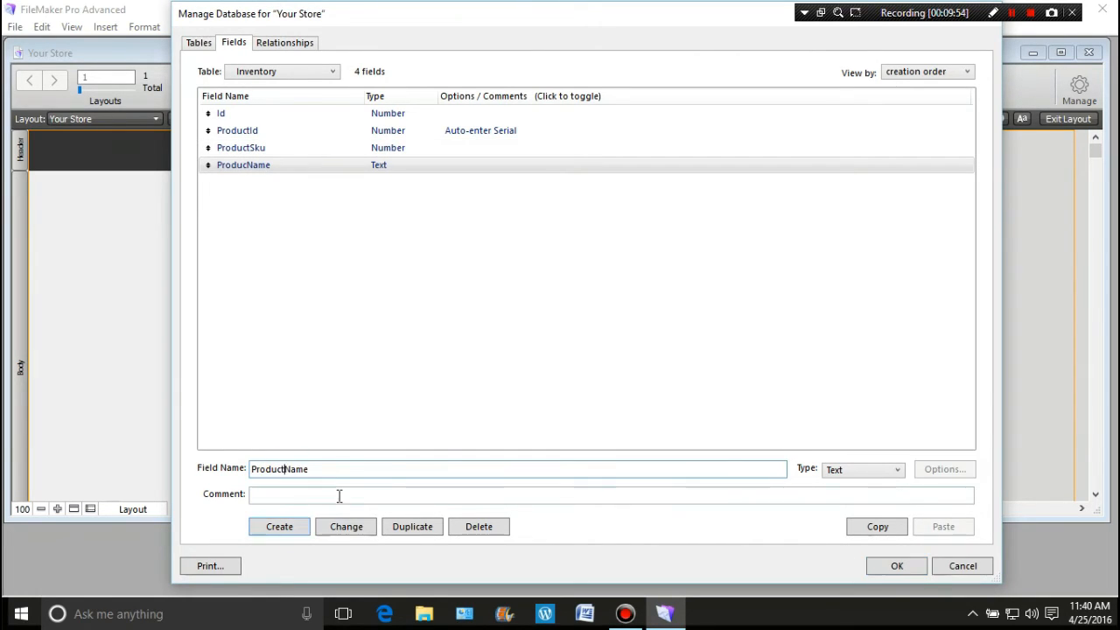
left_click(350, 529)
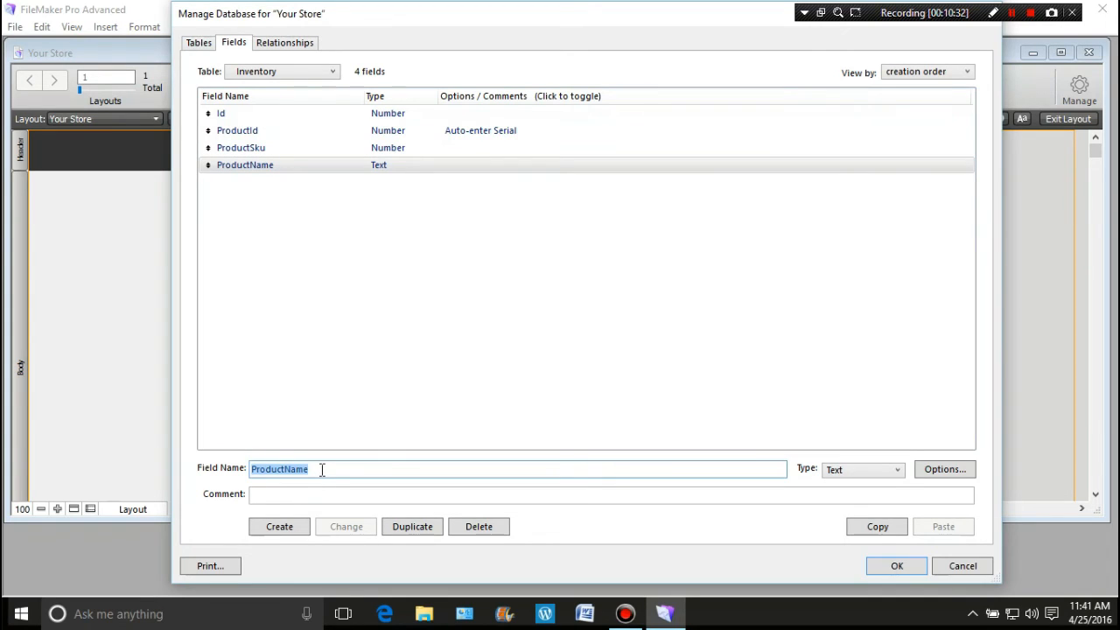
Add a field named InStock of type Number to the Inventory table.
type("In")
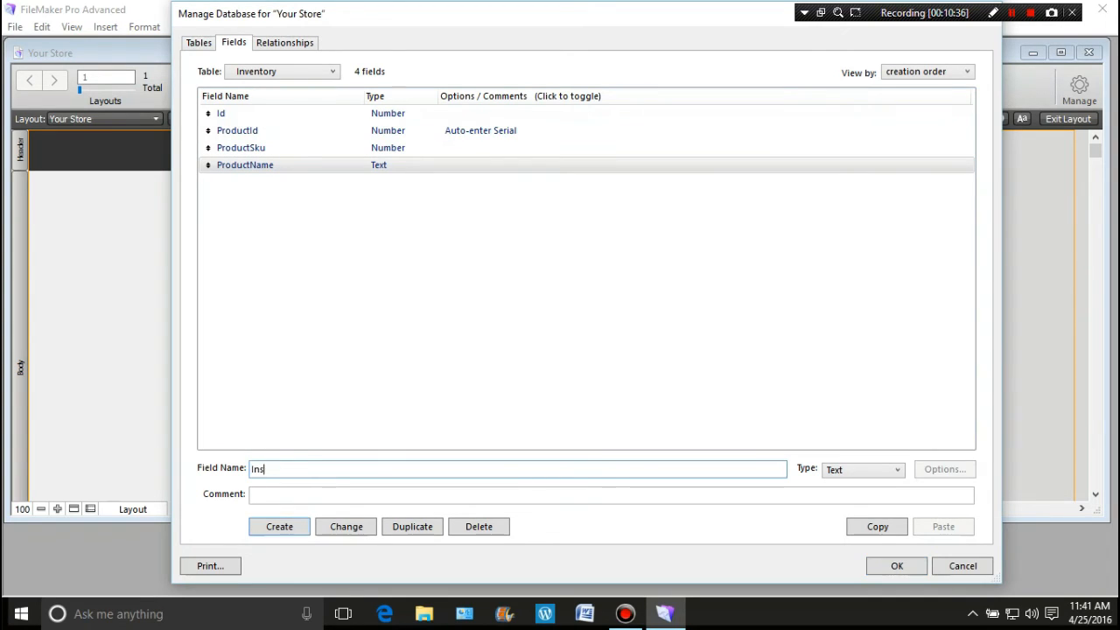
type("Stock")
left_click(896, 469)
left_click(873, 508)
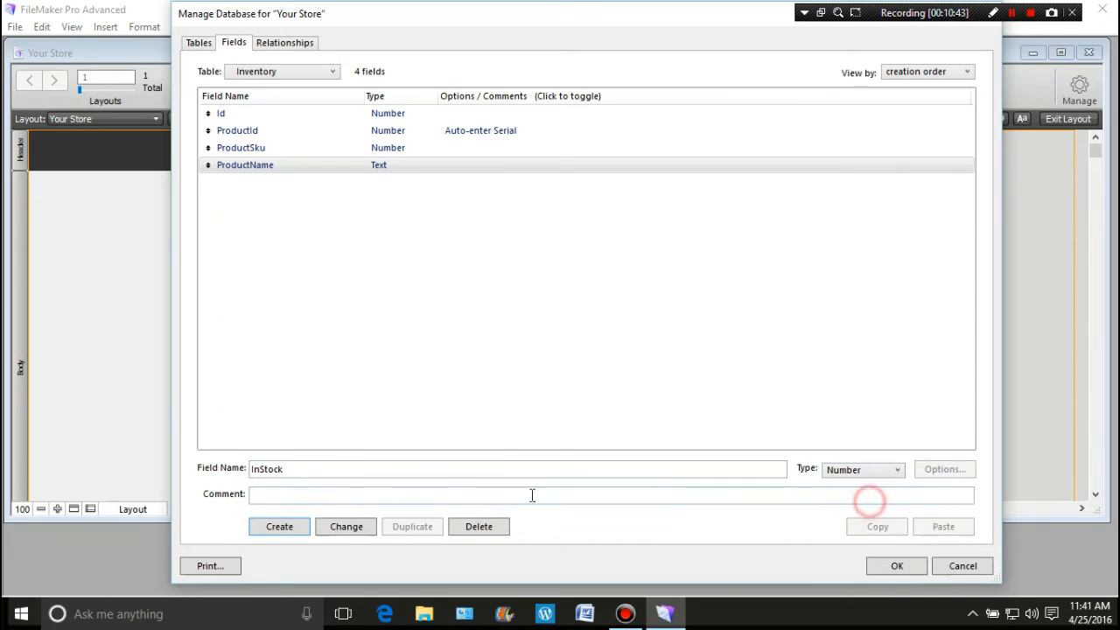
left_click(305, 530)
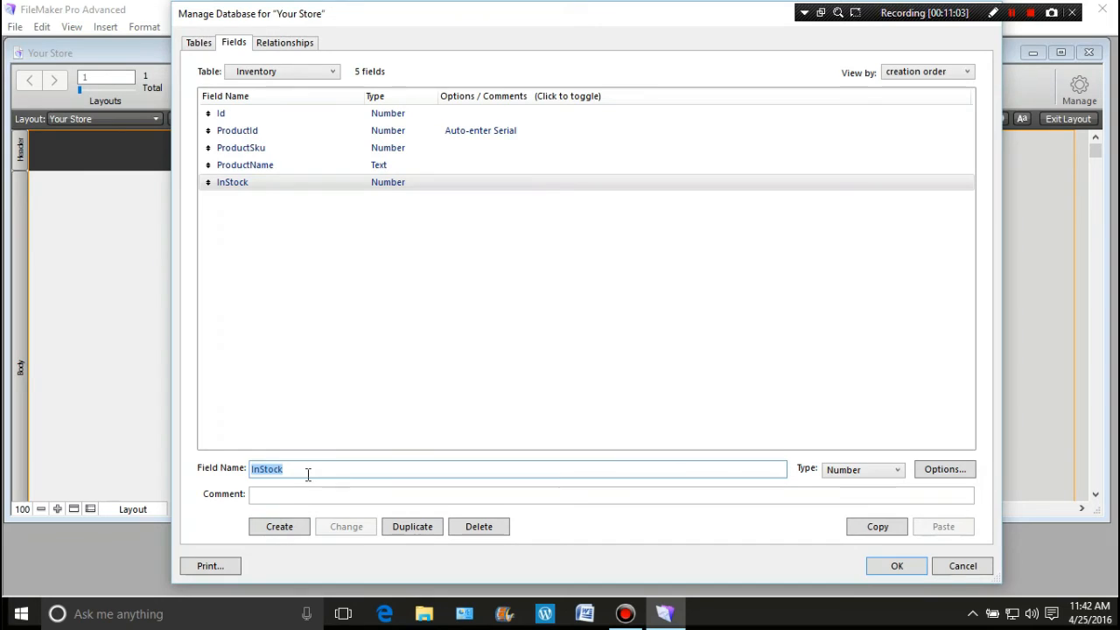
Add two number fields named Location1Stock and Location2Stock to the Inventory table.
type("Location1")
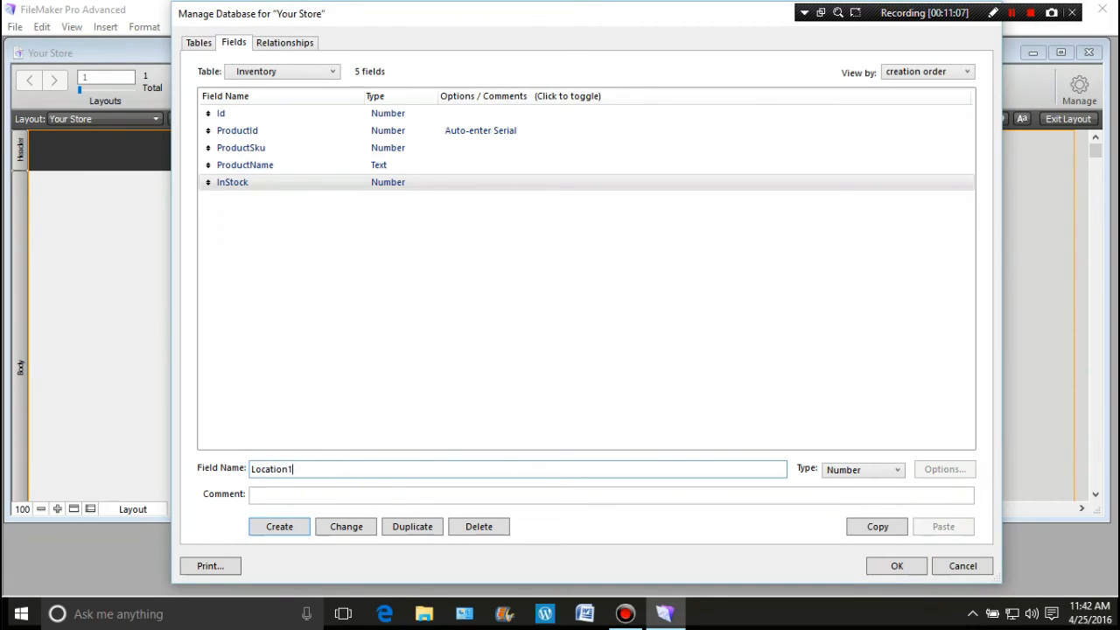
type("Stock")
key("Return")
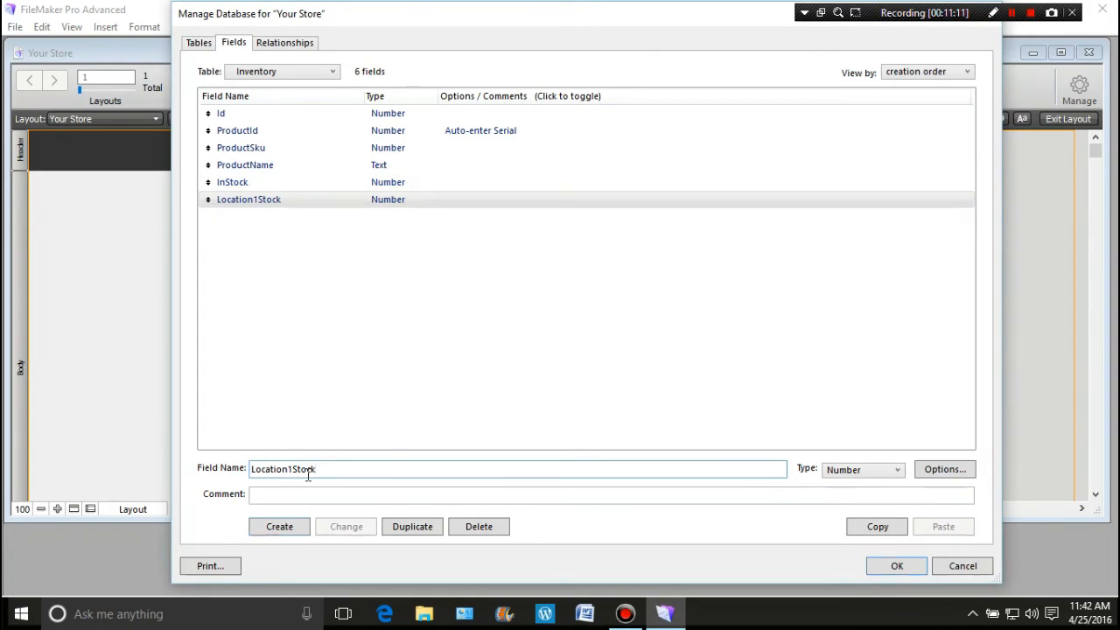
type("Location")
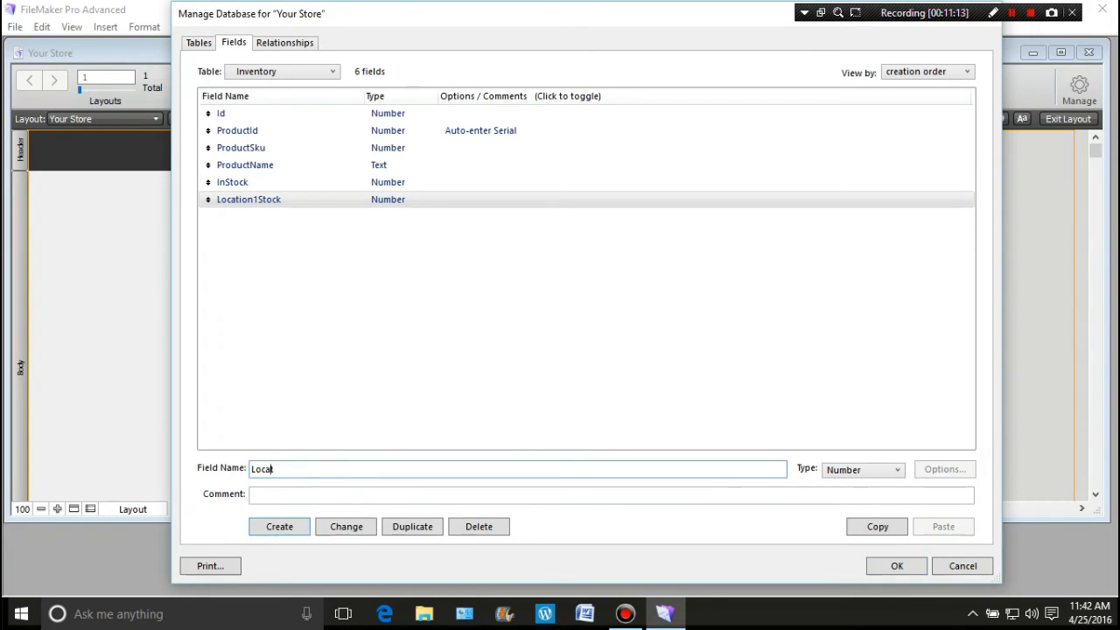
type("2Stock")
key("Return")
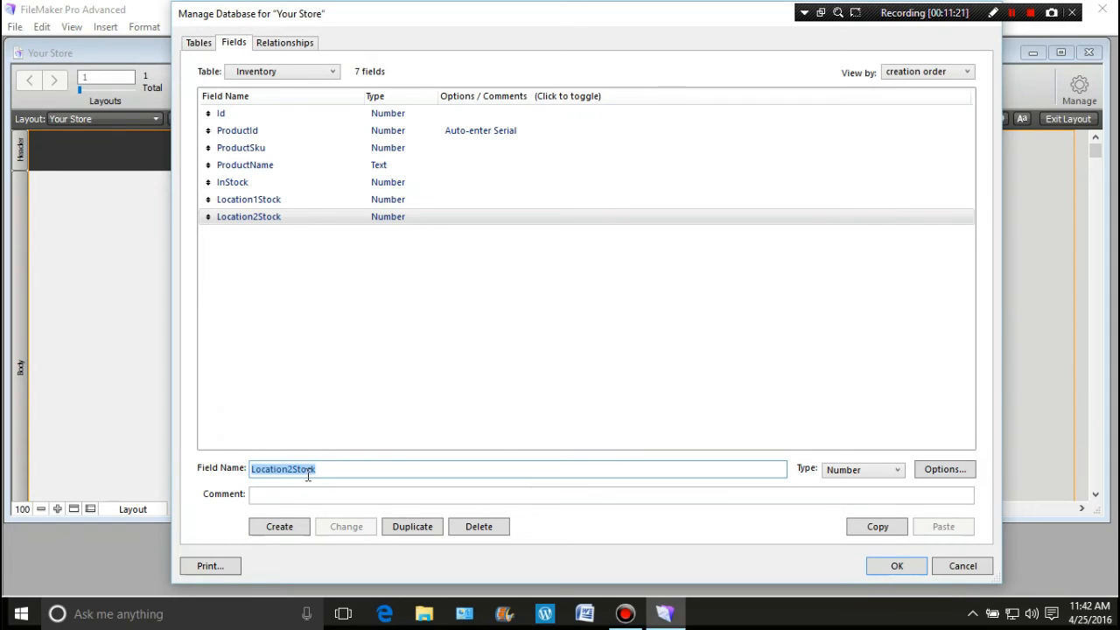
Add a text field named Category and a number field named SalePrice to the Inventory table.
type("Category")
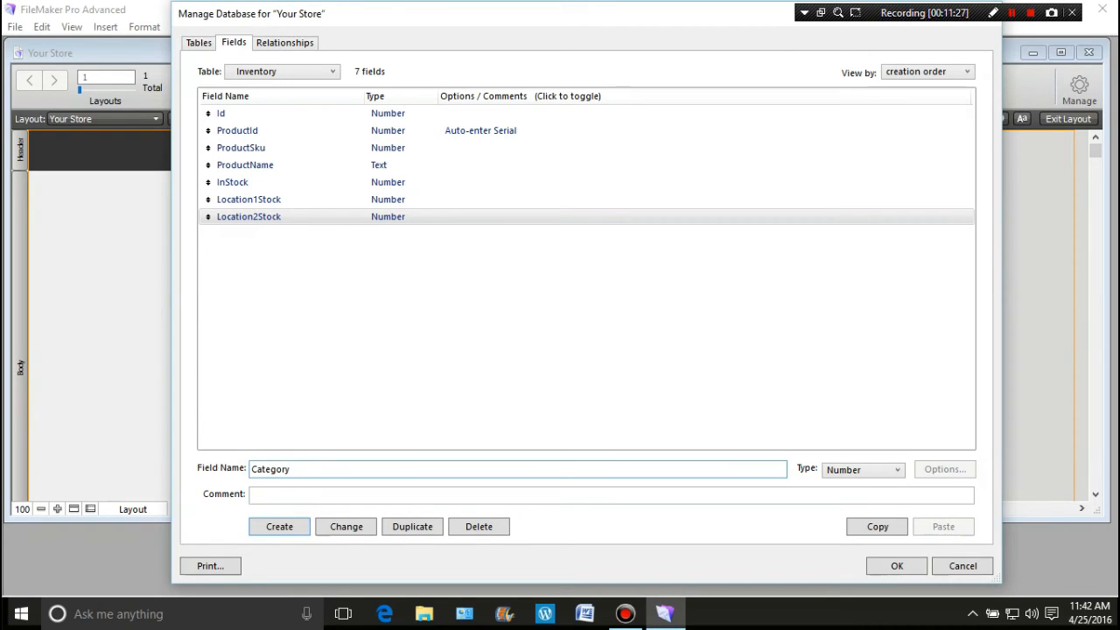
key("ctrl+t")
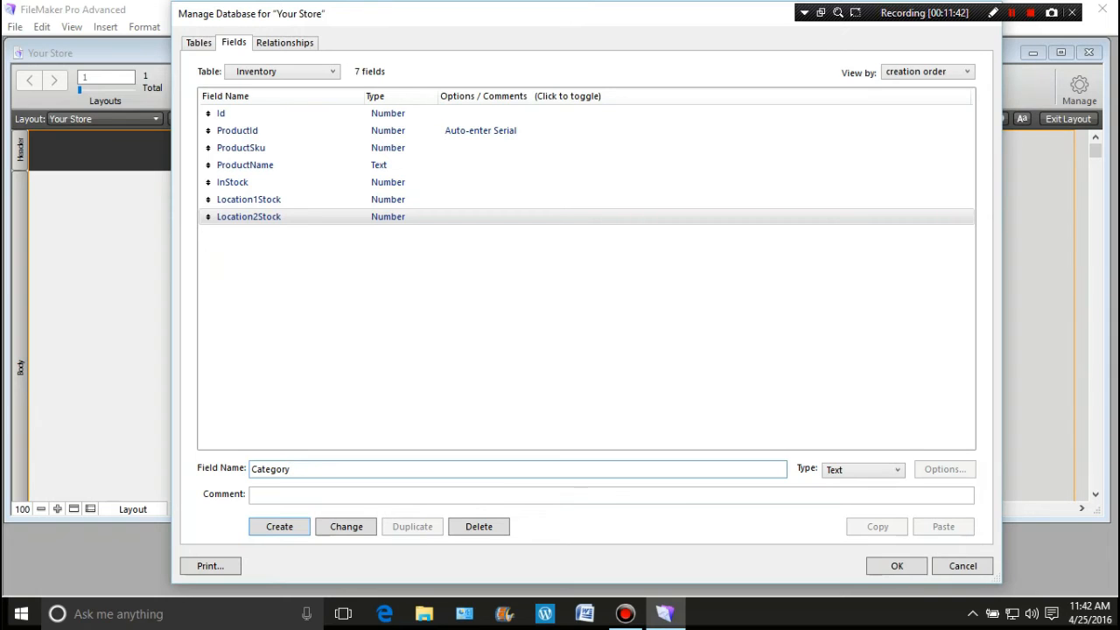
key("Return")
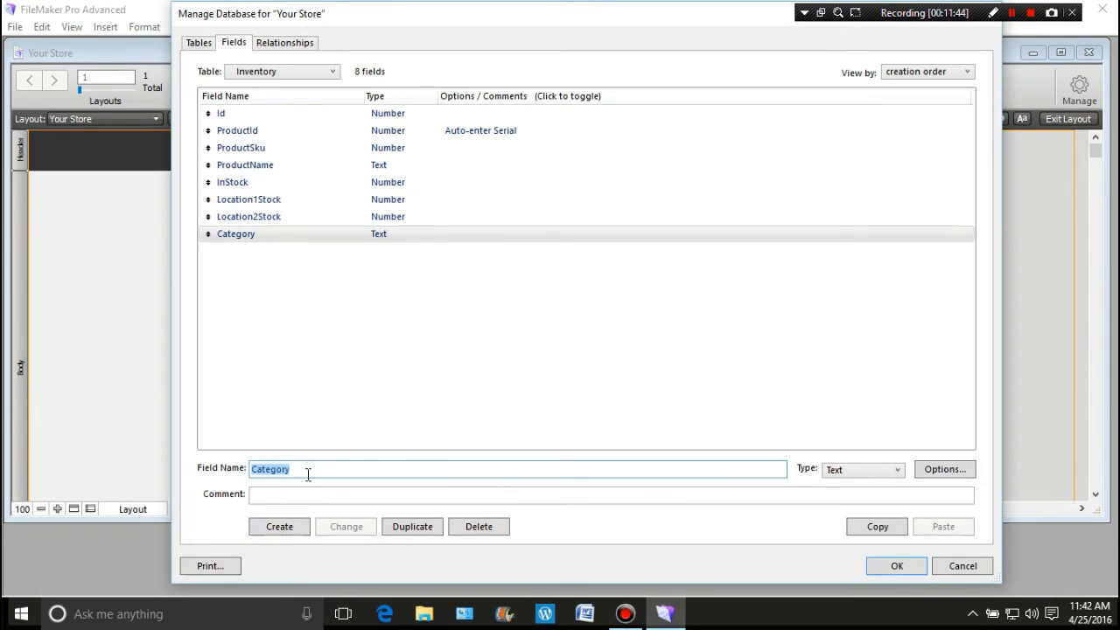
type("SalePrice")
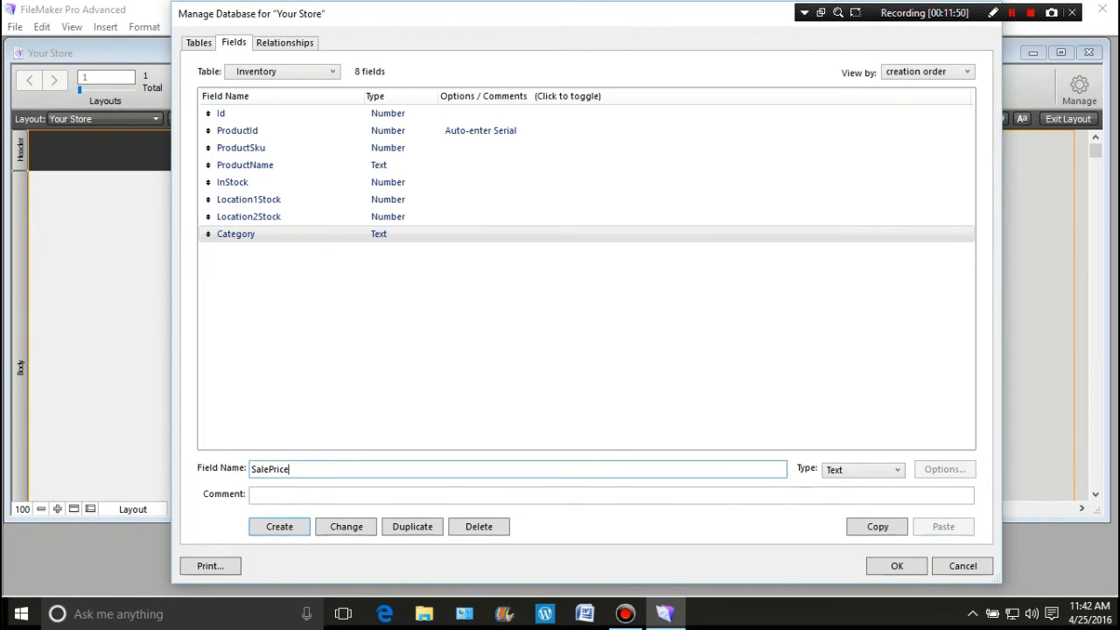
key("ctrl+n")
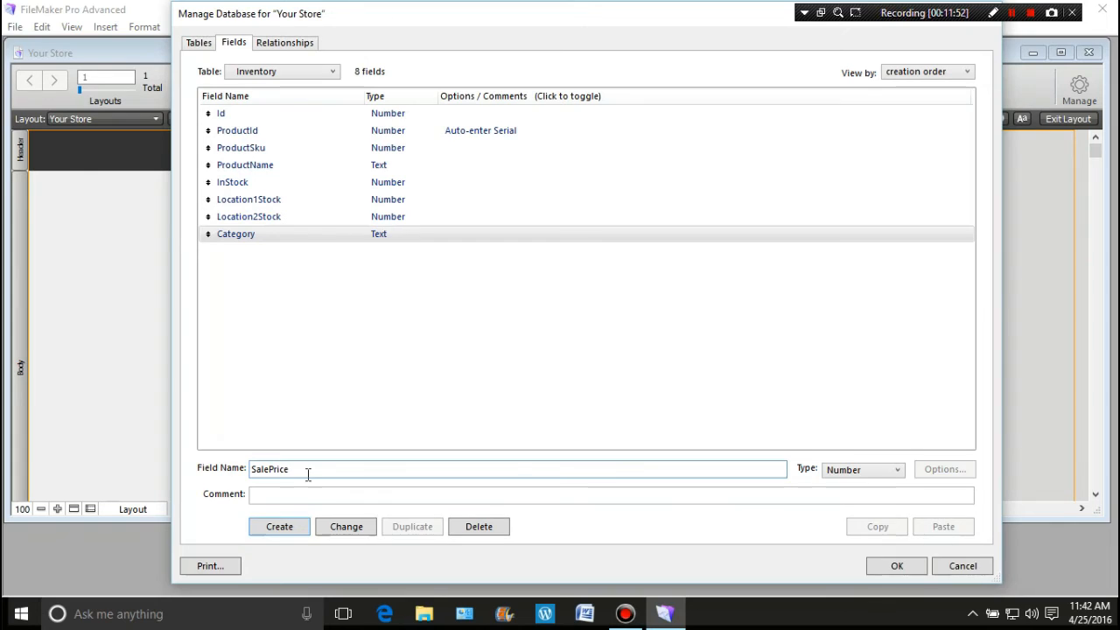
key("Return")
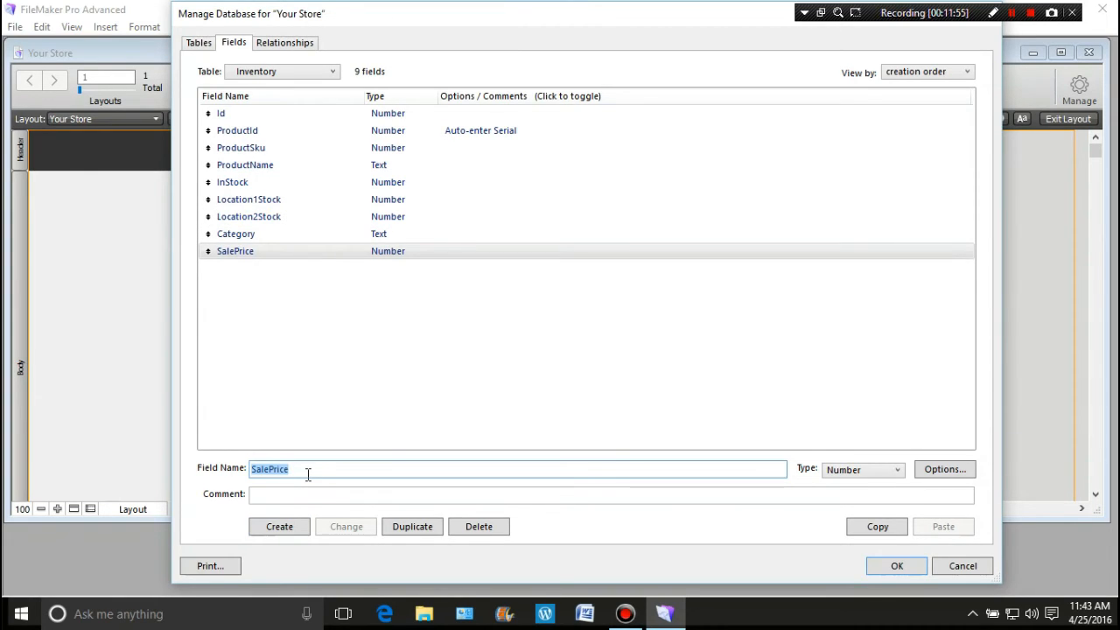
Add a number field named RegularPrice and a text field named NoteField to the Inventory table.
type("Regular")
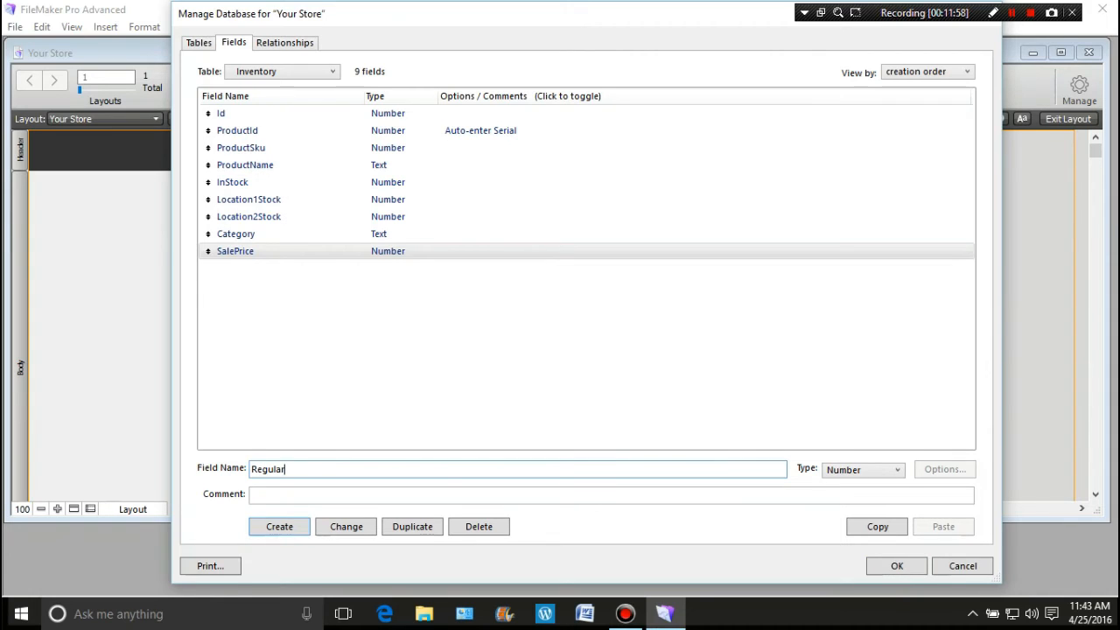
type("Price")
key("Return")
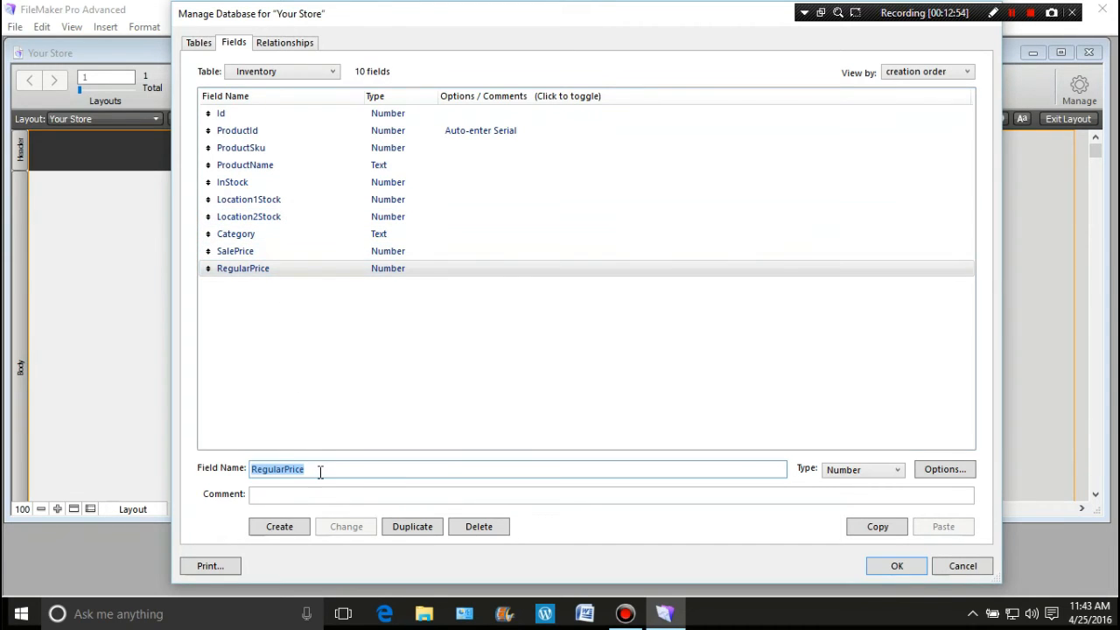
type("Note")
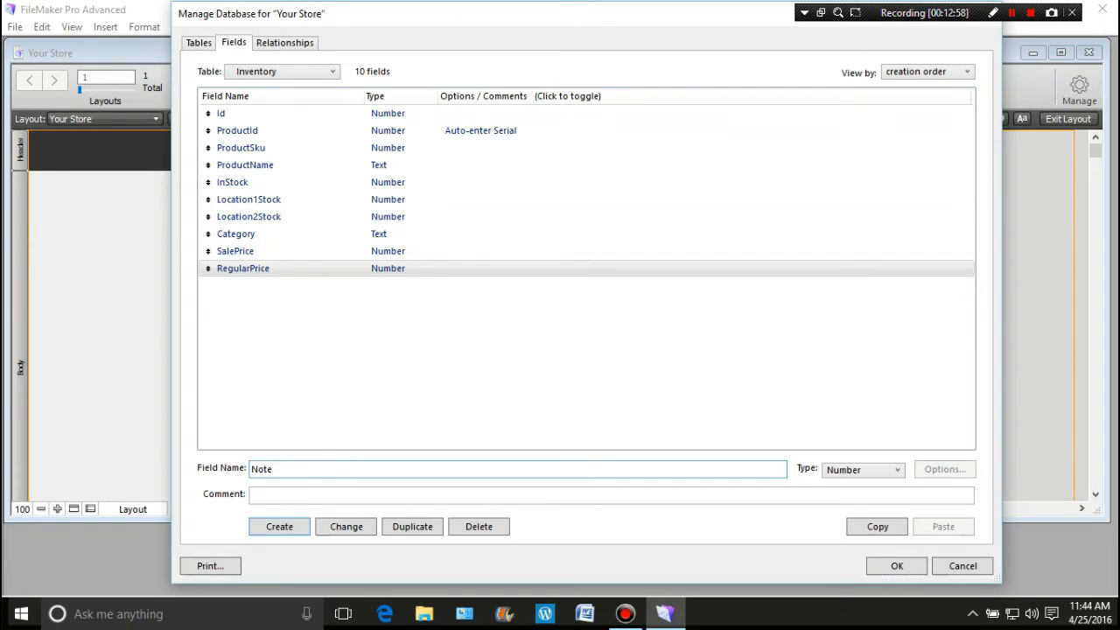
type("Field")
key("ctrl+t")
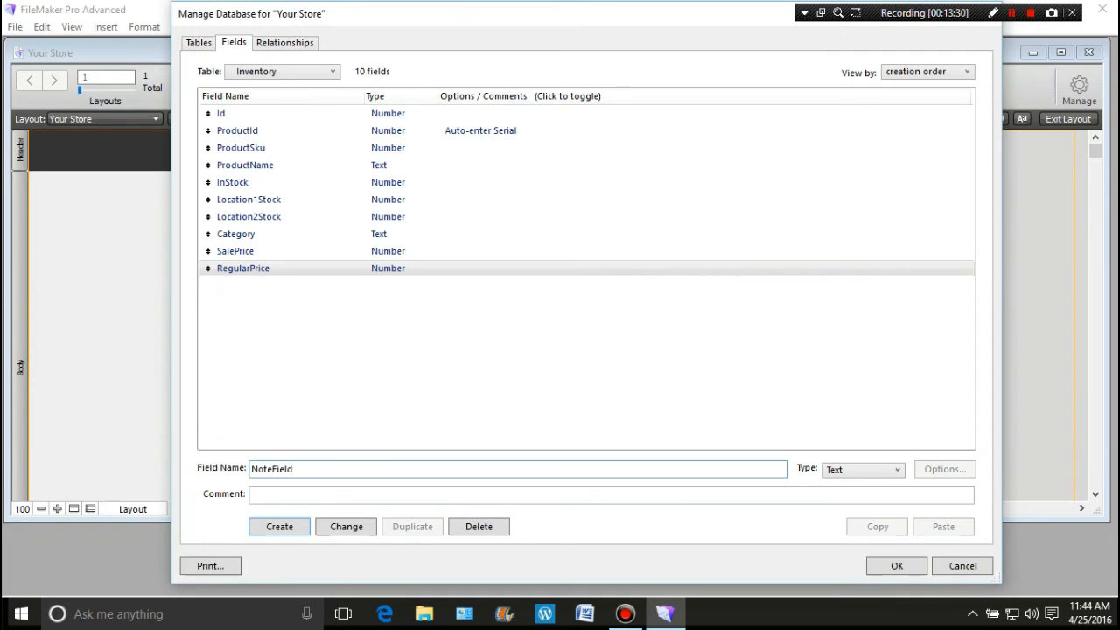
key("Return")
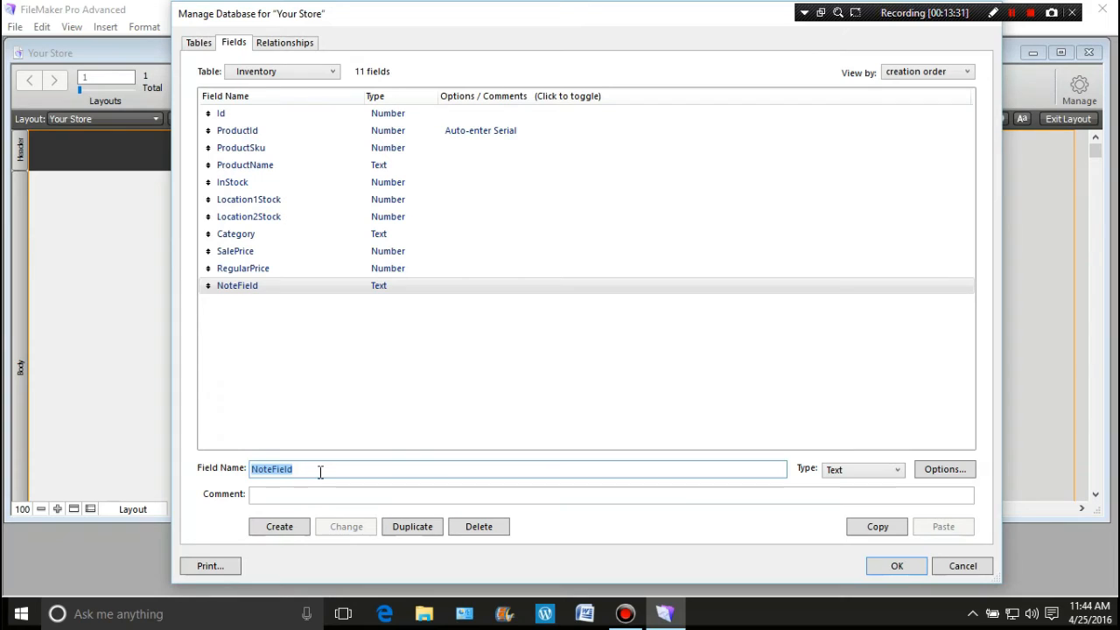
Add two number fields named Minimum and Minimum2 to the Inventory table.
type("Minimum")
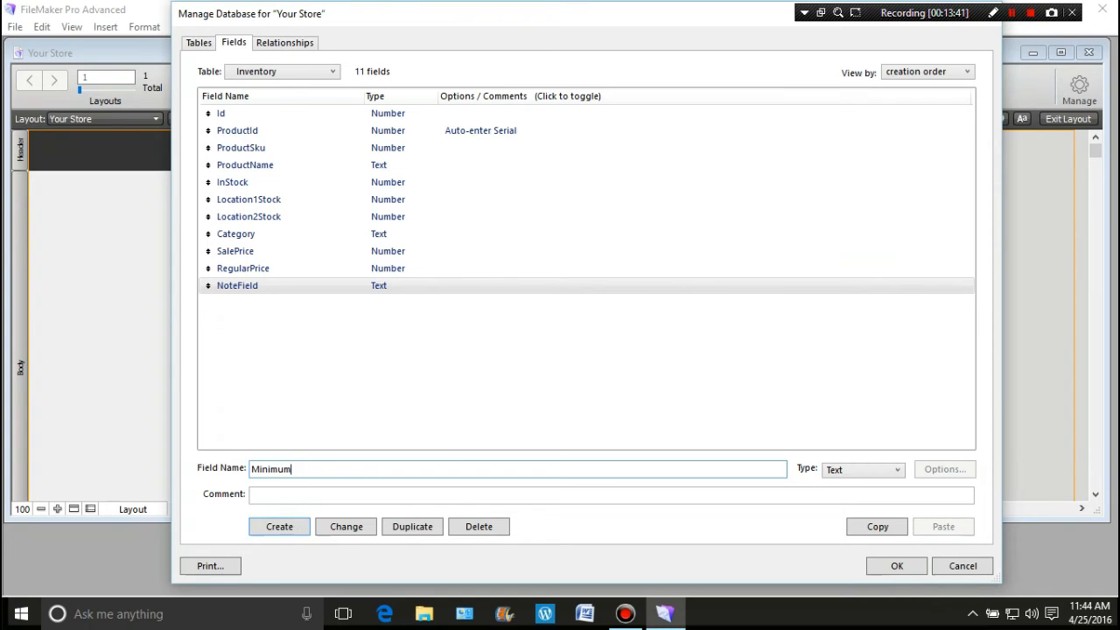
key("ctrl+n")
key("Return")
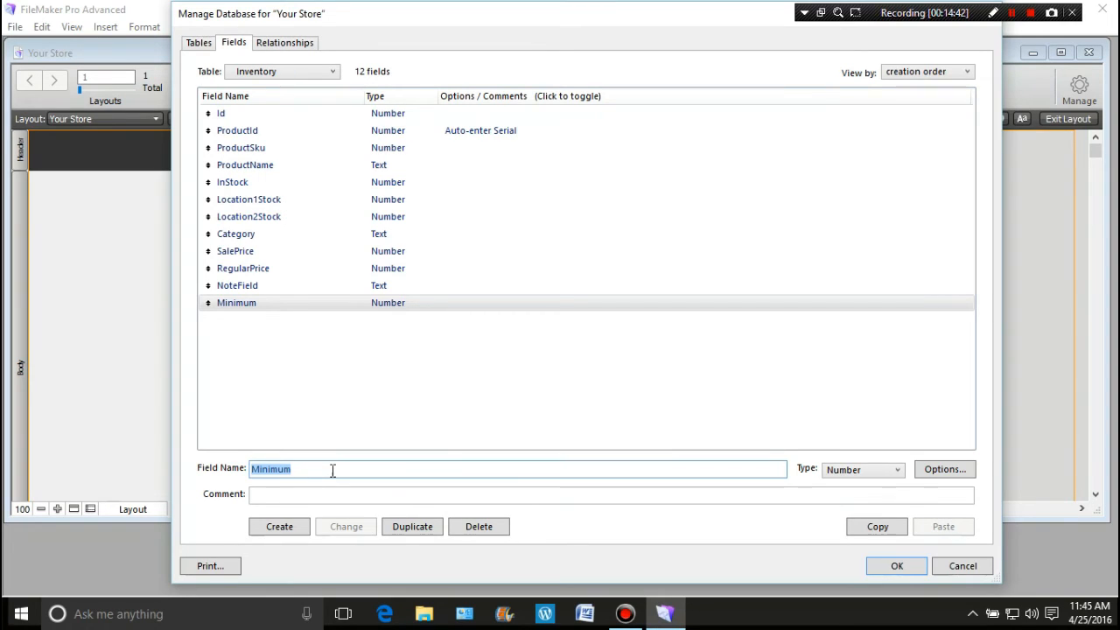
left_click(266, 307)
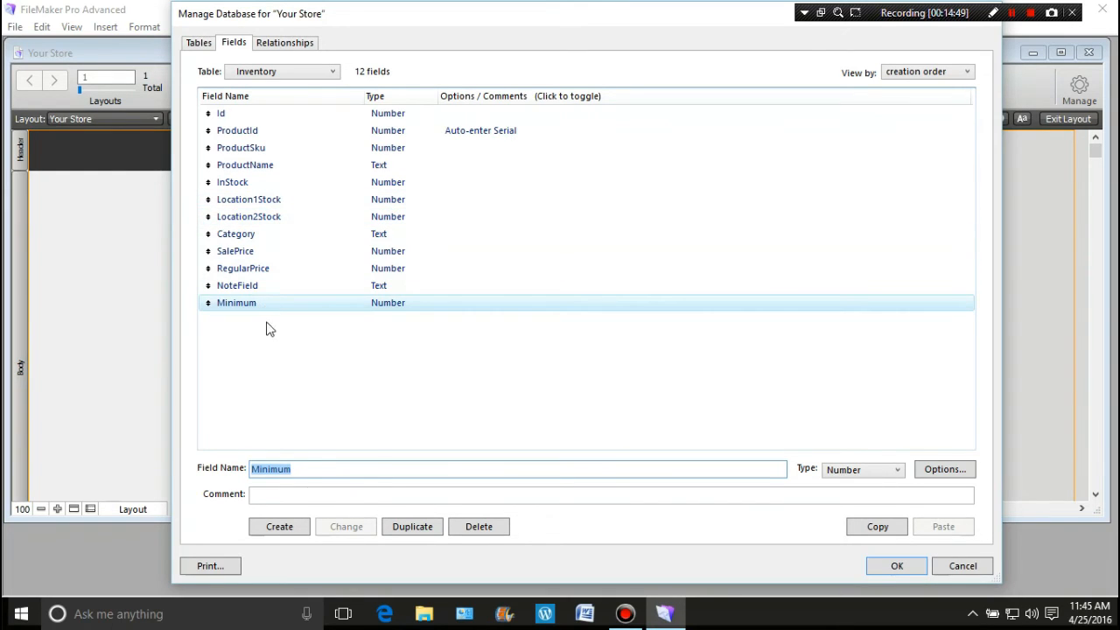
left_click(304, 469)
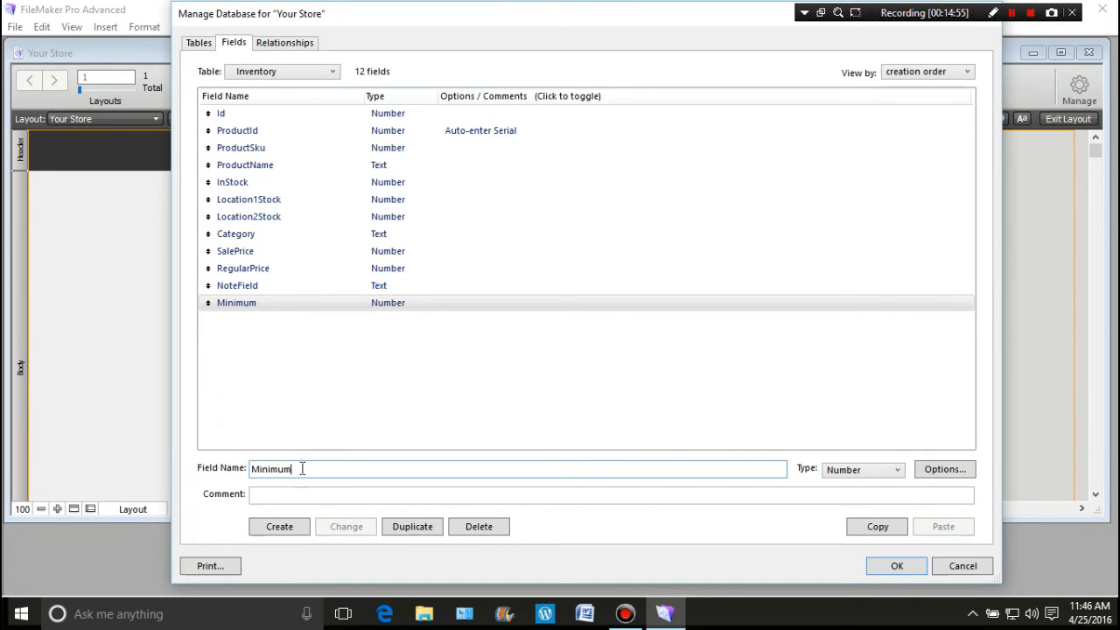
type("2")
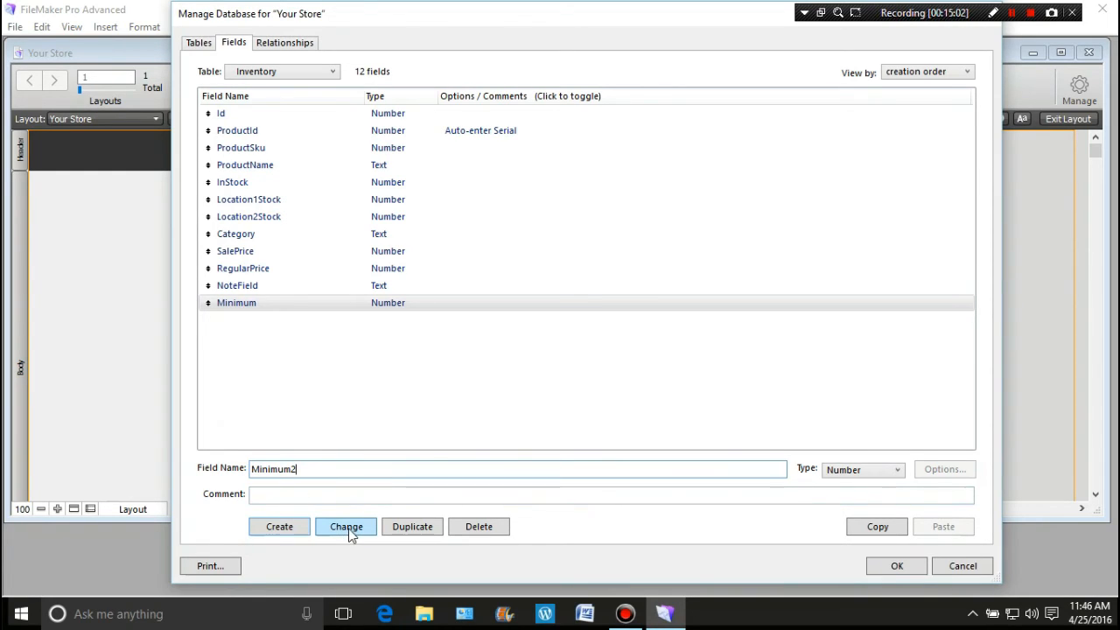
left_click(280, 527)
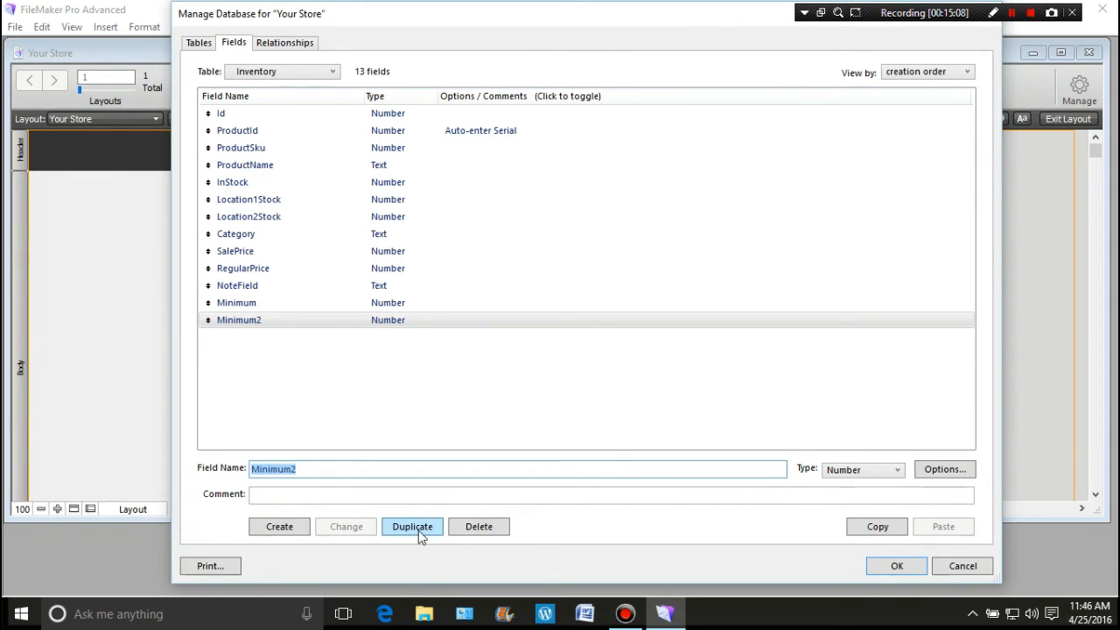
Add a text field named NoteField2 to the Inventory table, based on the existing NoteField.
left_click(263, 302)
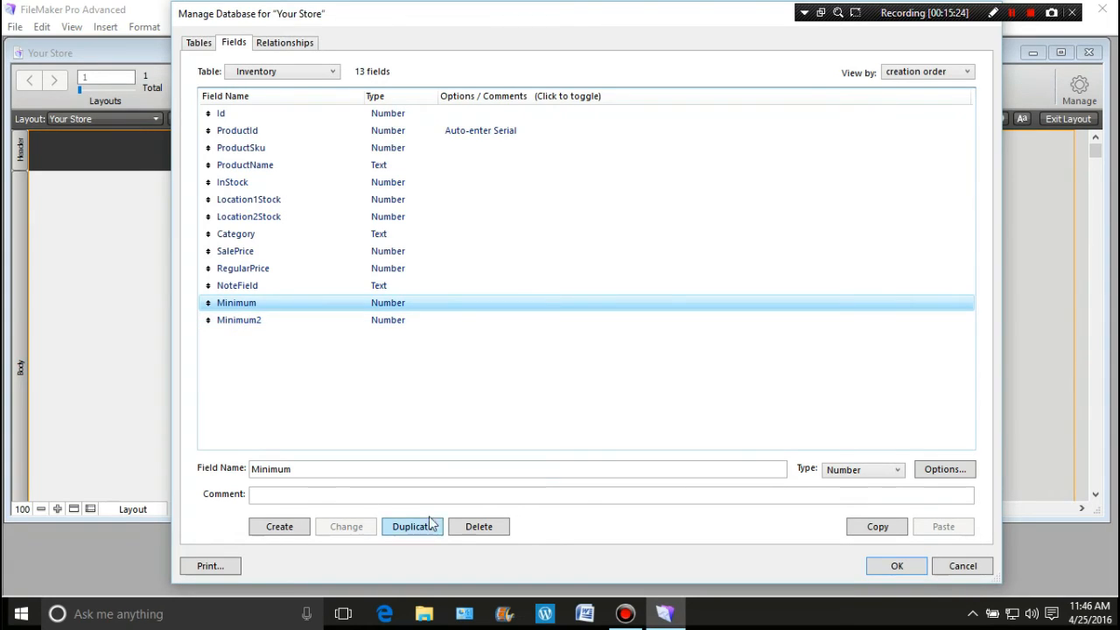
left_click(245, 285)
left_click(283, 361)
left_click(248, 283)
left_click(300, 468)
type("2")
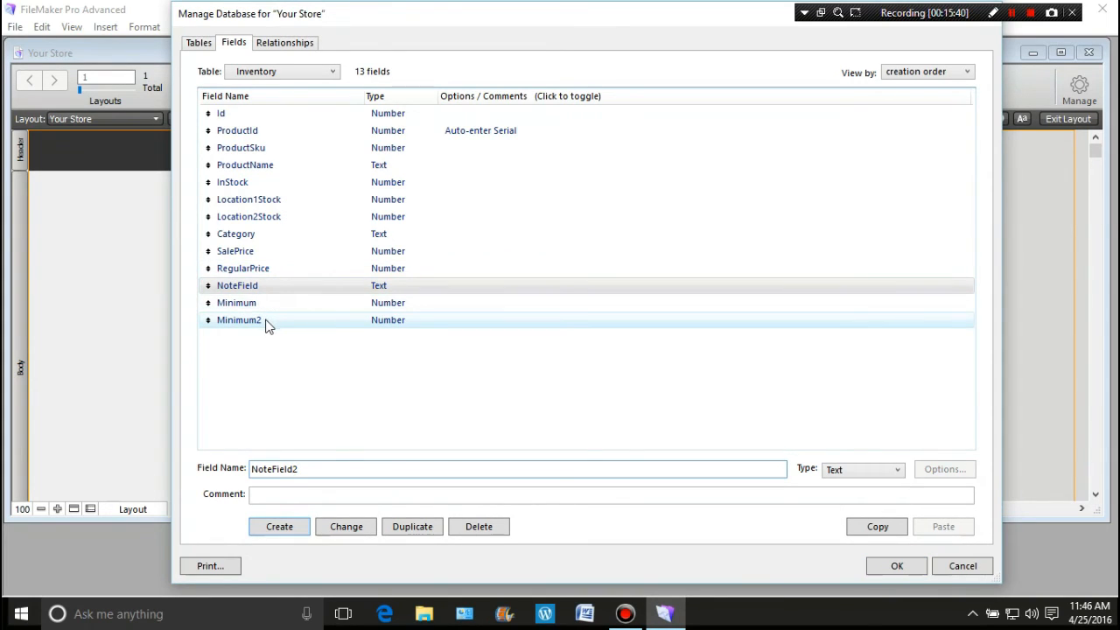
left_click(300, 533)
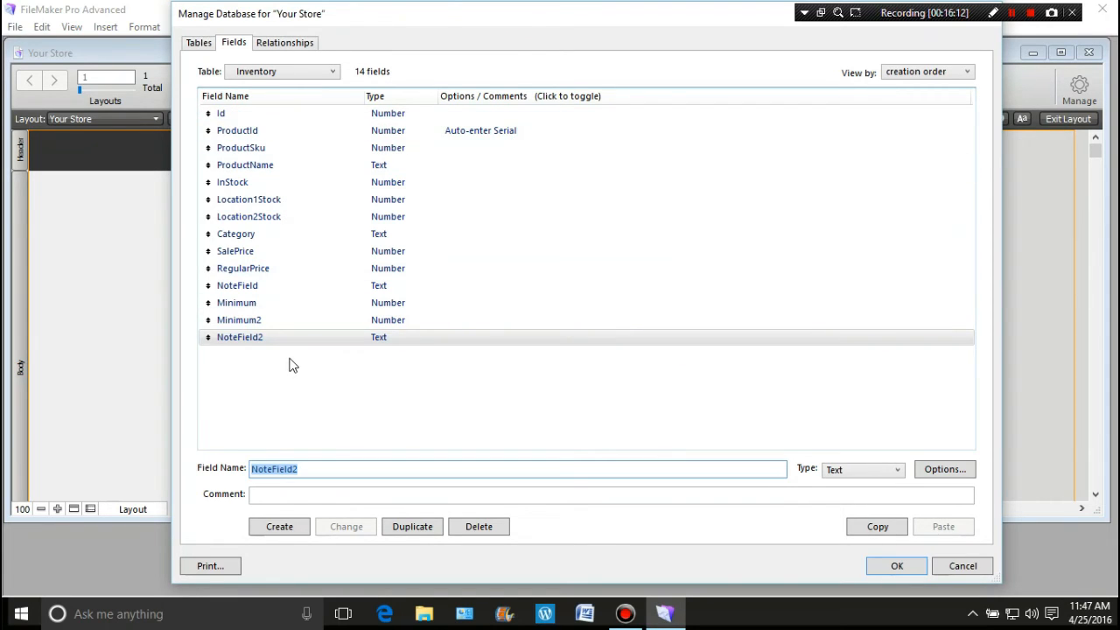
Add two number fields named Location1Change and Location2Change to the Inventory table.
left_click(325, 468)
double_click(261, 469)
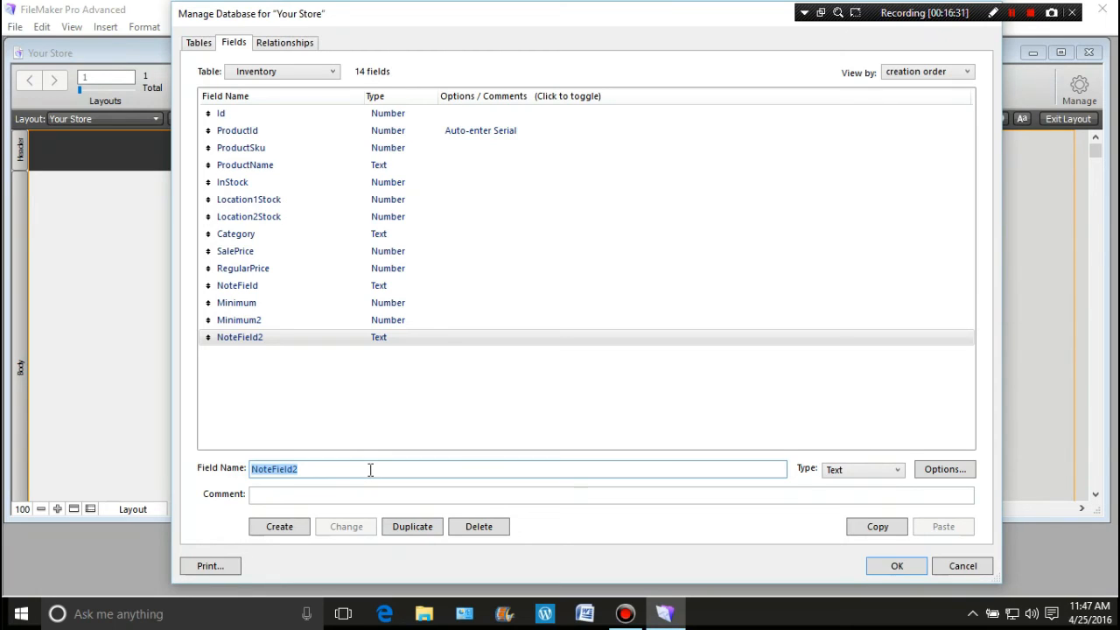
type("L")
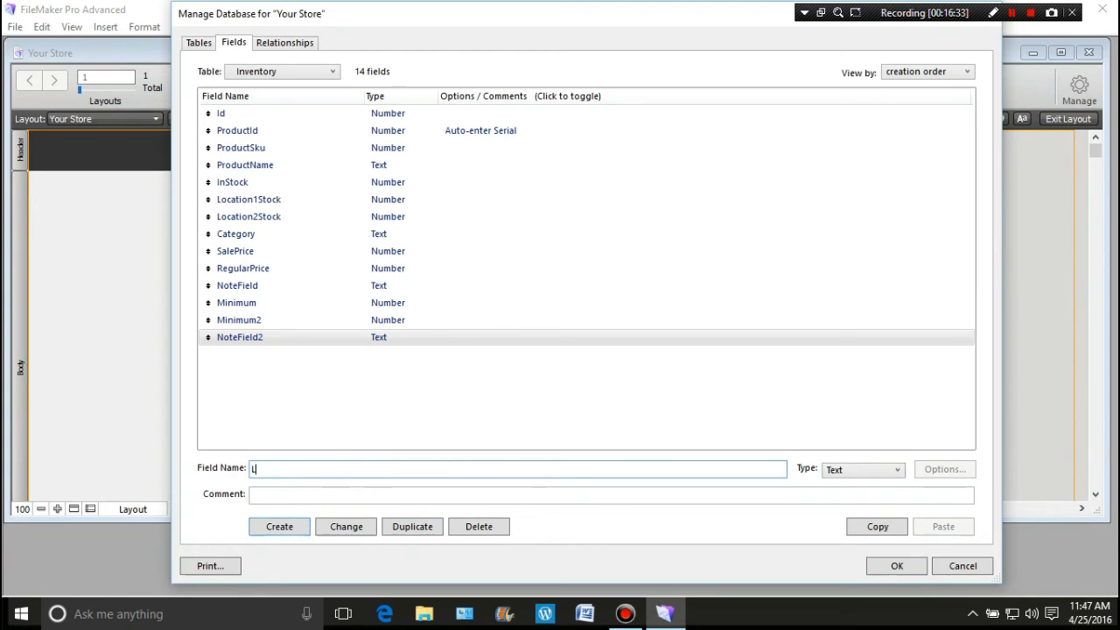
type("ocation1Change")
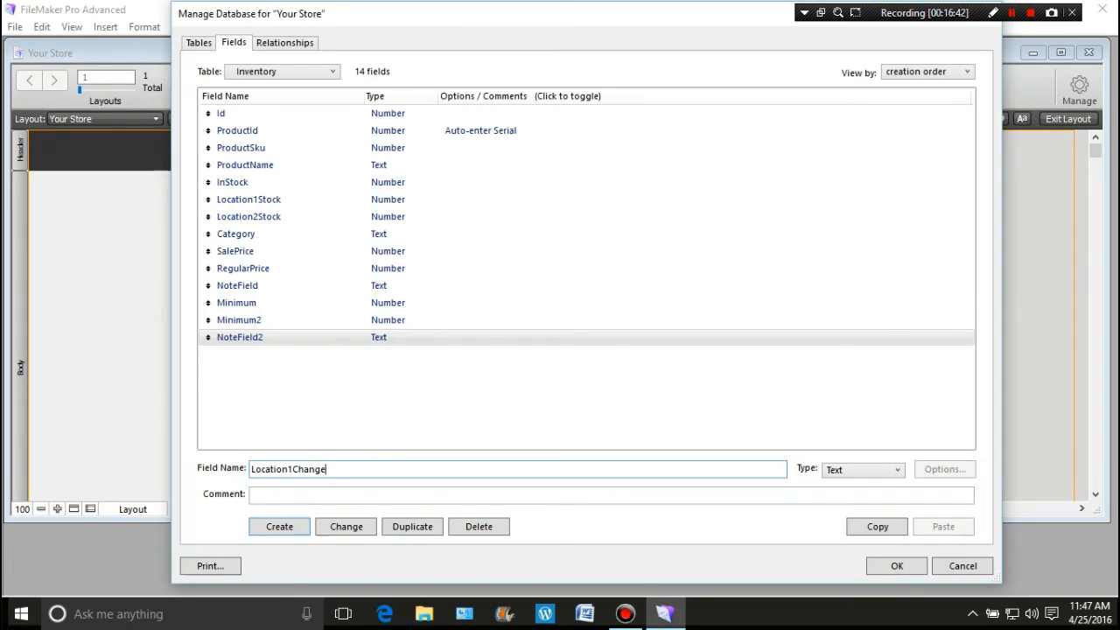
key("ctrl+n")
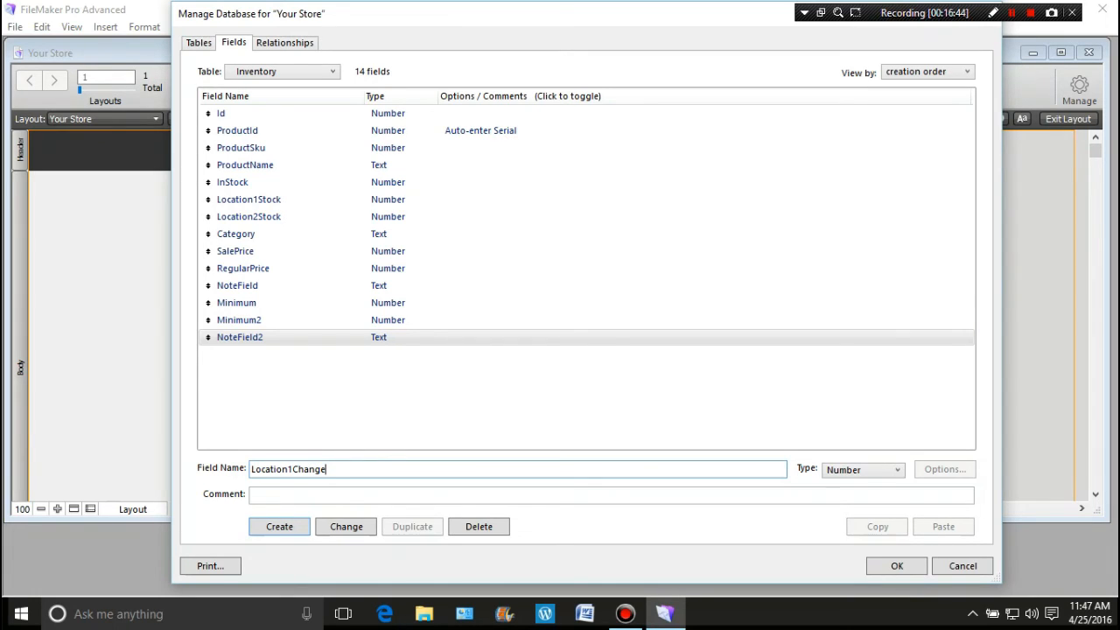
key("Return")
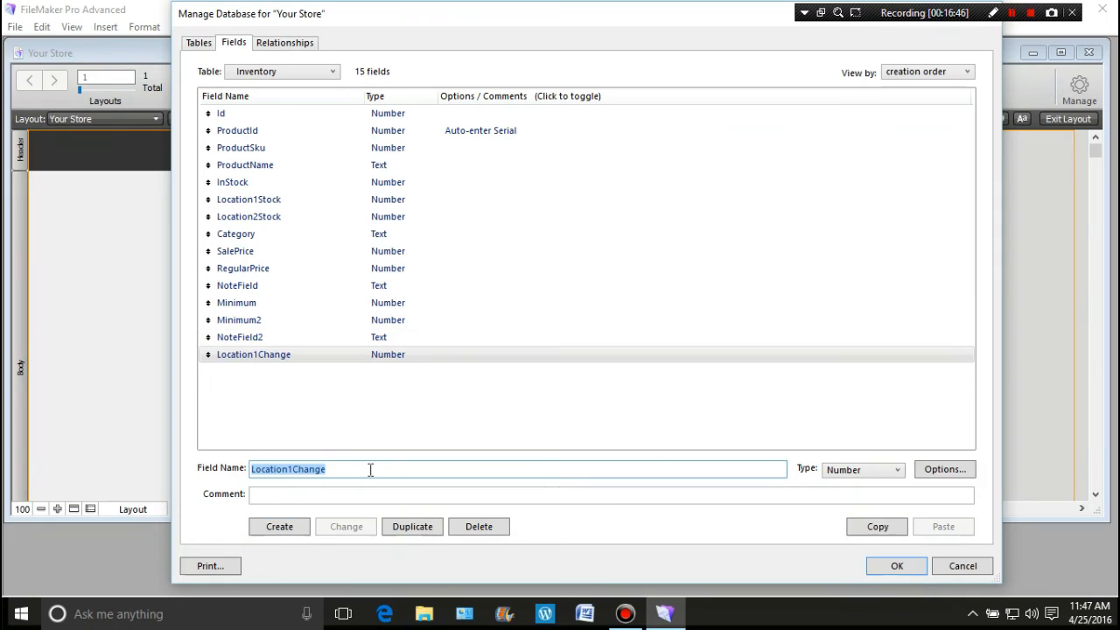
type("Location")
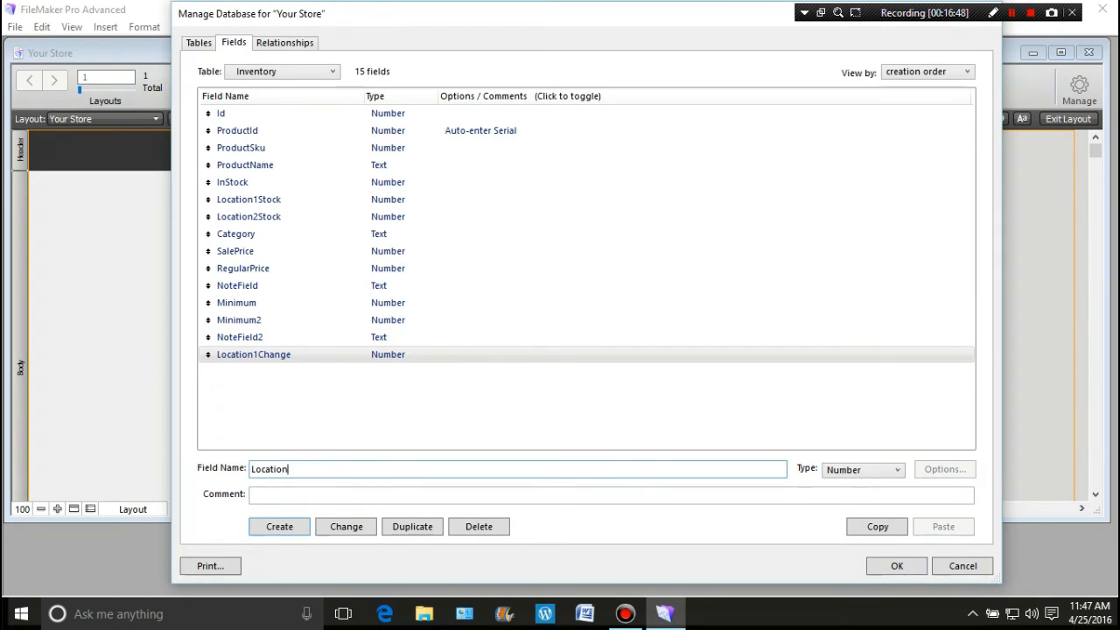
type("2Change")
key("Return")
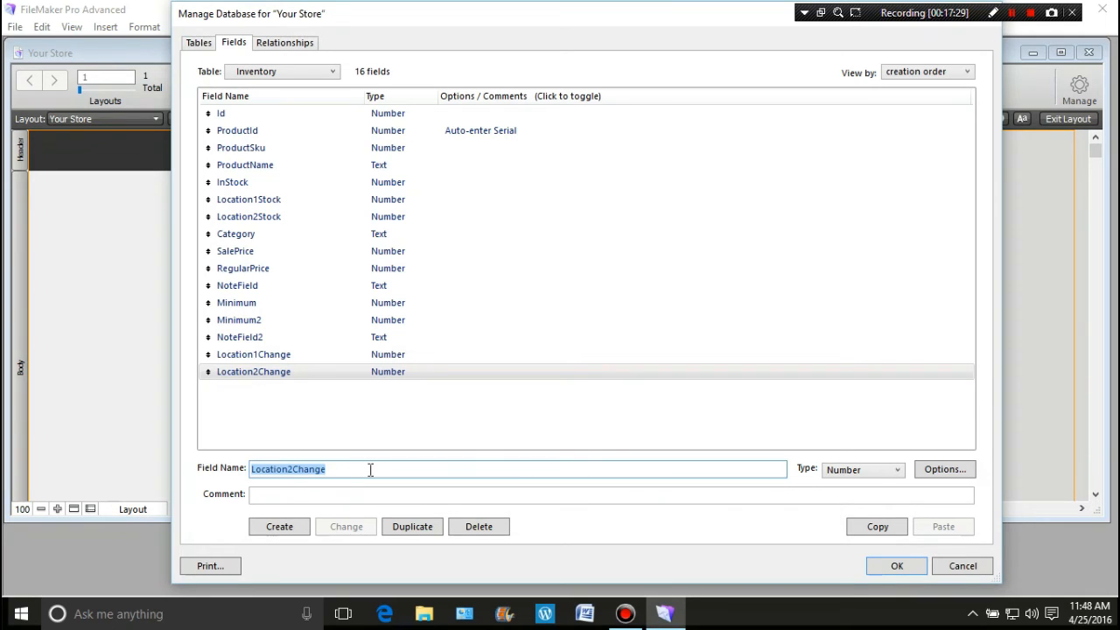
type("Rgula")
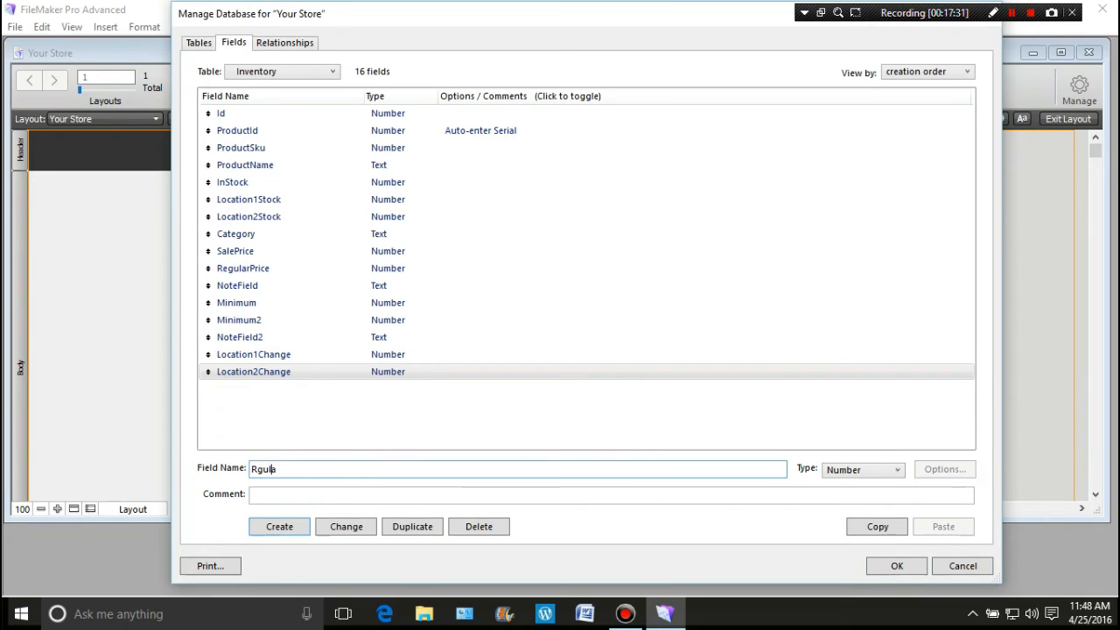
type("rPriceChange")
key("BackSpace")
key("BackSpace")
key("BackSpace")
key("BackSpace")
key("BackSpace")
key("BackSpace")
key("BackSpace")
key("BackSpace")
key("BackSpace")
key("BackSpace")
key("BackSpace")
key("BackSpace")
key("BackSpace")
key("BackSpace")
key("BackSpace")
key("BackSpace")
key("BackSpace")
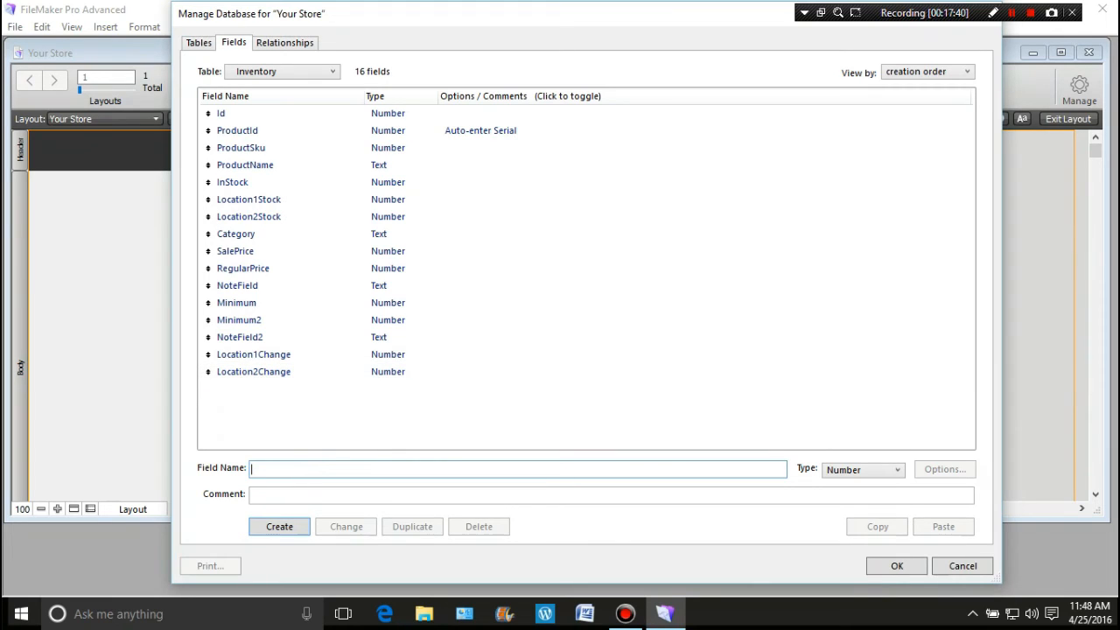
Add a field named ChangeRegularPrice of type Number to the Inventory table.
type("C")
type("hangeRegu")
type("larPir")
type("rice")
key("Return")
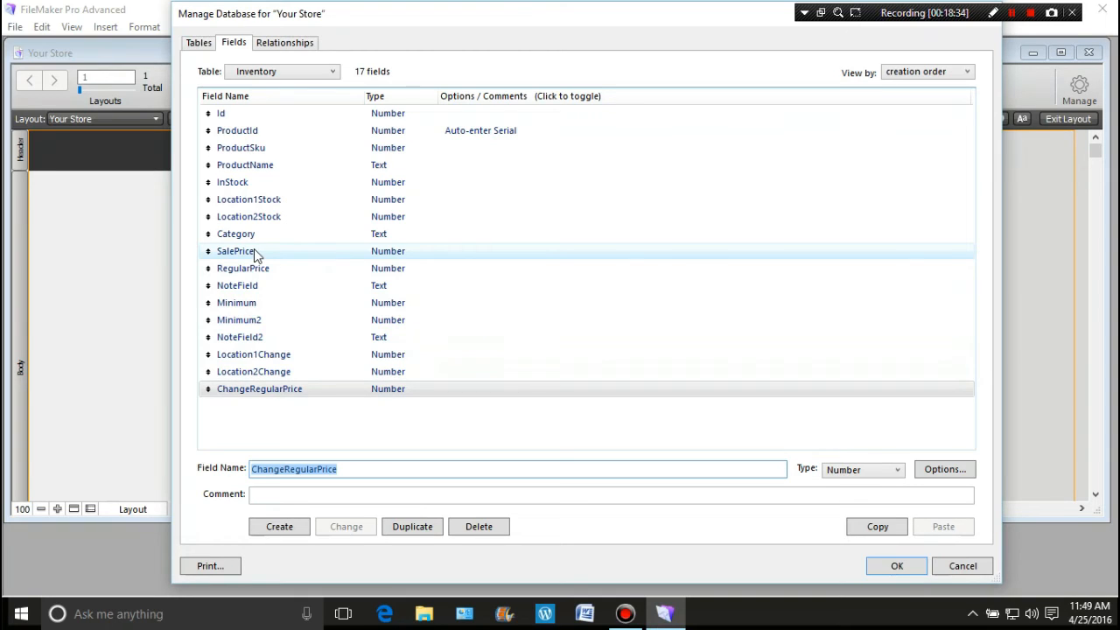
Add a field named ChangeSalePrice of type Number to the Inventory table.
left_click(294, 410)
left_click(347, 465)
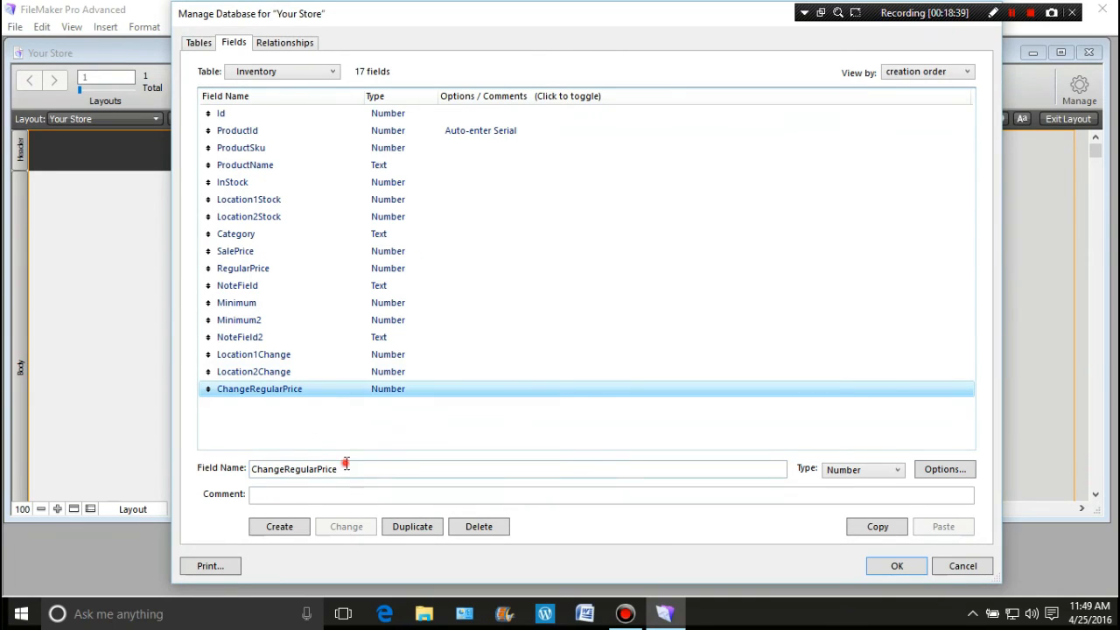
type("S")
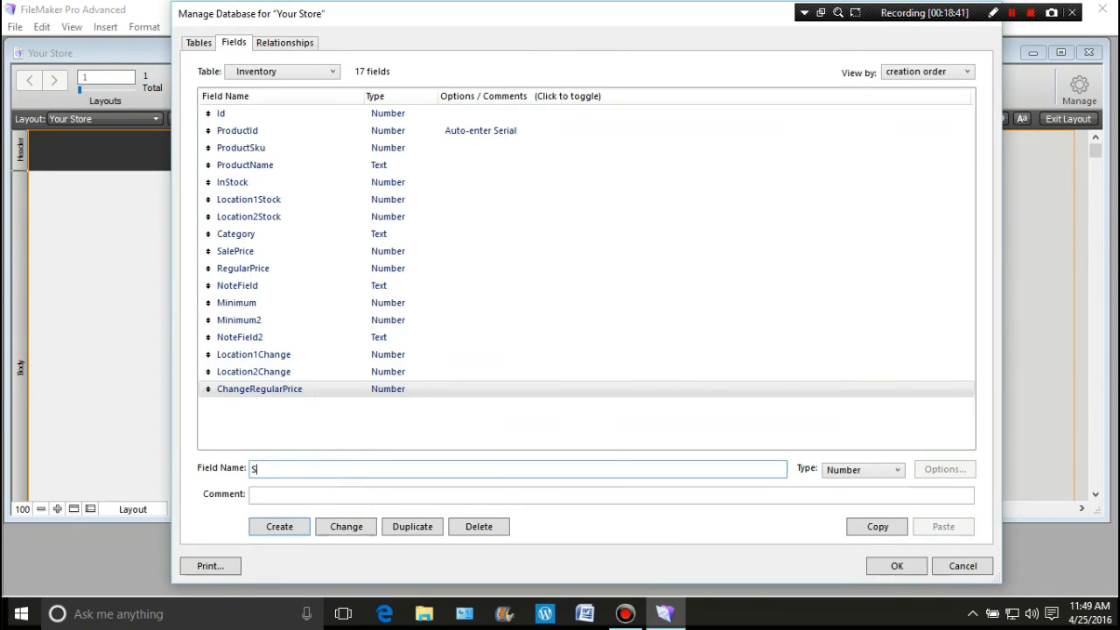
key("BackSpace")
type("Chang")
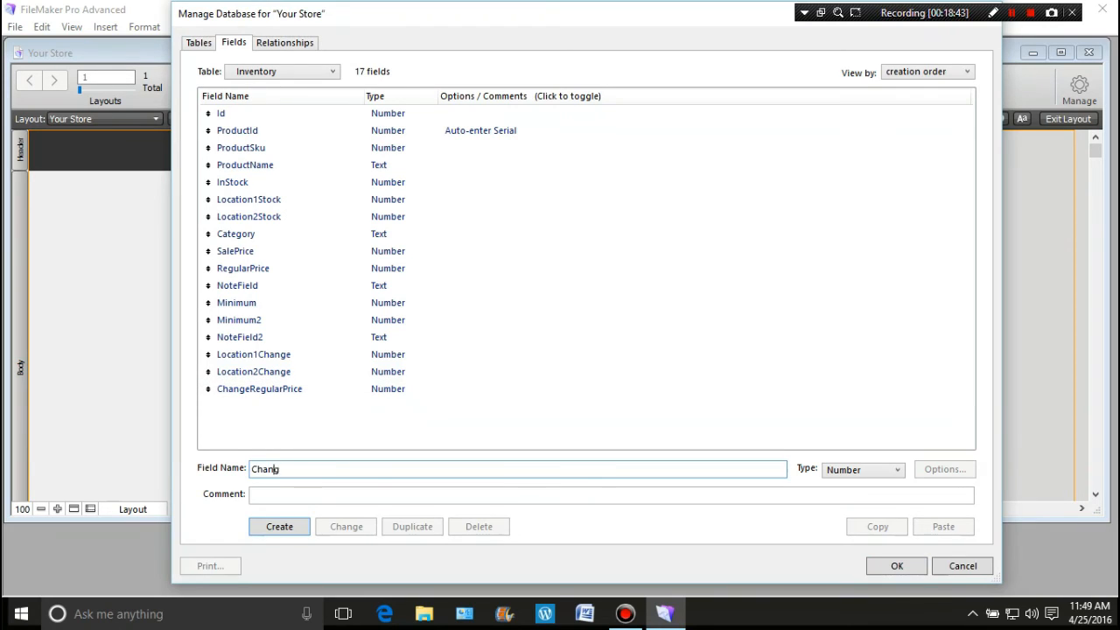
type("eSalePrice")
left_click(290, 527)
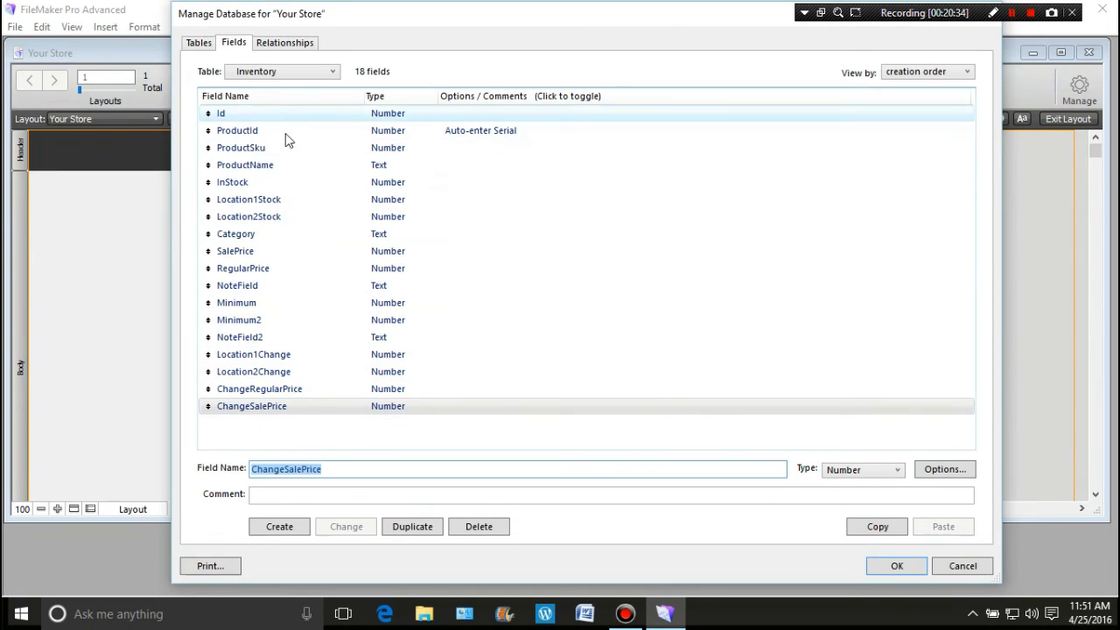
Add a number field named MenuIdFk to the Inventory table as the link to the Menu table.
left_click(308, 427)
left_click(334, 465)
double_click(335, 466)
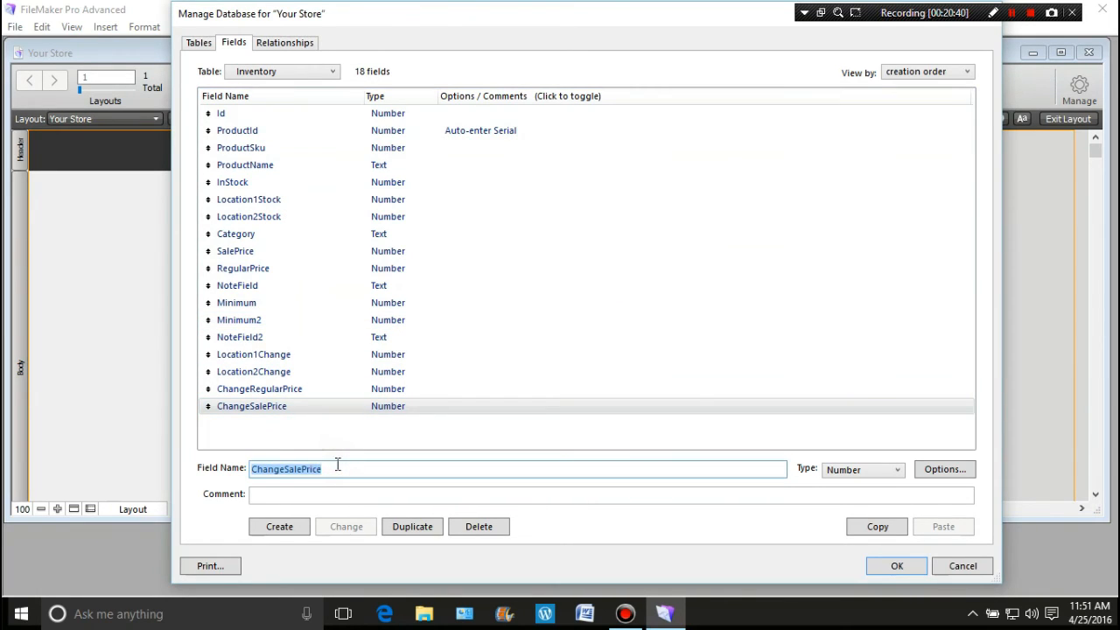
type("MenuI")
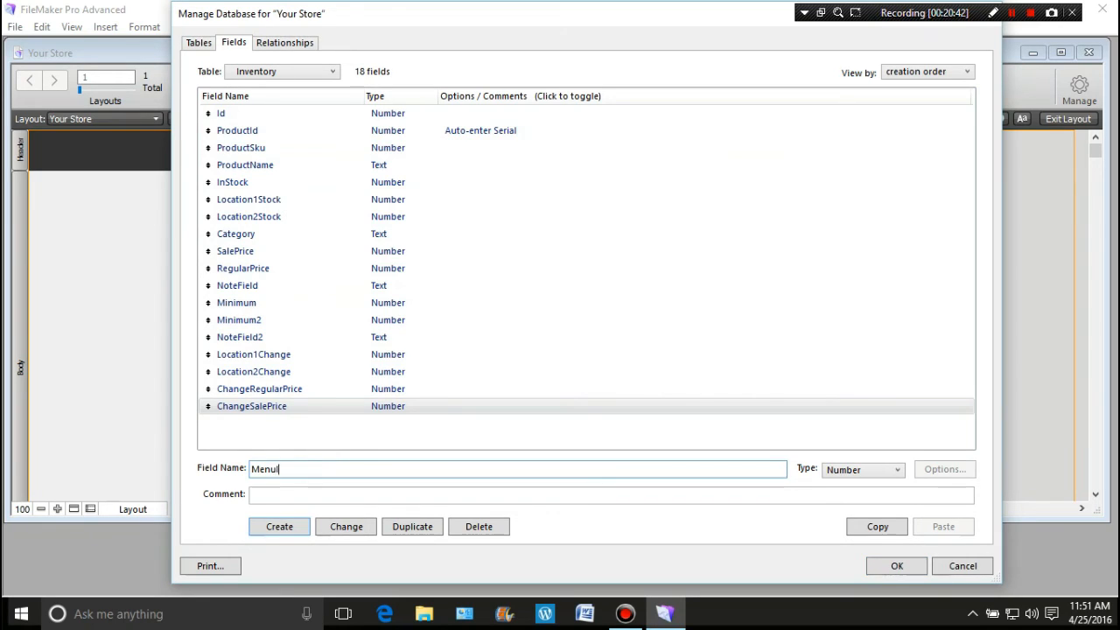
type("dFk")
key("Return")
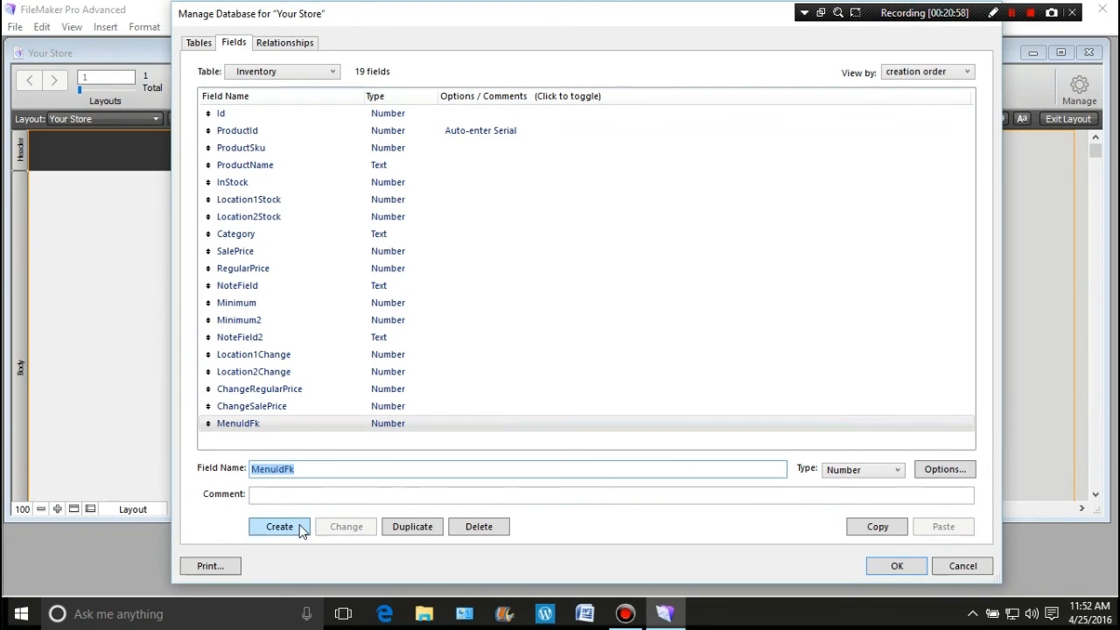
Switch to the BackOffice table and add a number field named Id.
left_click(333, 71)
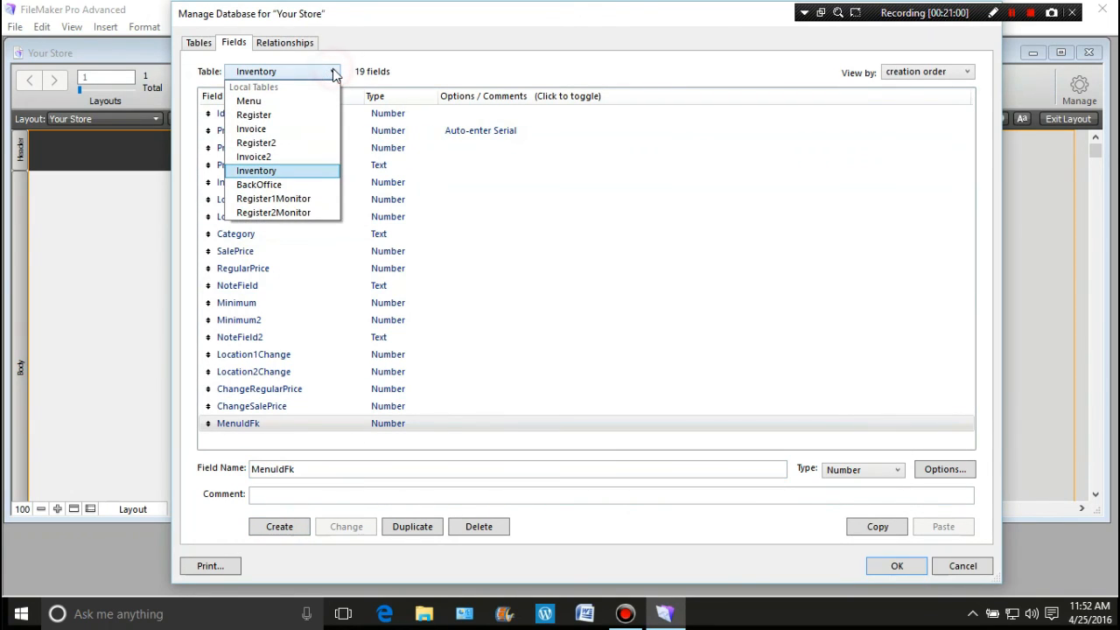
left_click(299, 186)
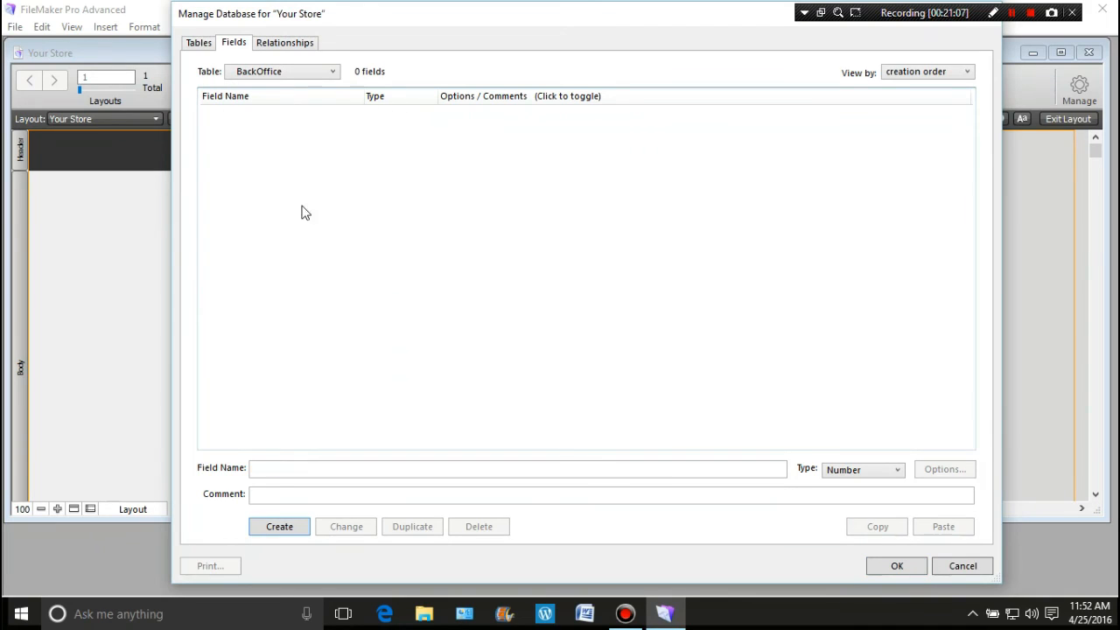
left_click(271, 146)
left_click(267, 466)
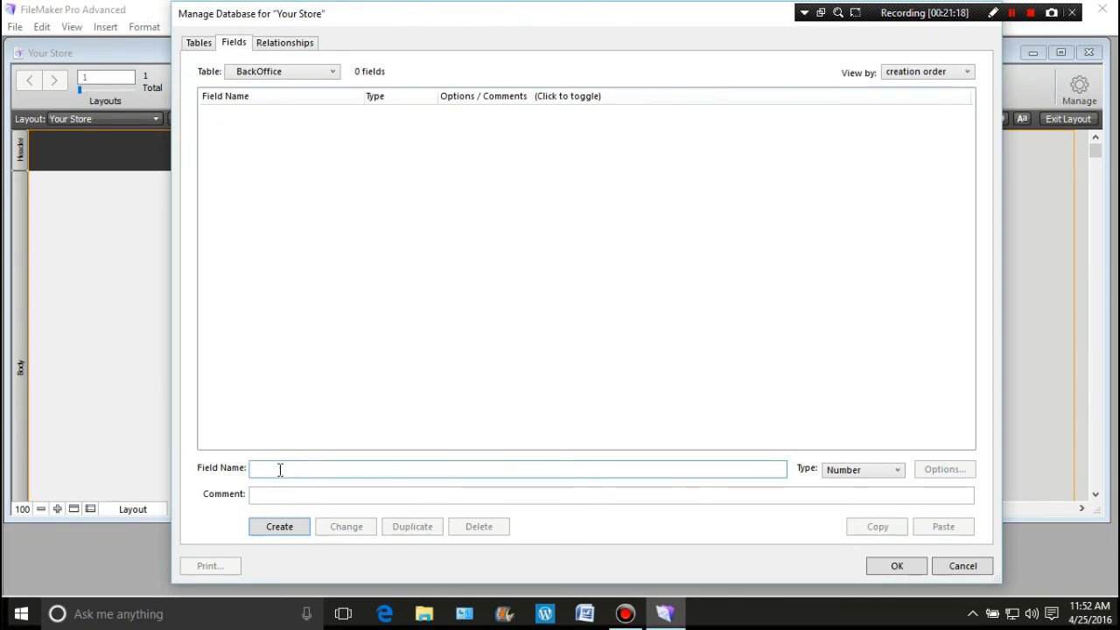
type("Id")
key("Return")
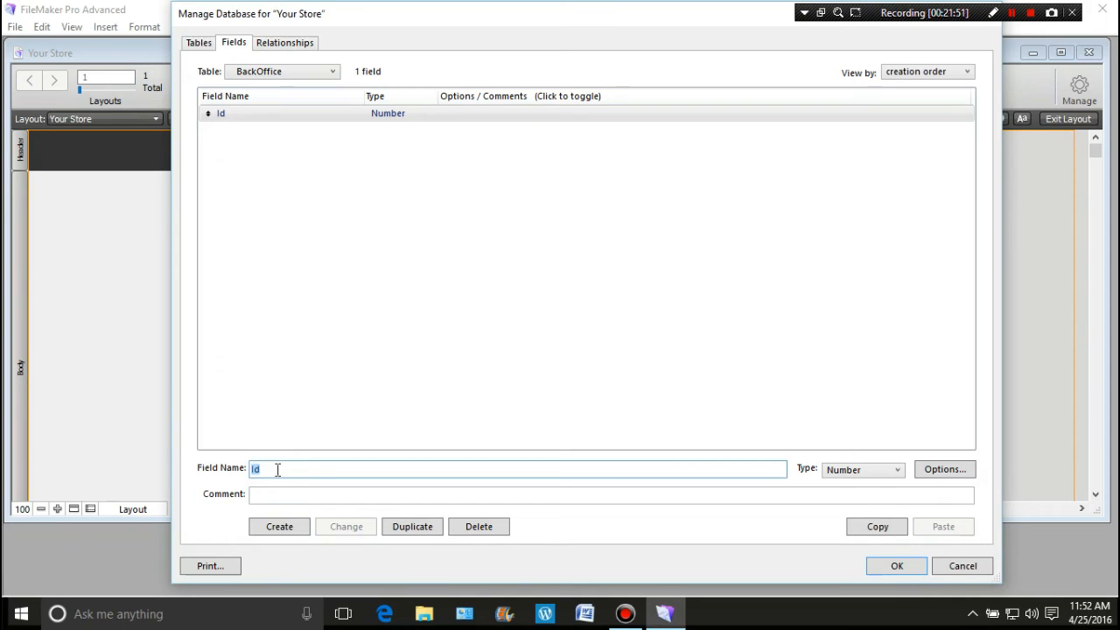
Add a text field named SecurityBox to the BackOffice table.
type("Sec")
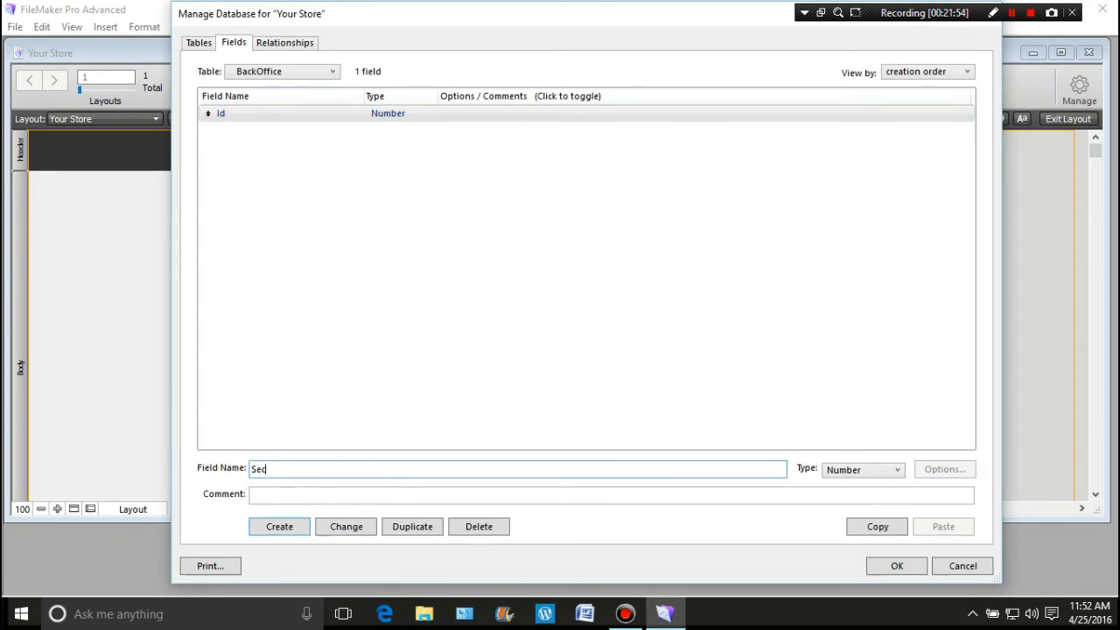
type("urityBox")
key("ctrl+t")
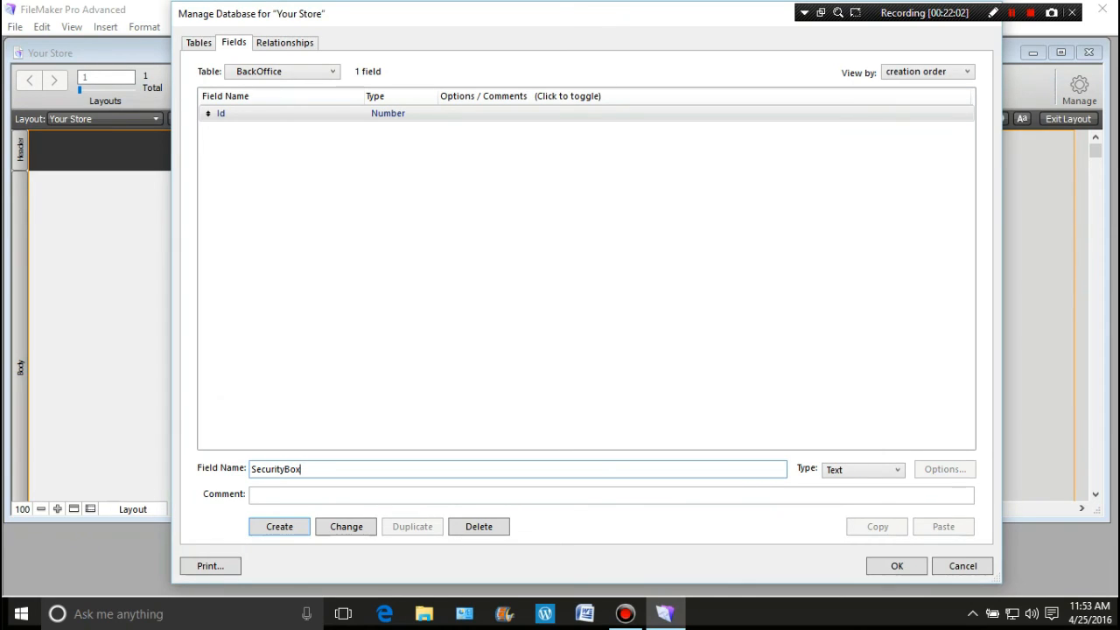
key("Return")
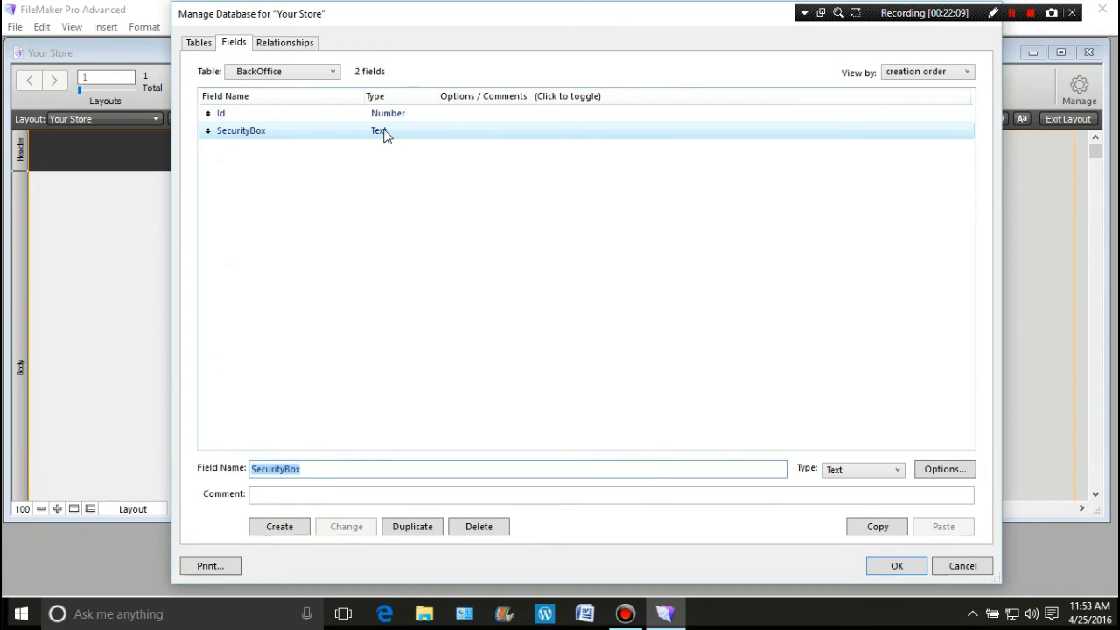
Switch to the Register2 table and add a text field named SecurityBox.
left_click(333, 74)
left_click(305, 105)
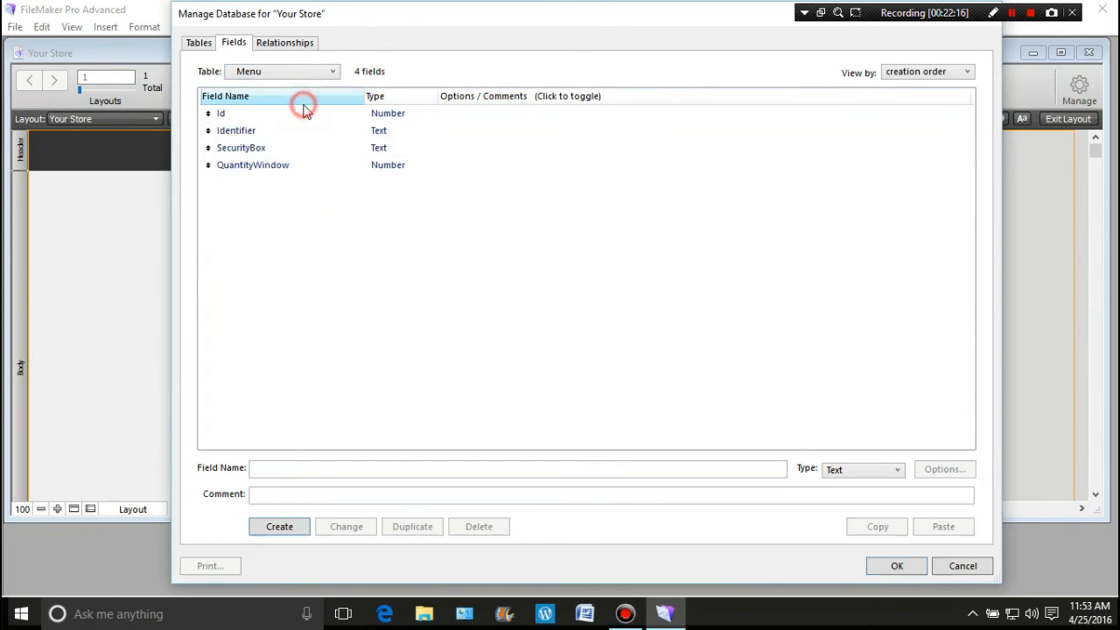
left_click(335, 72)
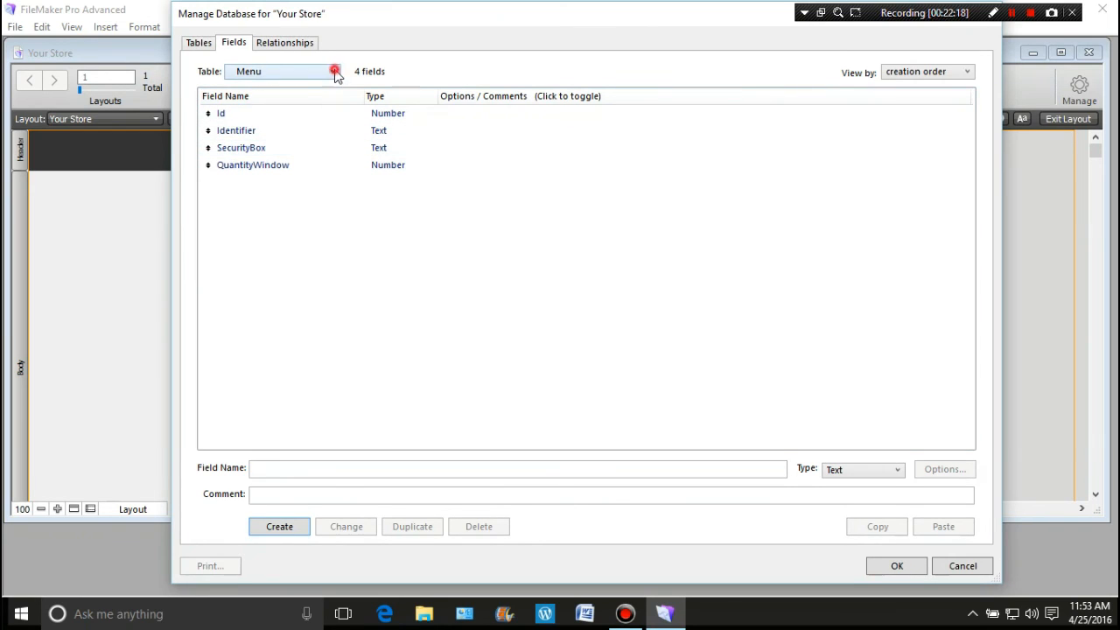
left_click(315, 115)
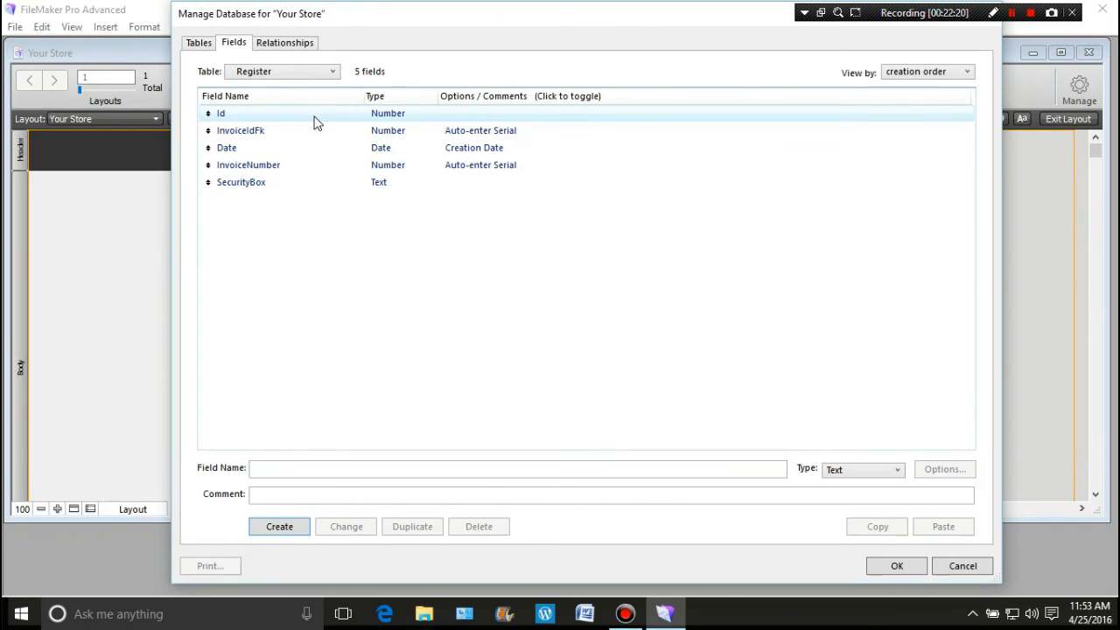
left_click(333, 71)
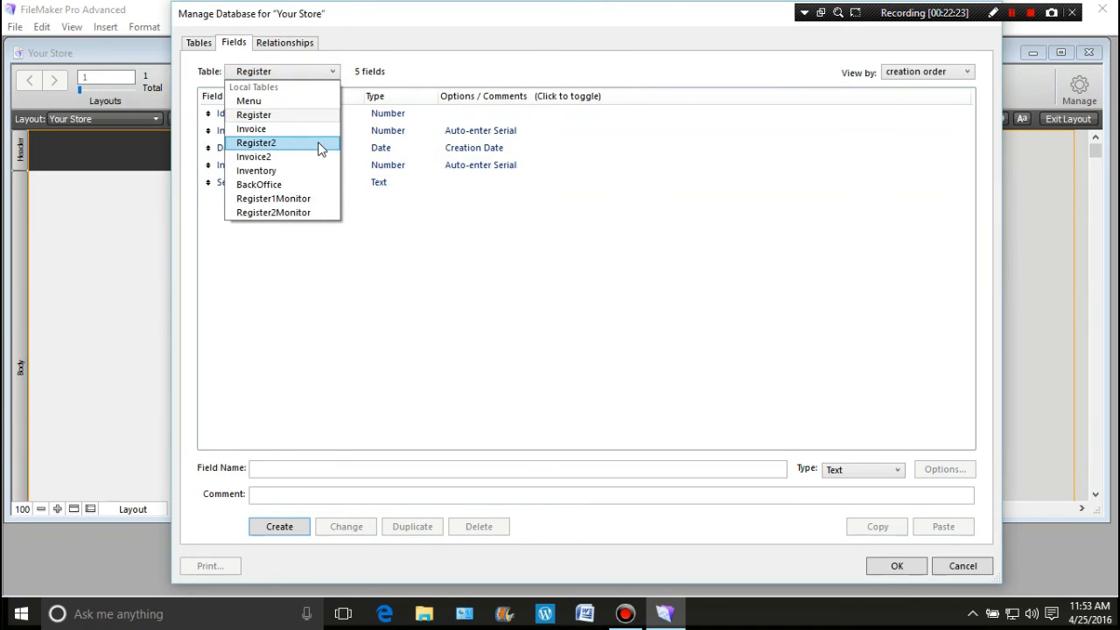
left_click(321, 148)
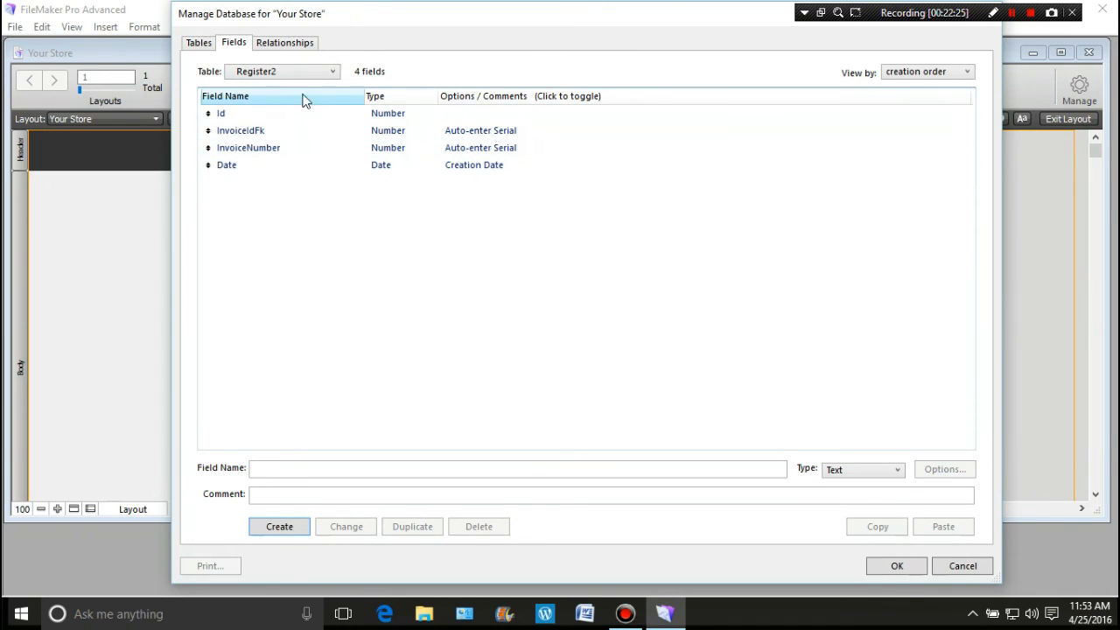
left_click(289, 466)
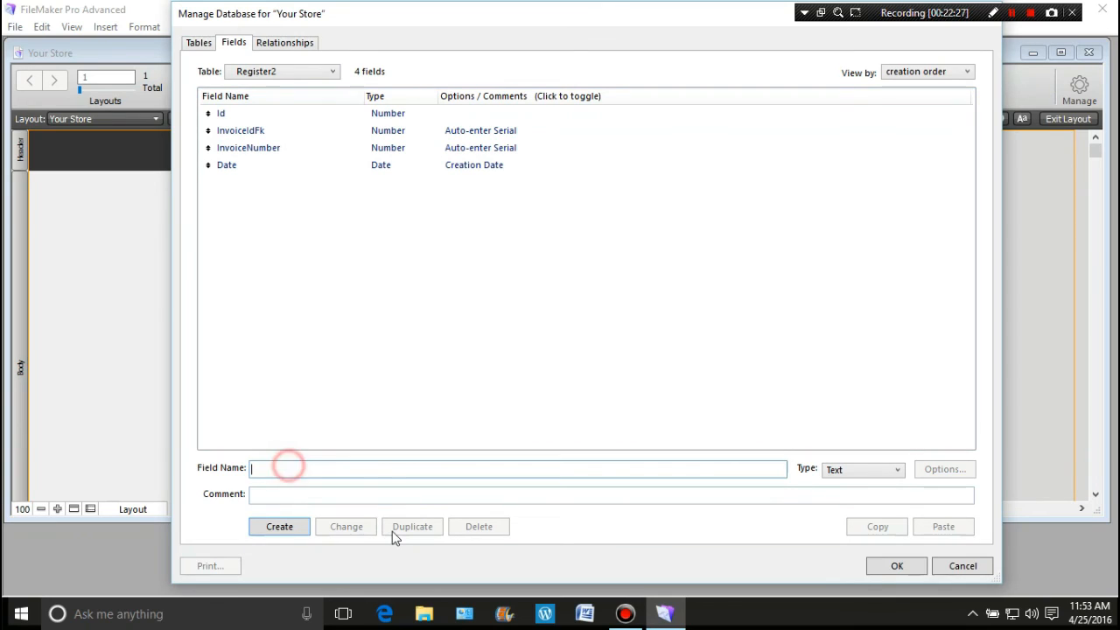
type("SecurityBox")
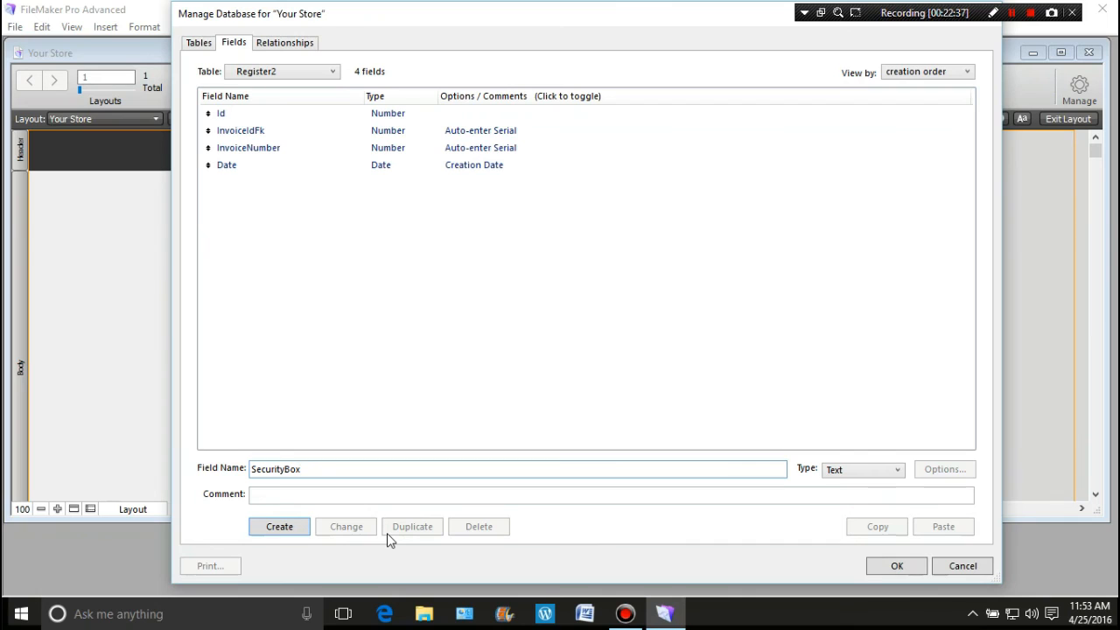
key("Return")
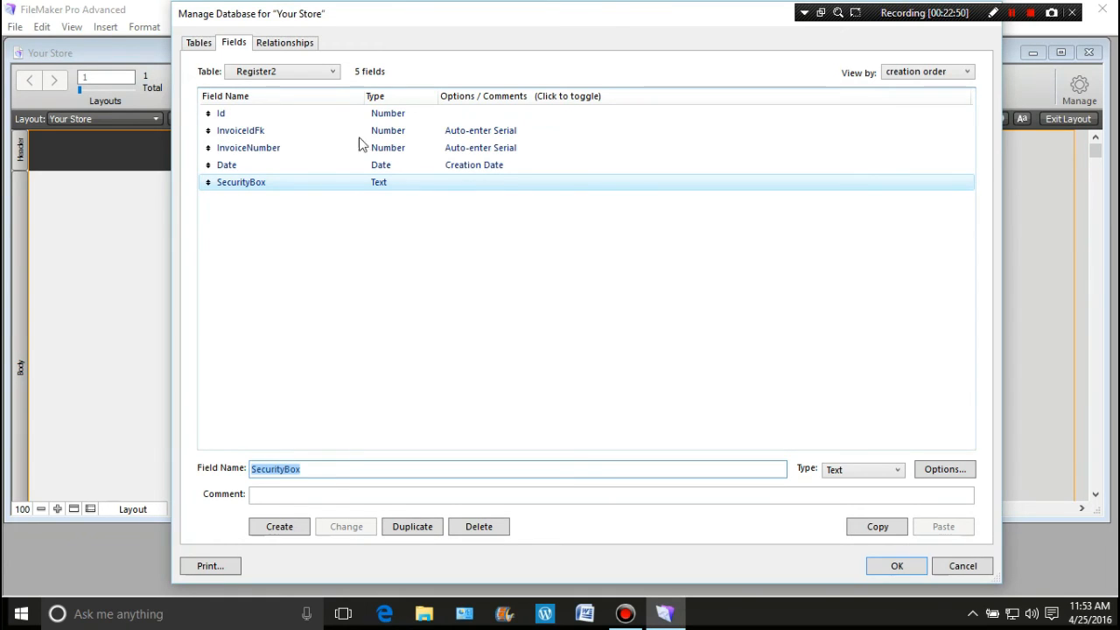
Switch to the Inventory table and add a text field named SecurityBox.
left_click(334, 71)
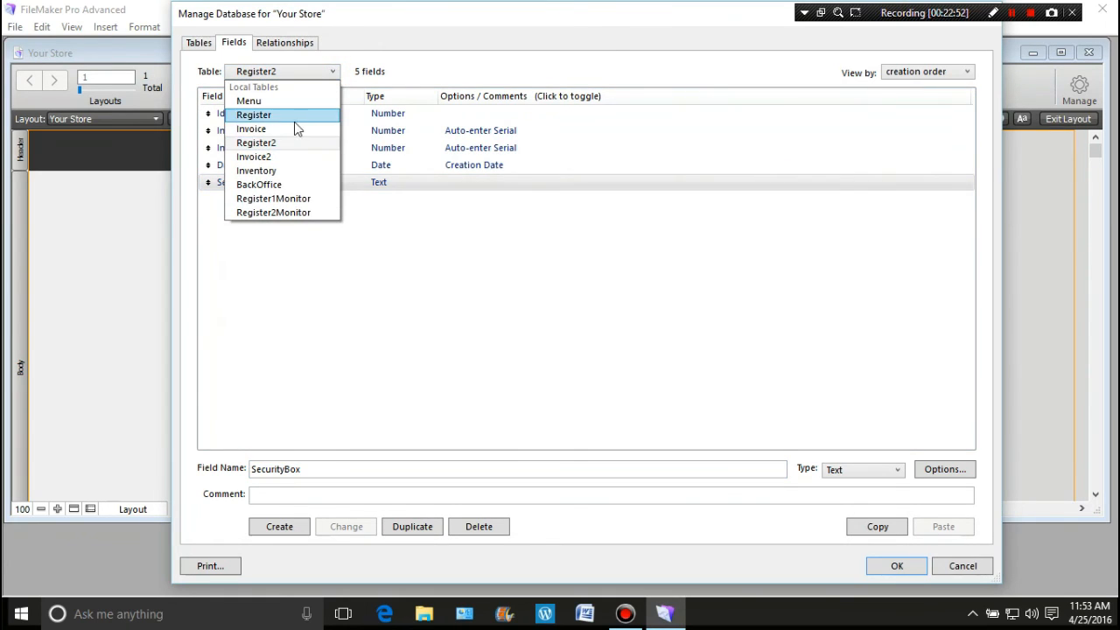
left_click(293, 172)
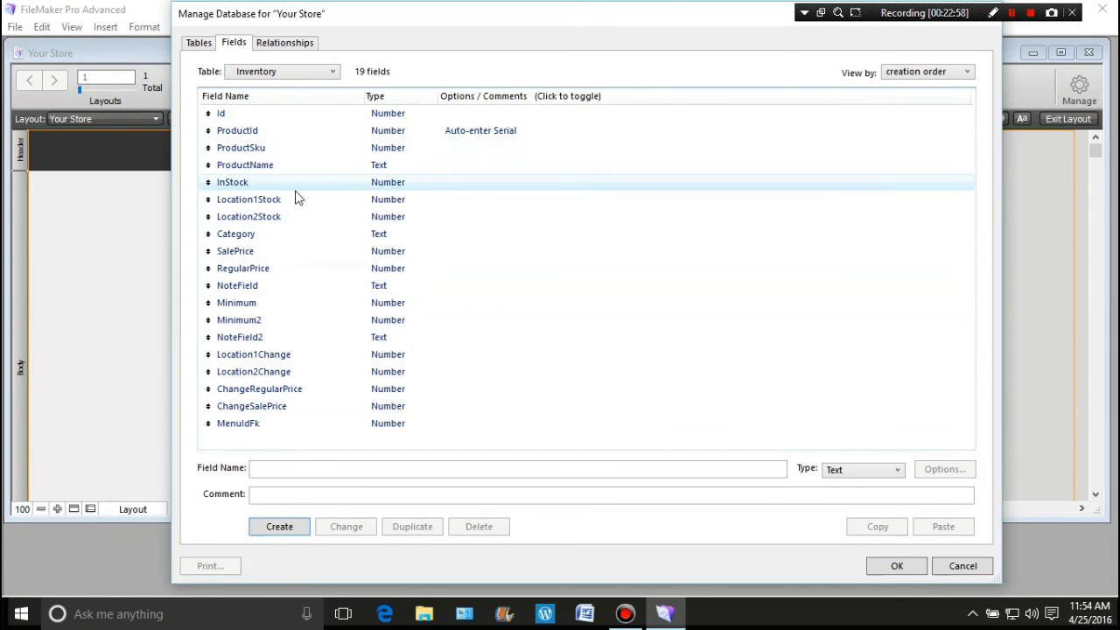
left_click(306, 469)
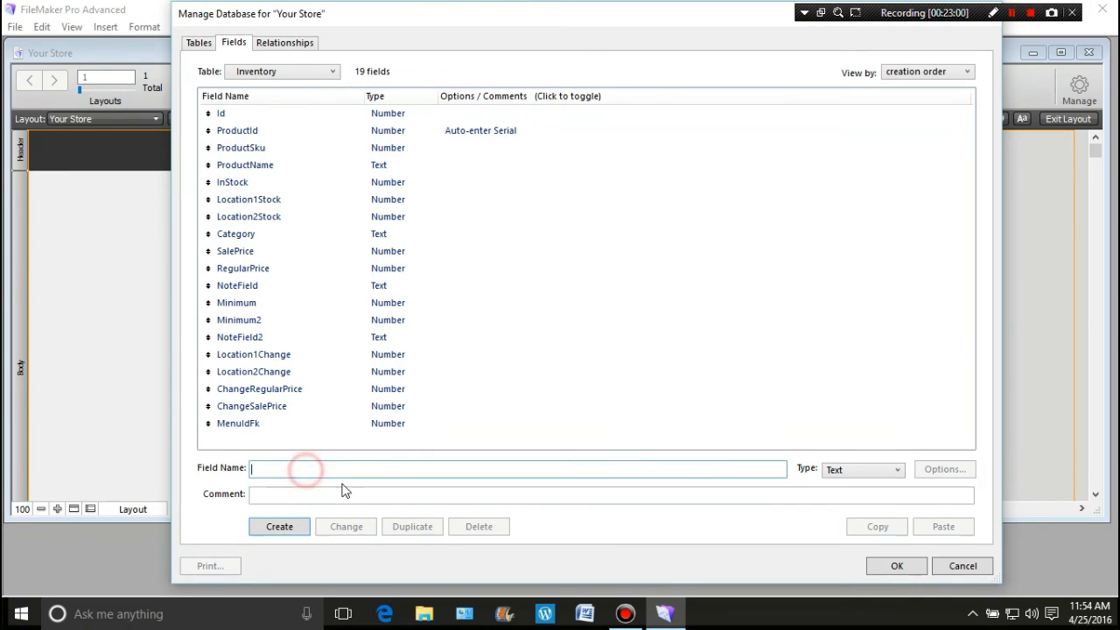
type("Sequ")
type("rityBox")
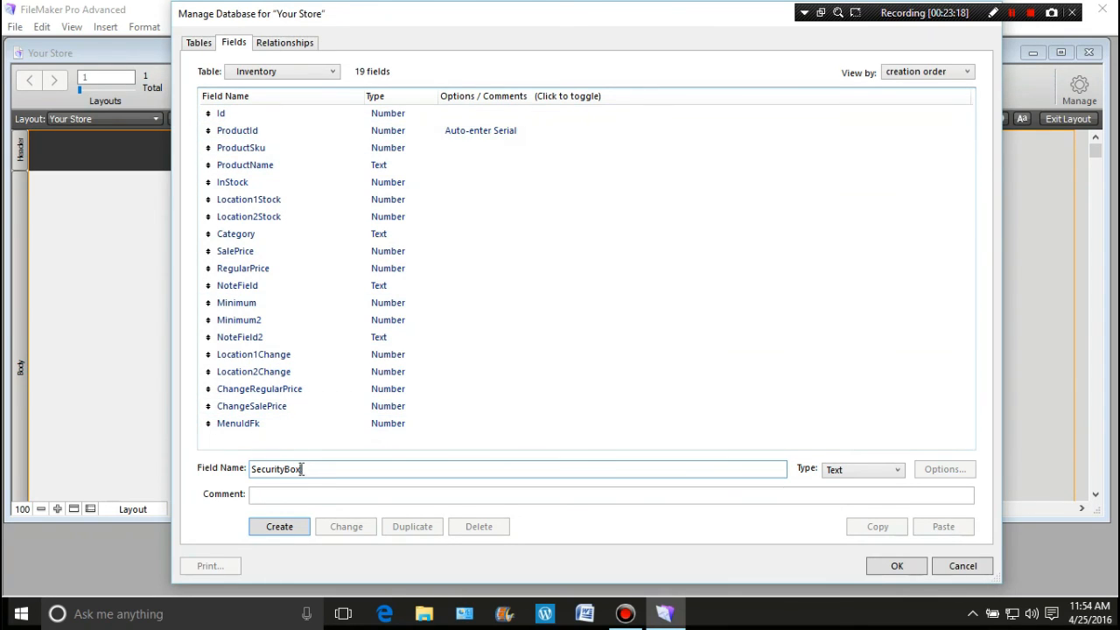
left_click(280, 527)
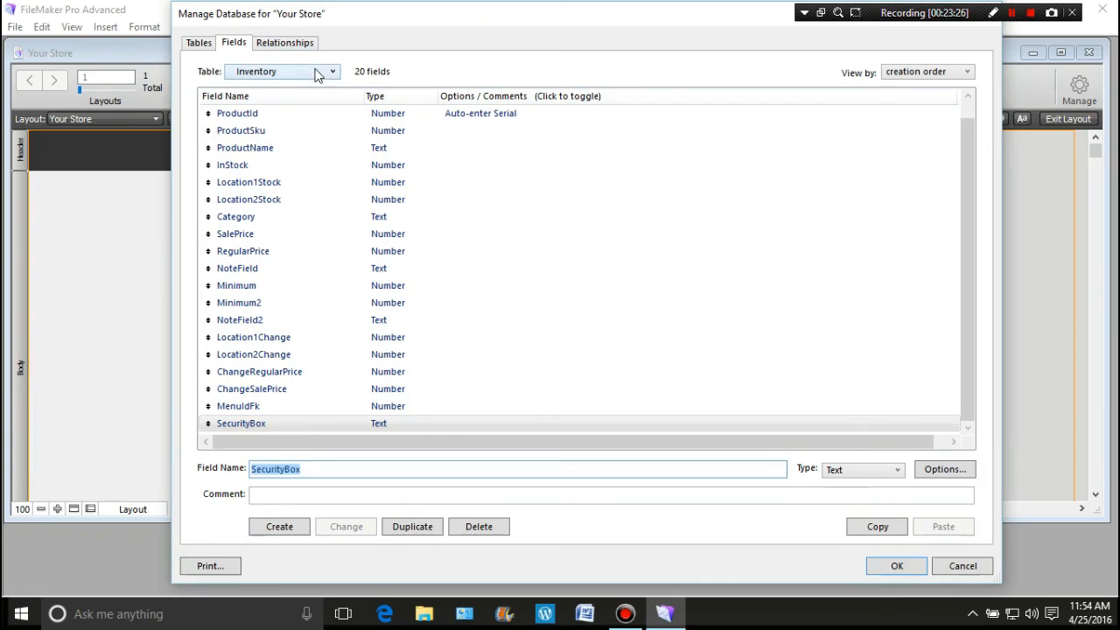
Create a new table named AdminPortal in the database.
left_click(202, 44)
double_click(306, 499)
type("Administrator")
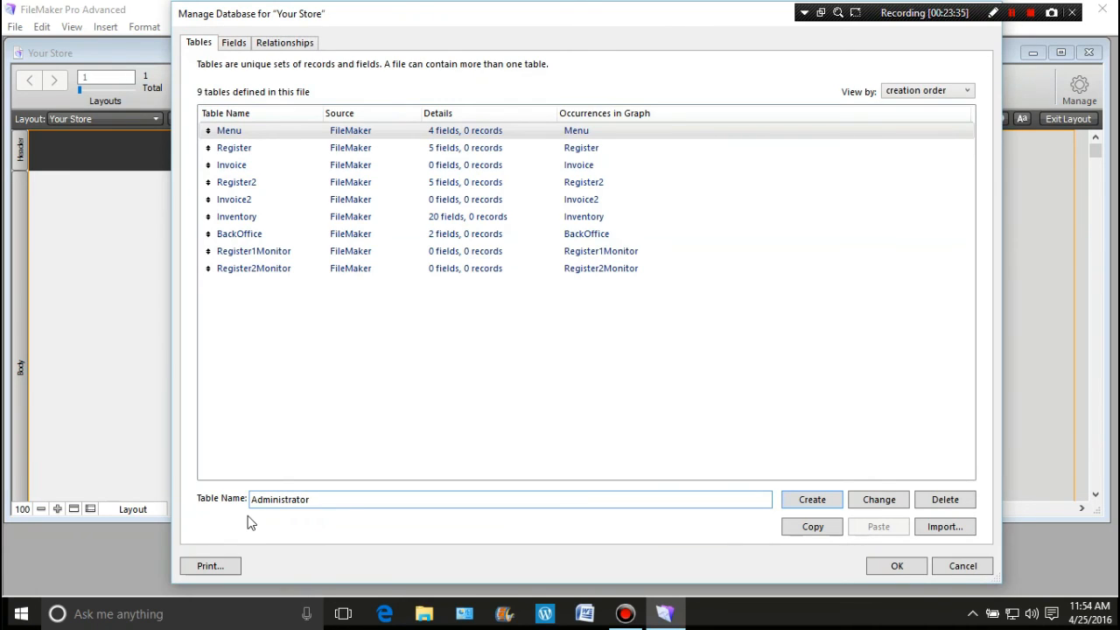
type("Porat")
type("tal")
key("BackSpace")
key("BackSpace")
key("BackSpace")
key("BackSpace")
key("BackSpace")
key("BackSpace")
key("BackSpace")
key("BackSpace")
key("BackSpace")
key("BackSpace")
key("BackSpace")
key("BackSpace")
type("Portal")
left_click(812, 500)
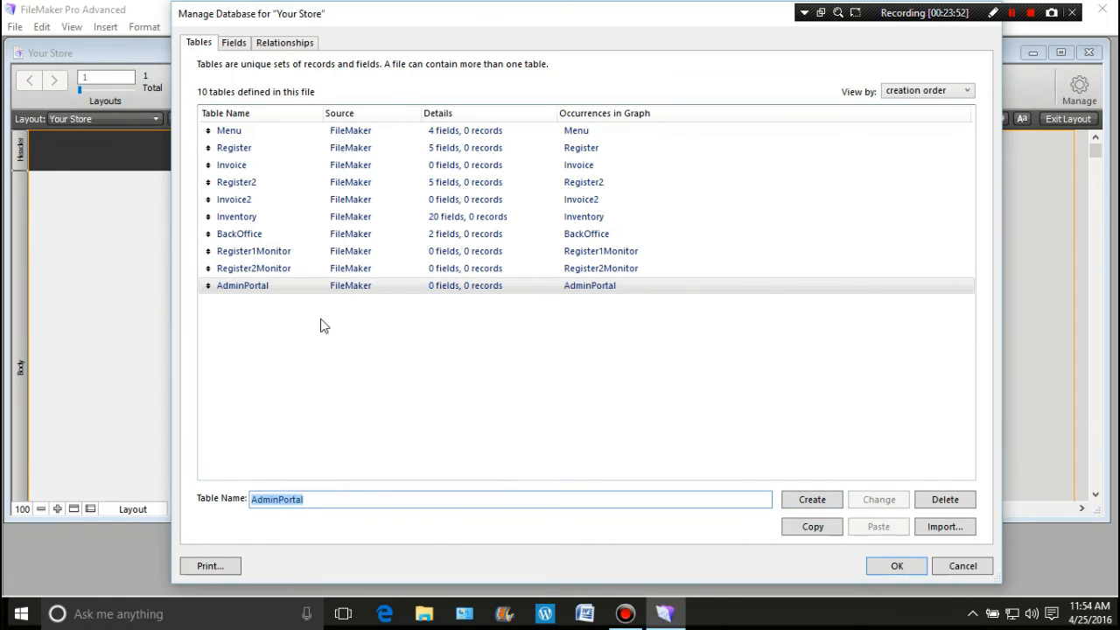
Open the AdminPortal table's field definitions and add a number field named Id.
left_click(444, 289)
double_click(445, 289)
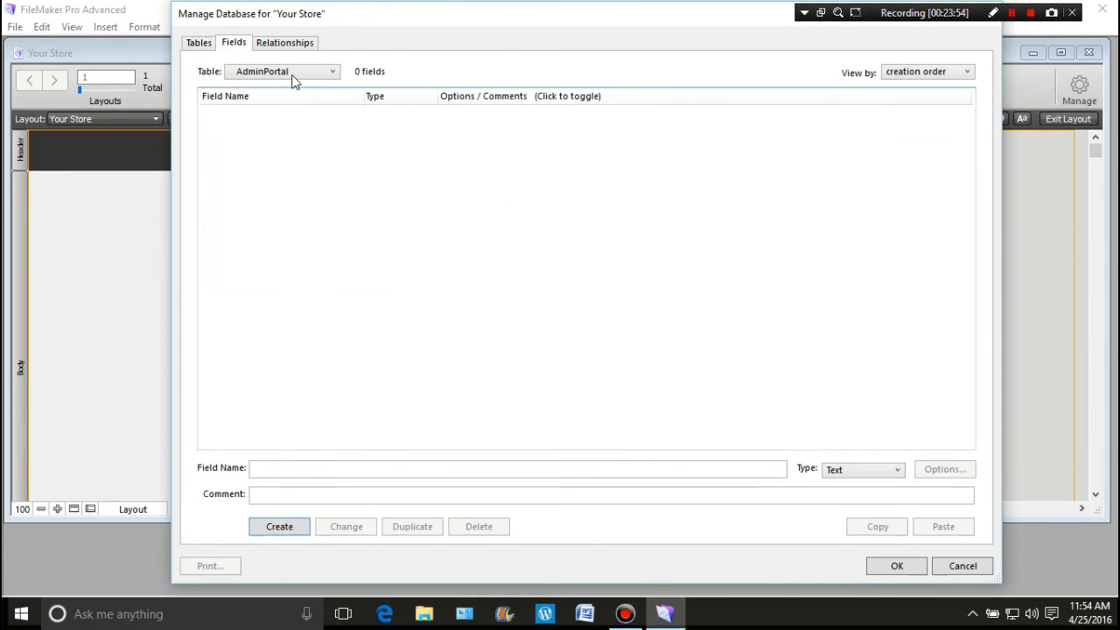
left_click(274, 467)
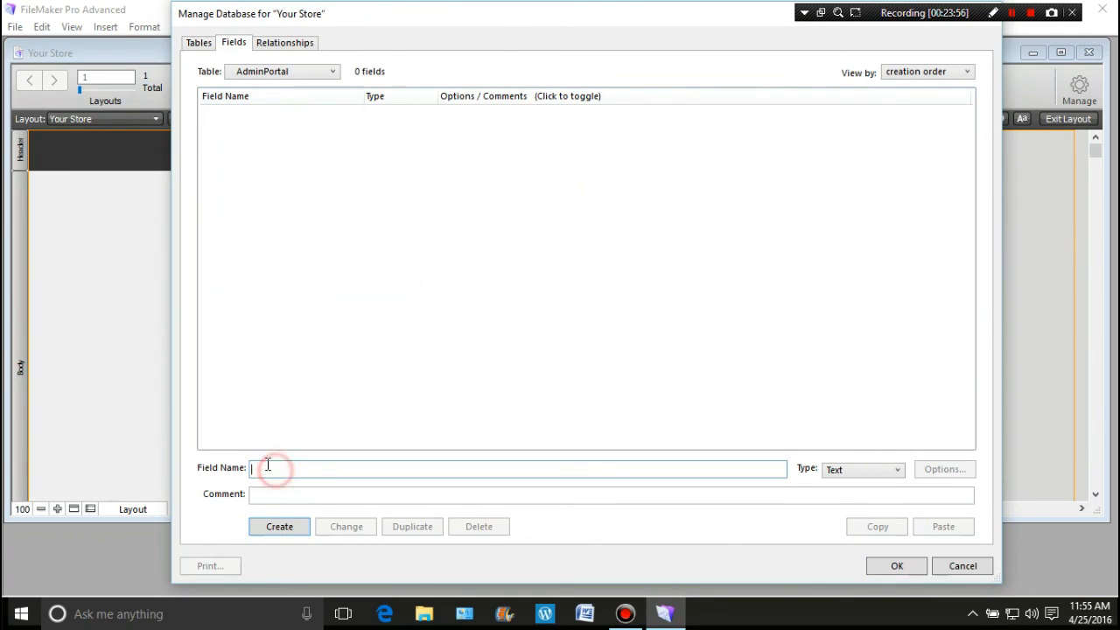
type("Id")
key("ctrl+n")
key("Return")
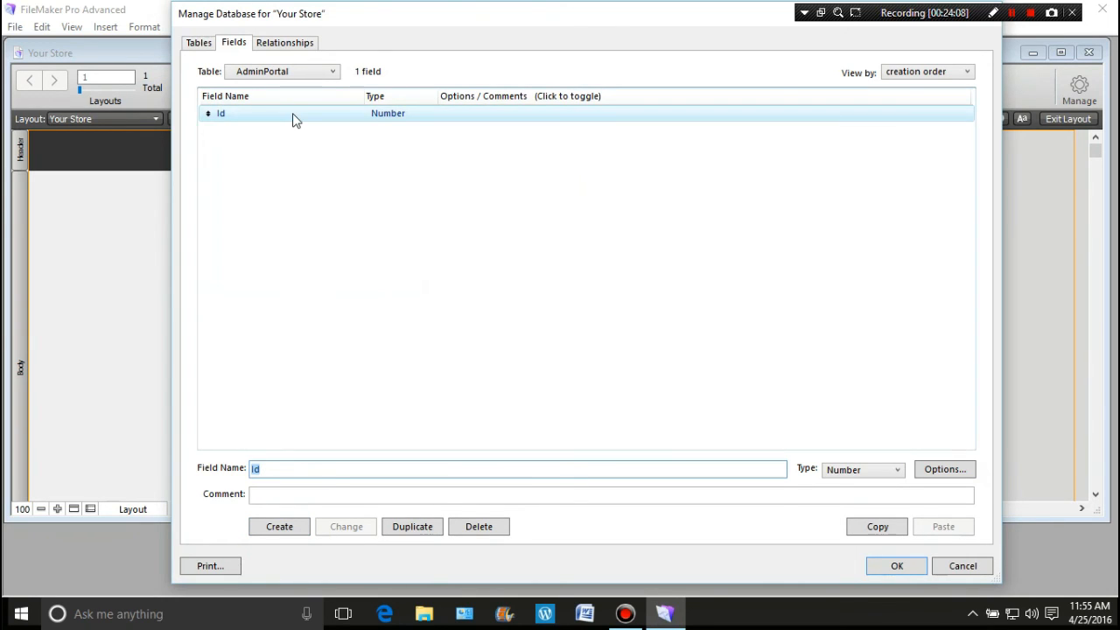
Review the field definitions of the BackOffice, AdminPortal, Register1Monitor and Register2Monitor tables.
left_click(333, 74)
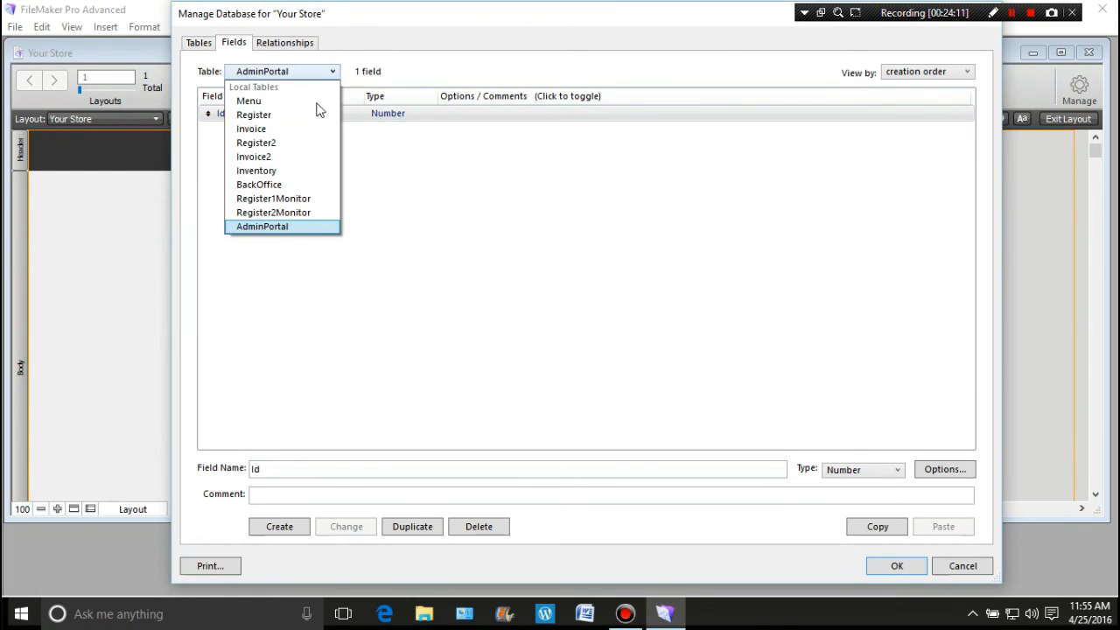
left_click(305, 184)
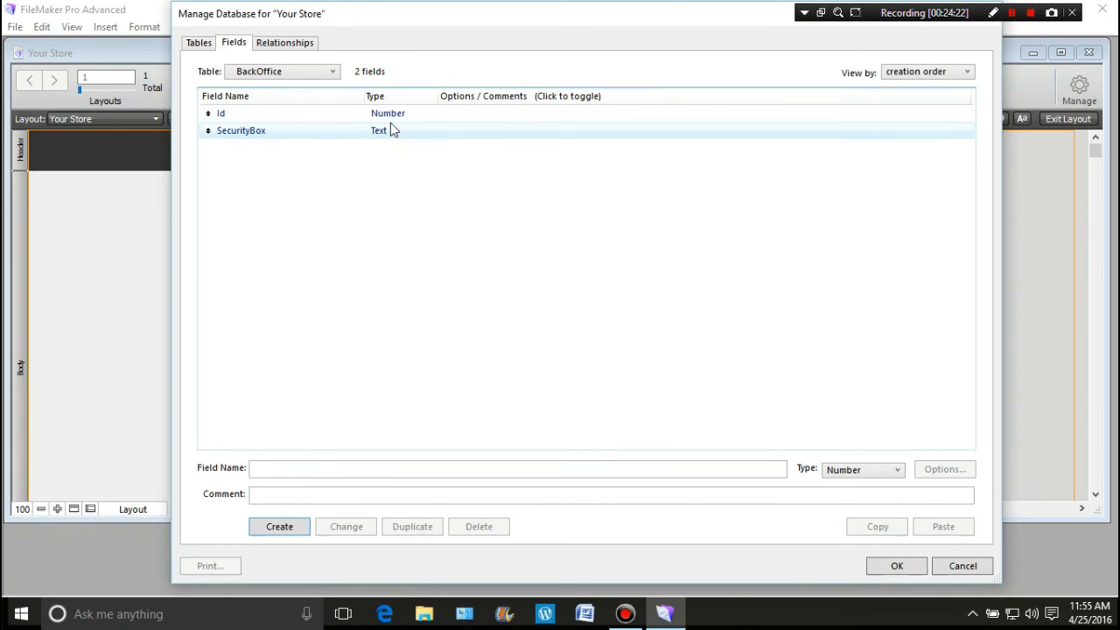
left_click(332, 73)
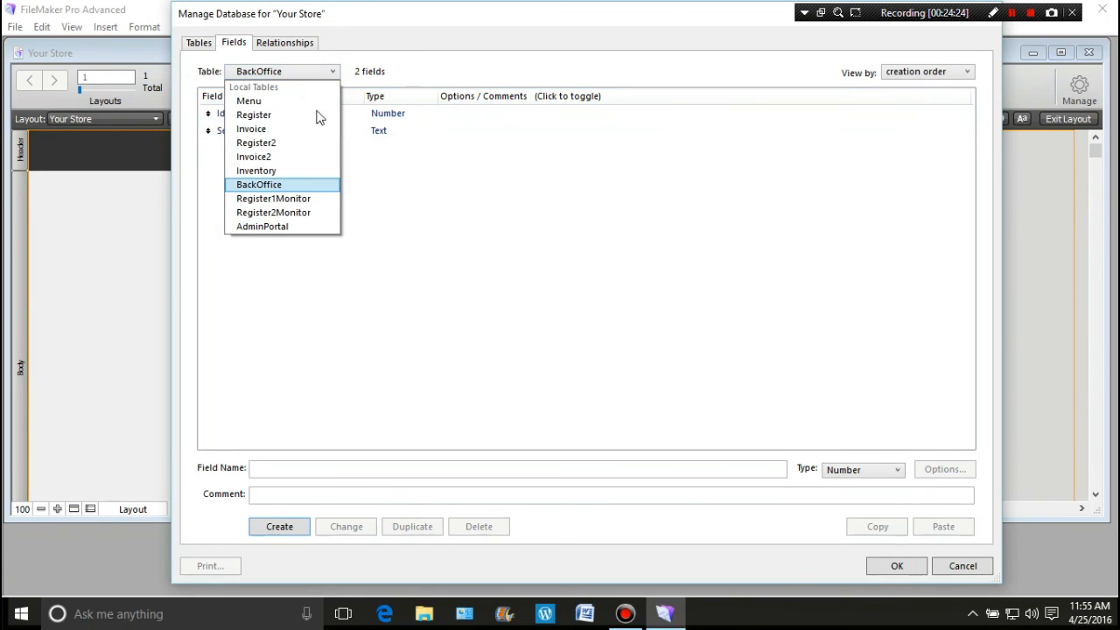
left_click(303, 226)
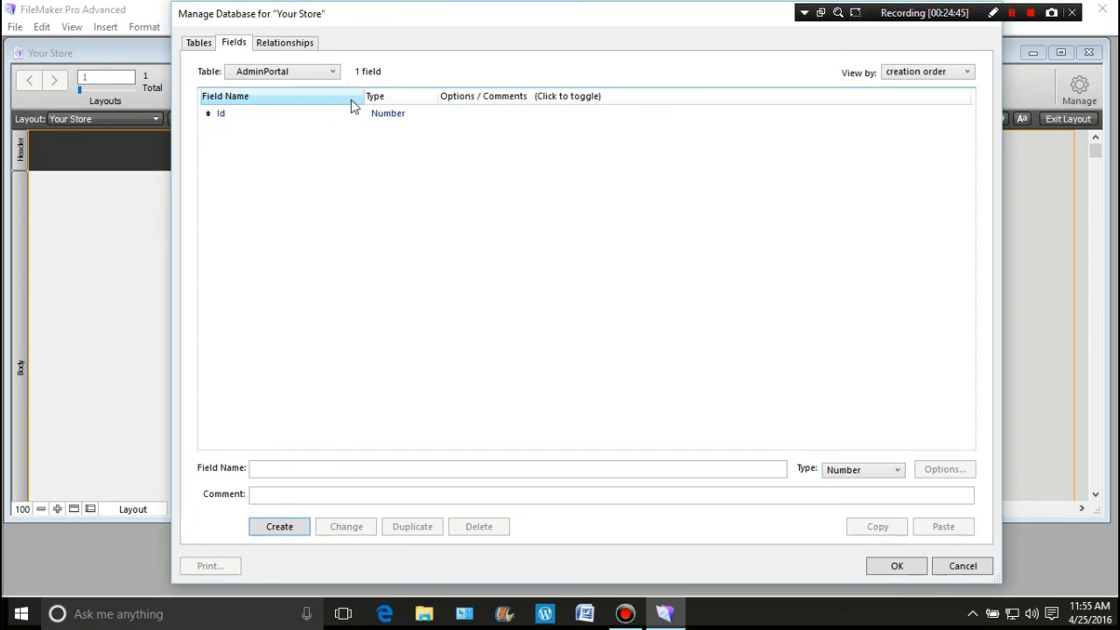
left_click(332, 75)
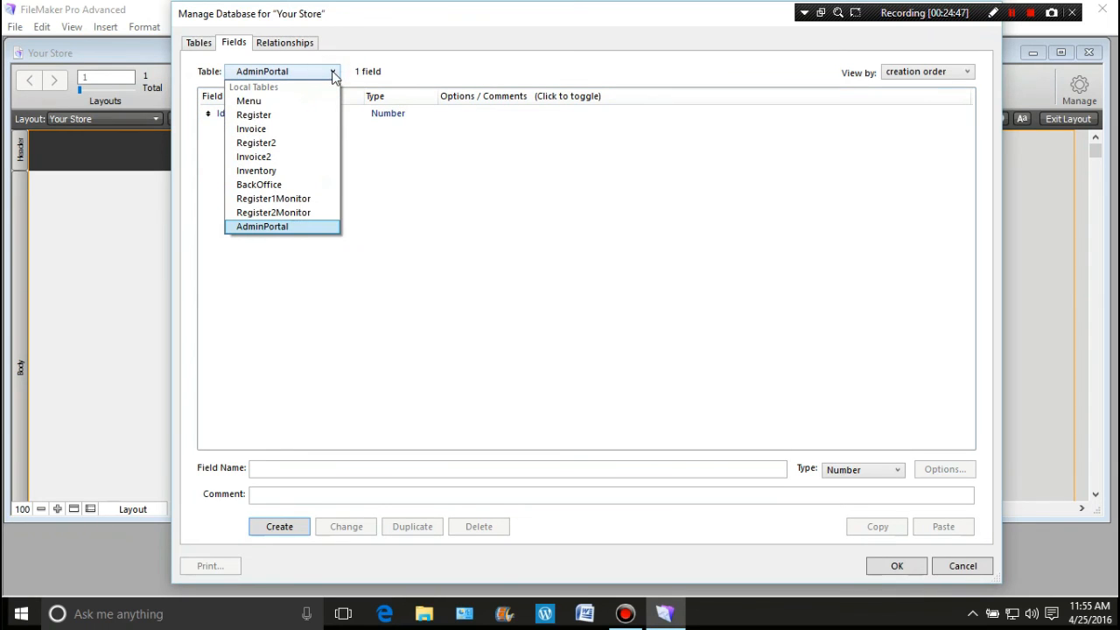
left_click(273, 199)
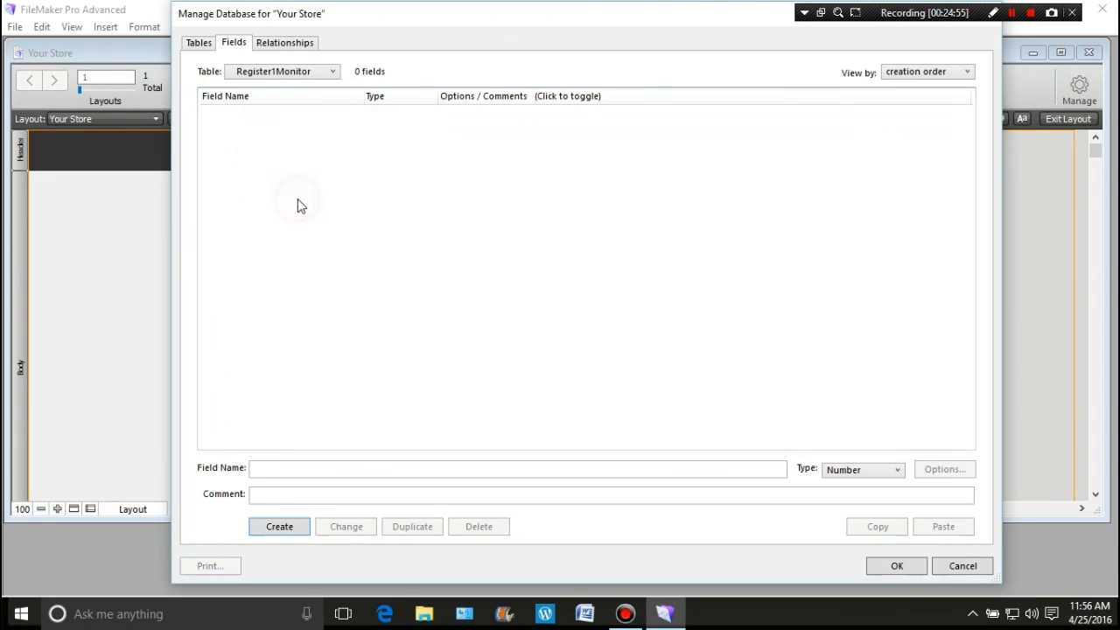
left_click(332, 71)
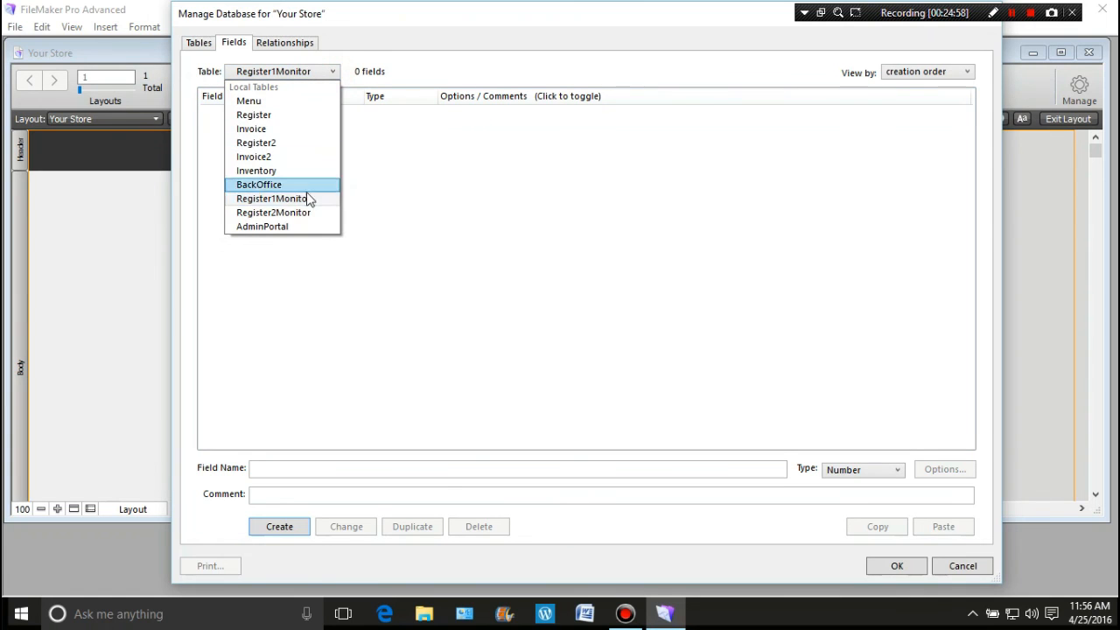
left_click(314, 213)
left_click(333, 72)
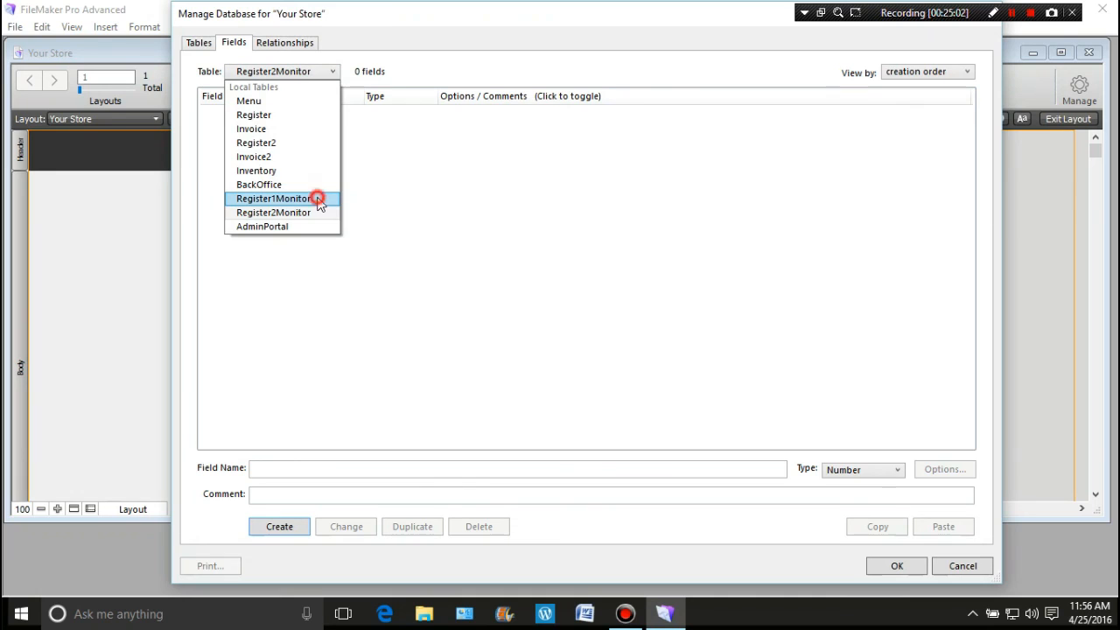
left_click(317, 198)
left_click(333, 72)
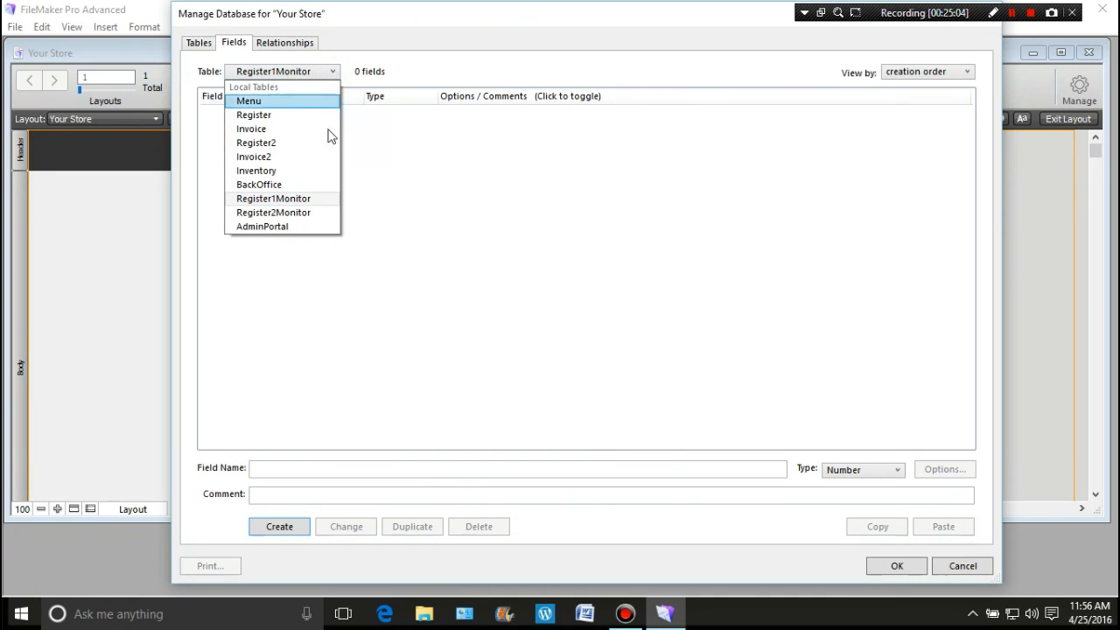
left_click(318, 212)
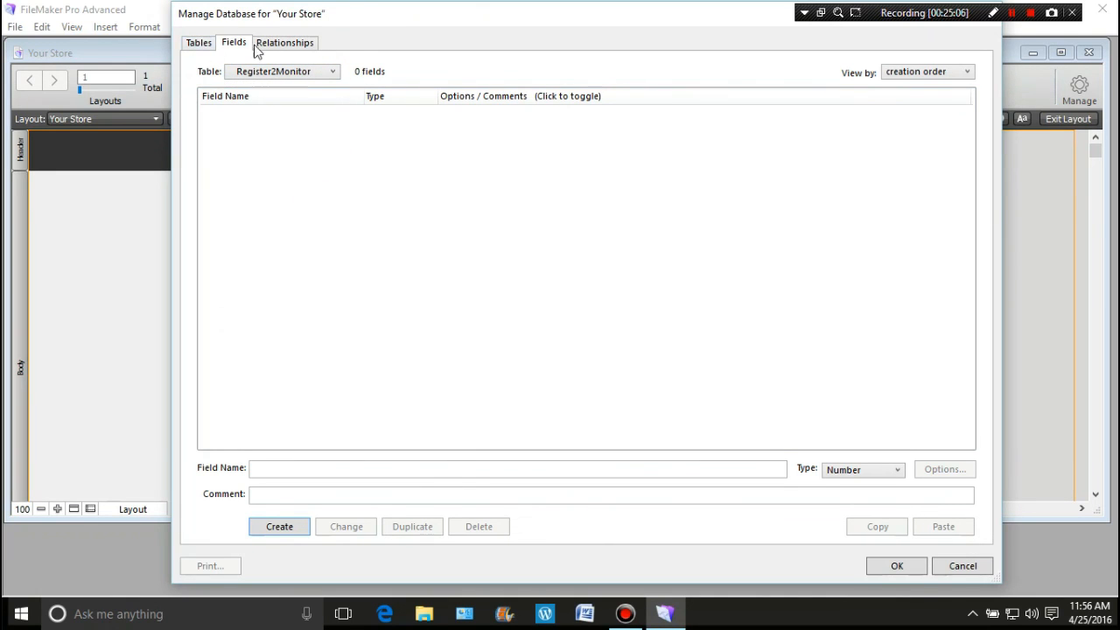
Show the relationships graph and color the Menu table purple.
left_click(284, 43)
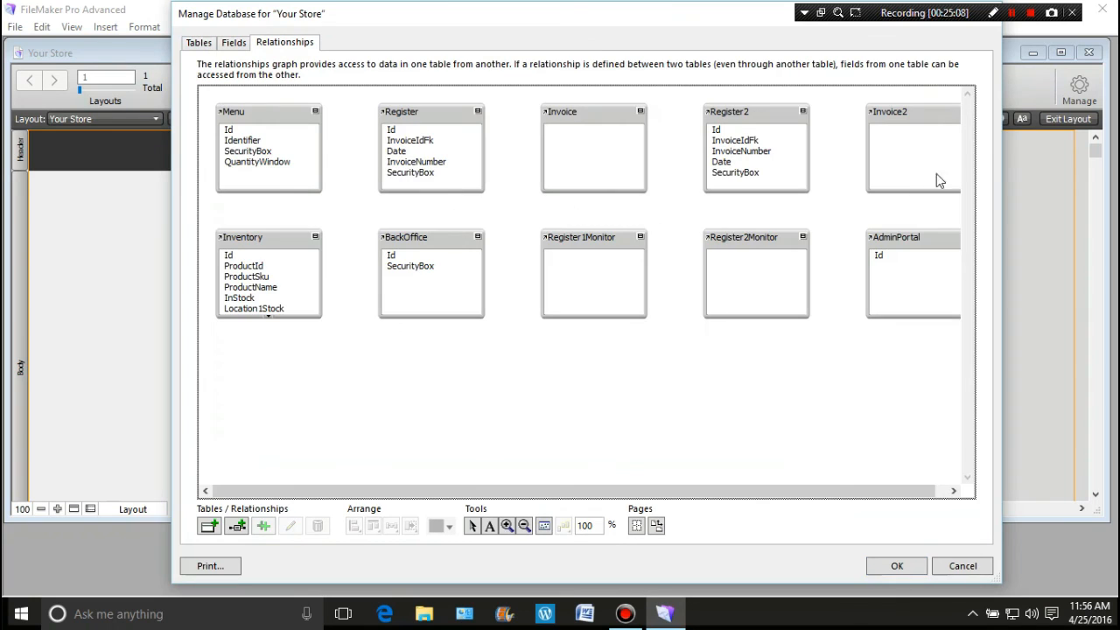
mouse_move(845, 491)
left_mouse_down()
mouse_move(920, 482)
mouse_move(798, 483)
mouse_move(862, 488)
left_mouse_up()
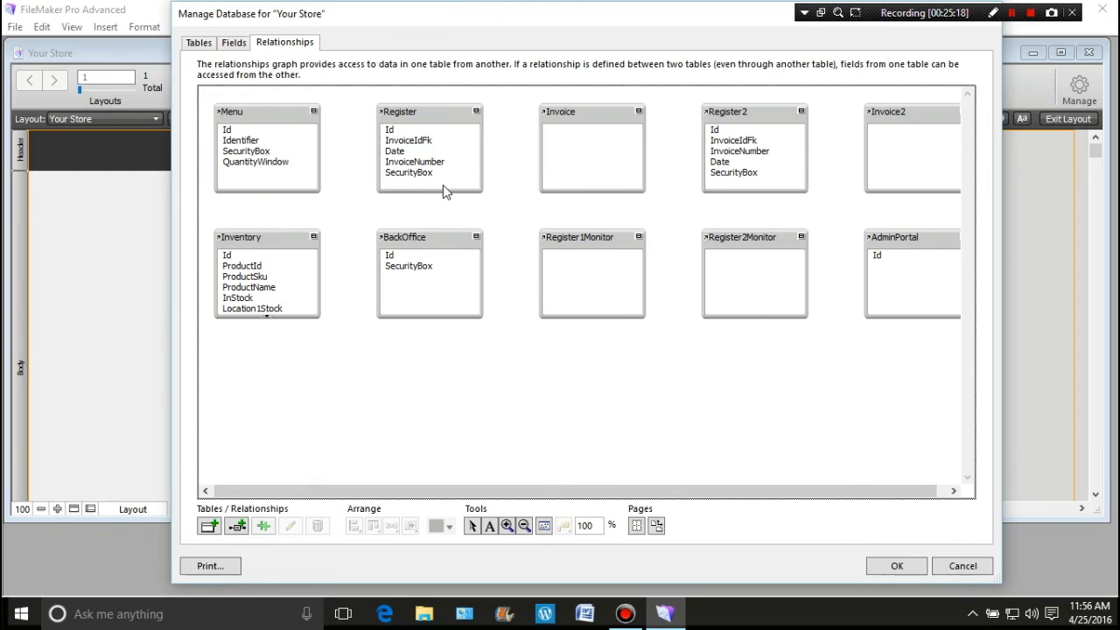
left_click(268, 116)
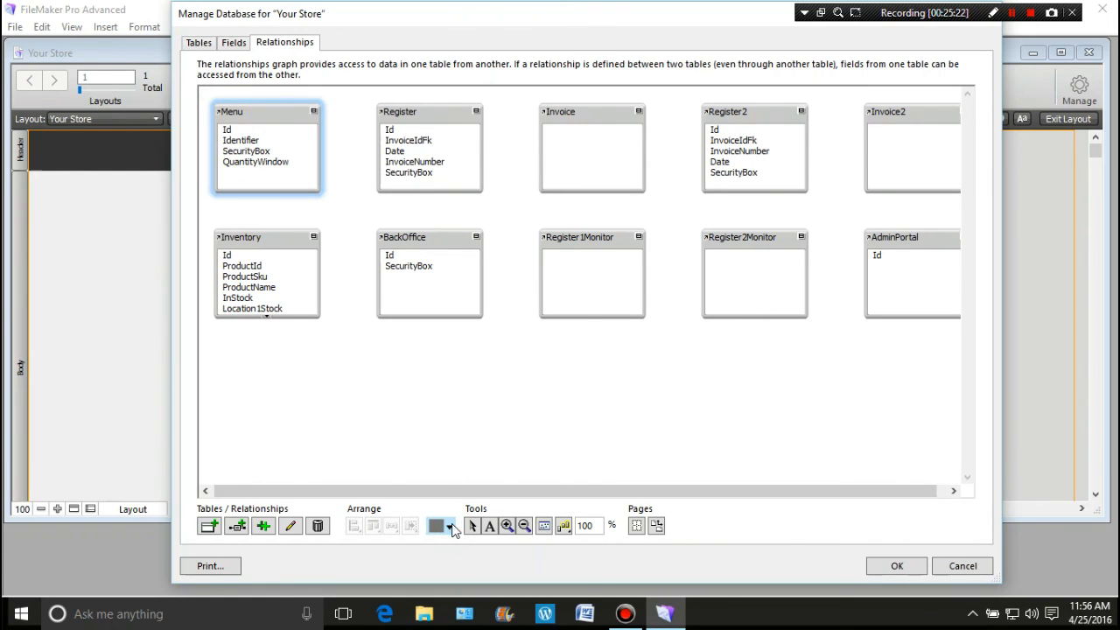
left_click(449, 528)
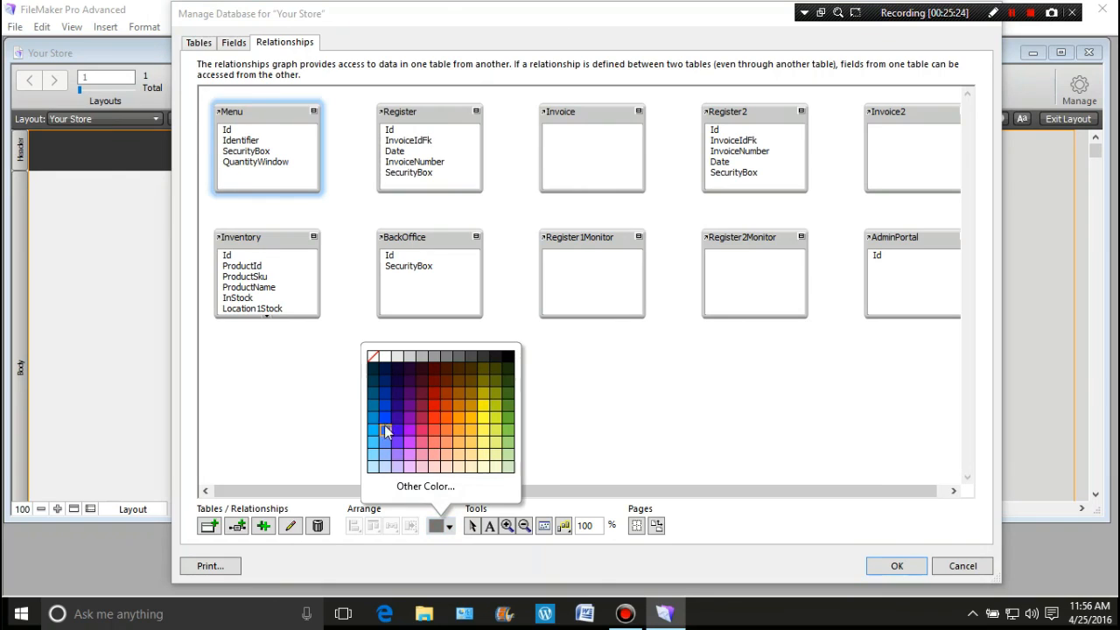
left_click(410, 407)
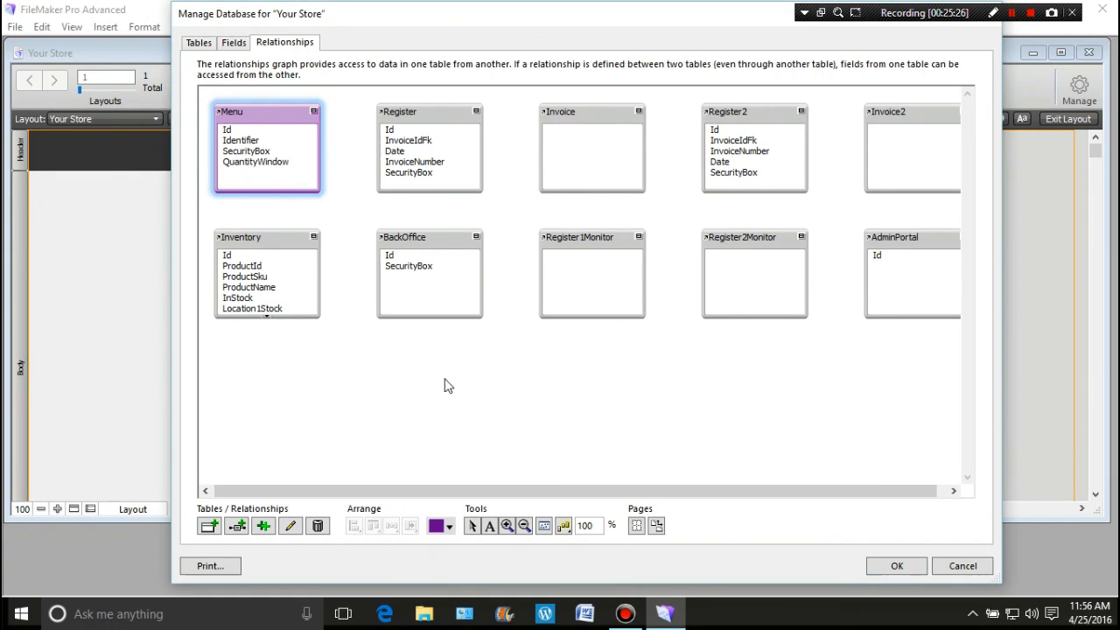
Color the Register table green and the Invoice table dark green in the relationships graph.
left_click(445, 113)
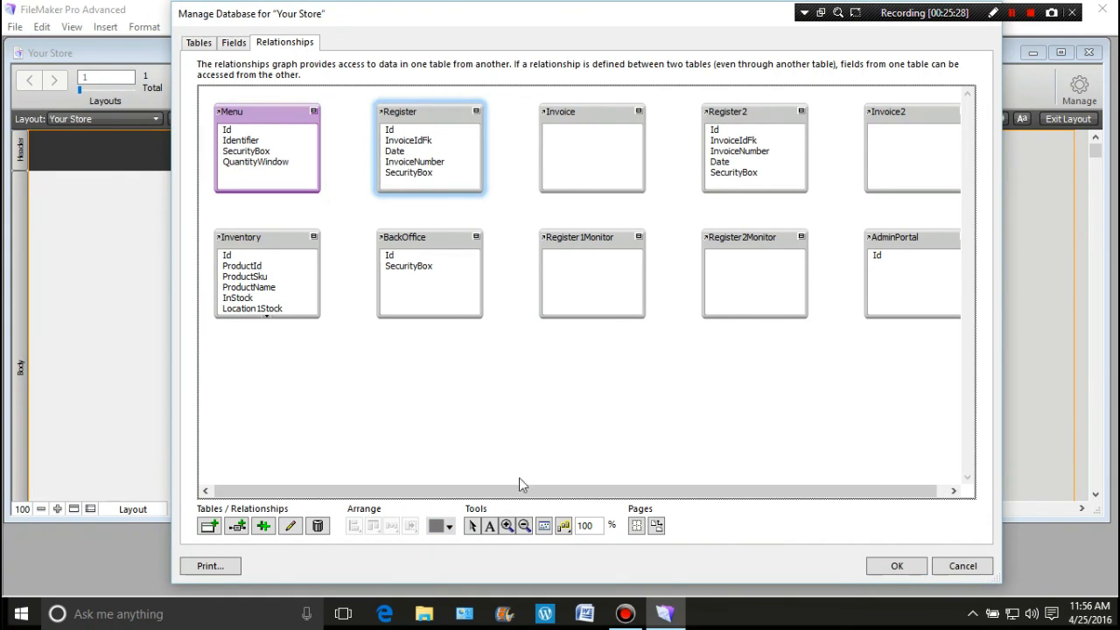
left_click(449, 528)
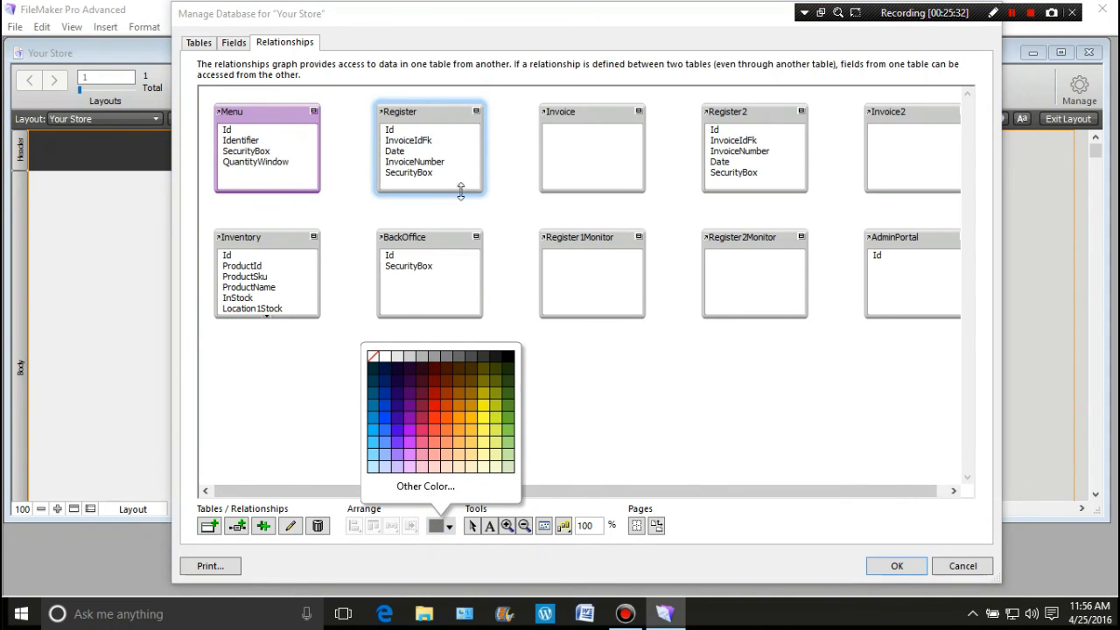
left_click(511, 419)
left_click(604, 105)
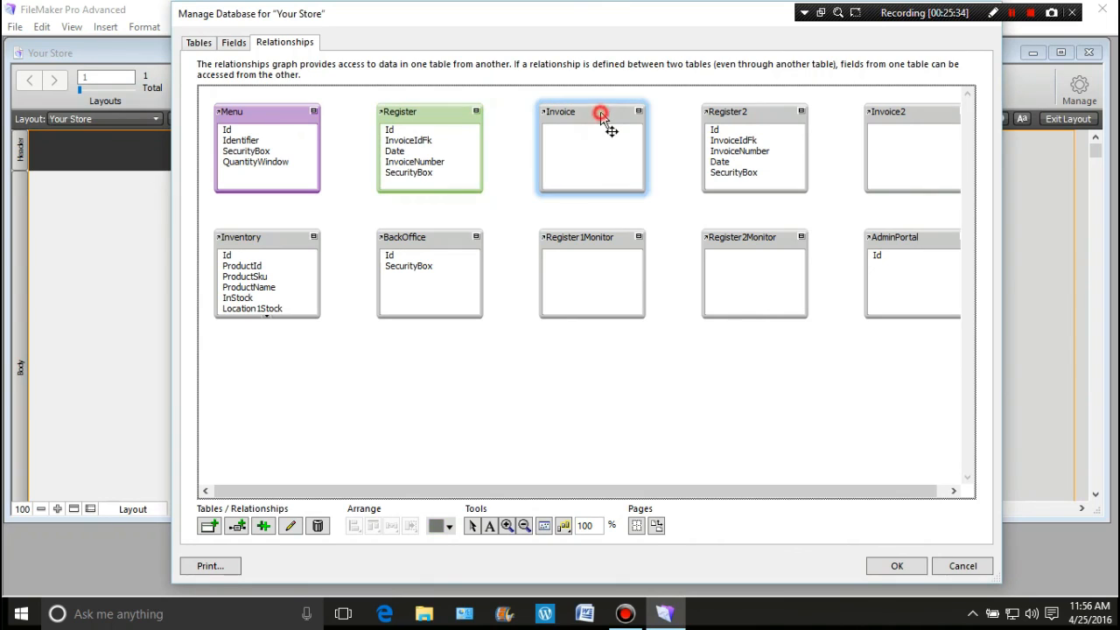
left_click(449, 526)
left_click(511, 385)
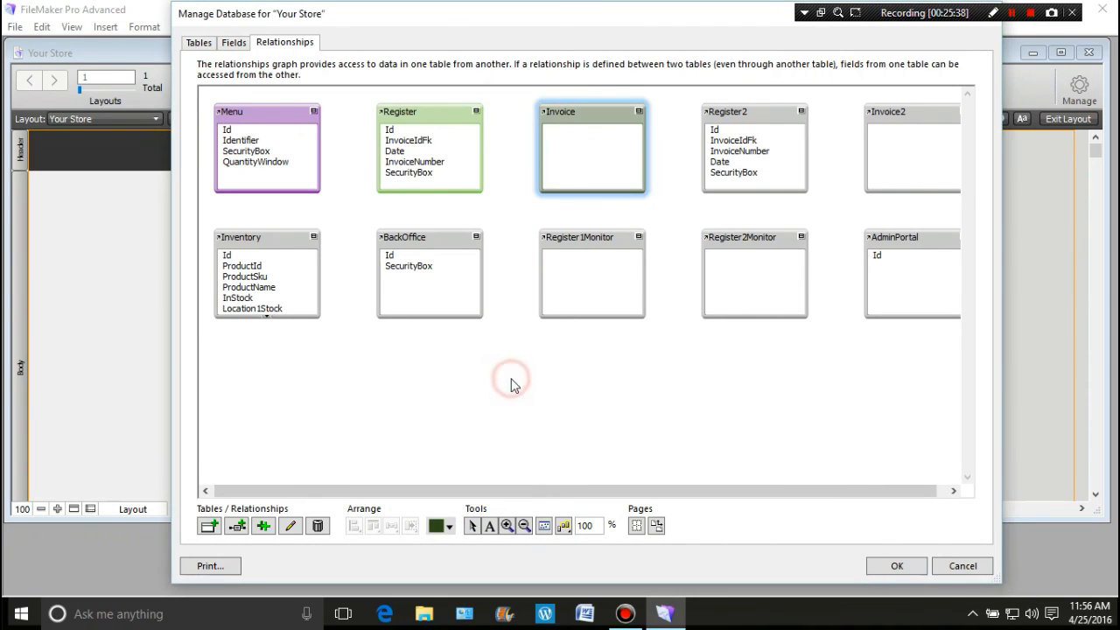
left_click(451, 527)
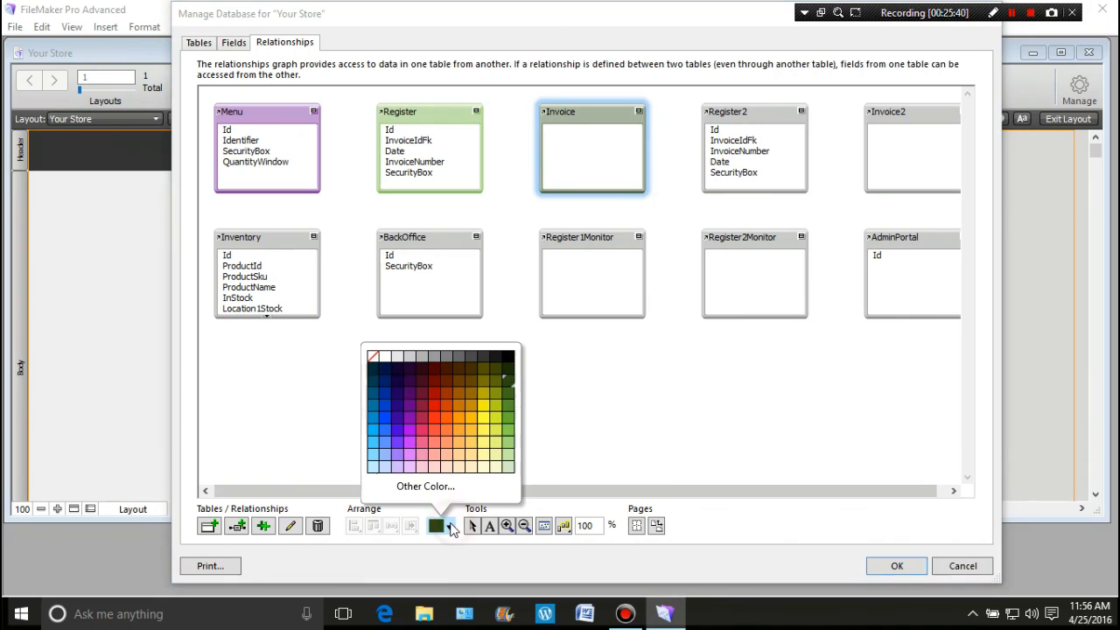
left_click(514, 395)
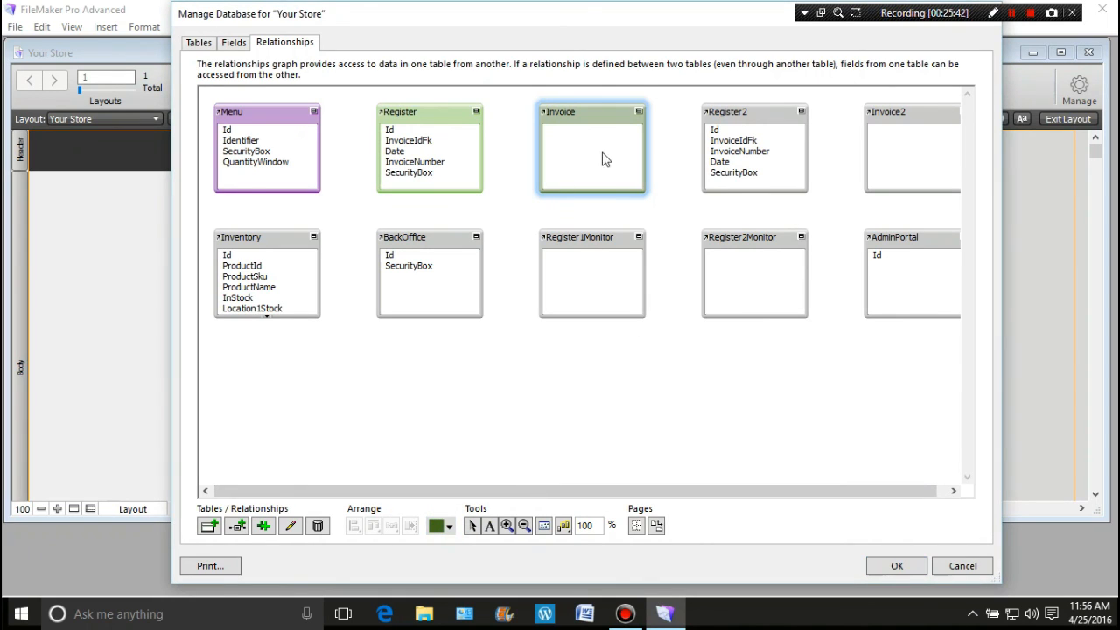
Color the Register2 table yellow-green and the Invoice2 table a darker olive shade.
left_click(770, 112)
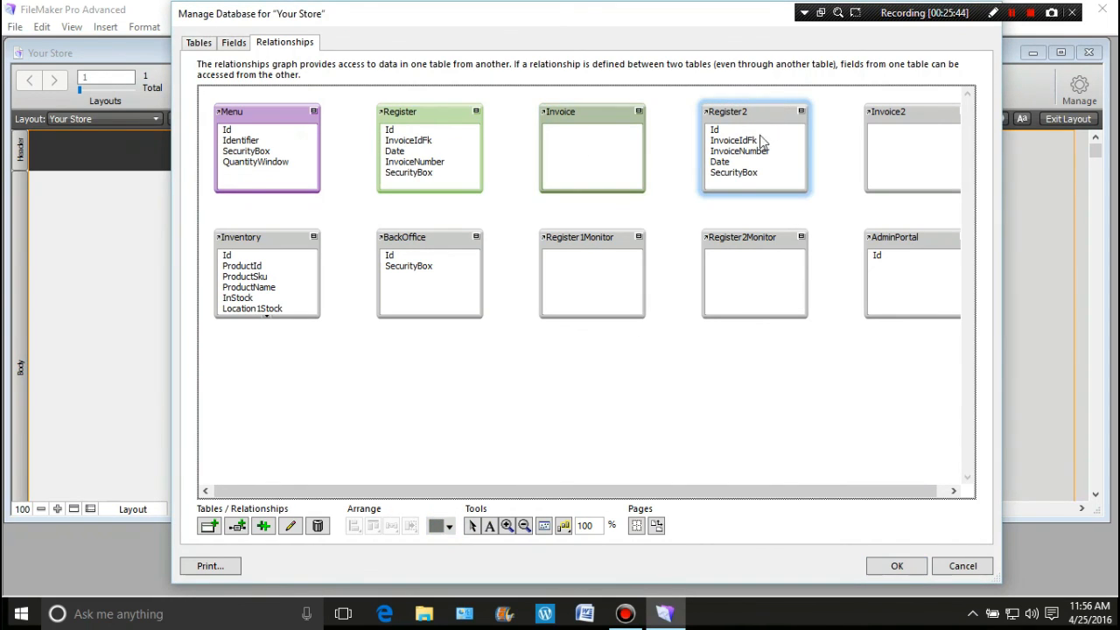
left_click(449, 530)
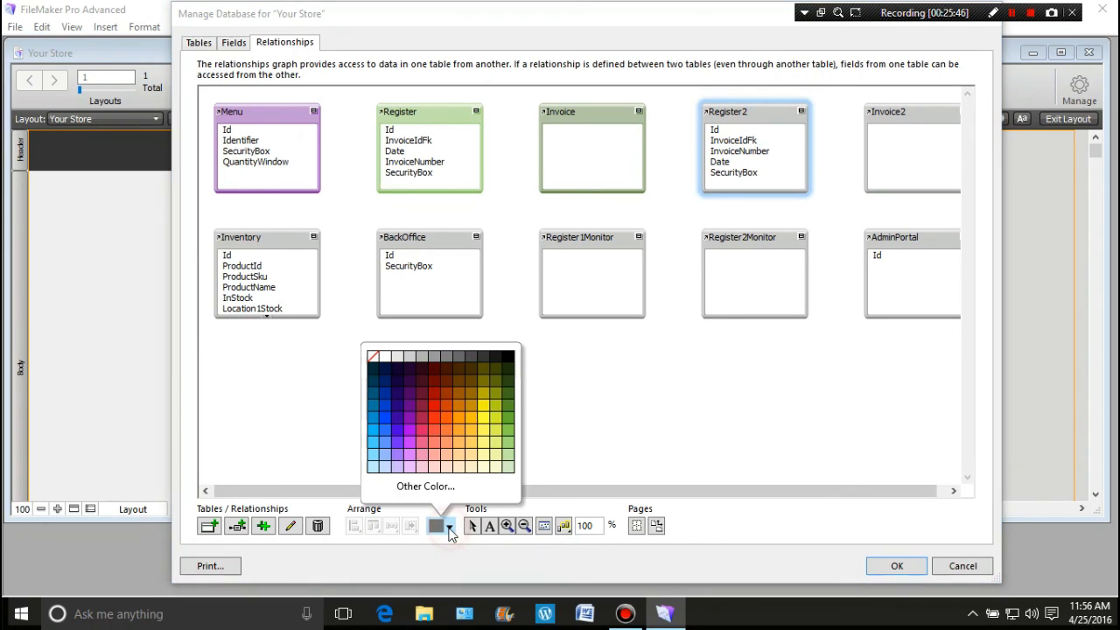
left_click(496, 418)
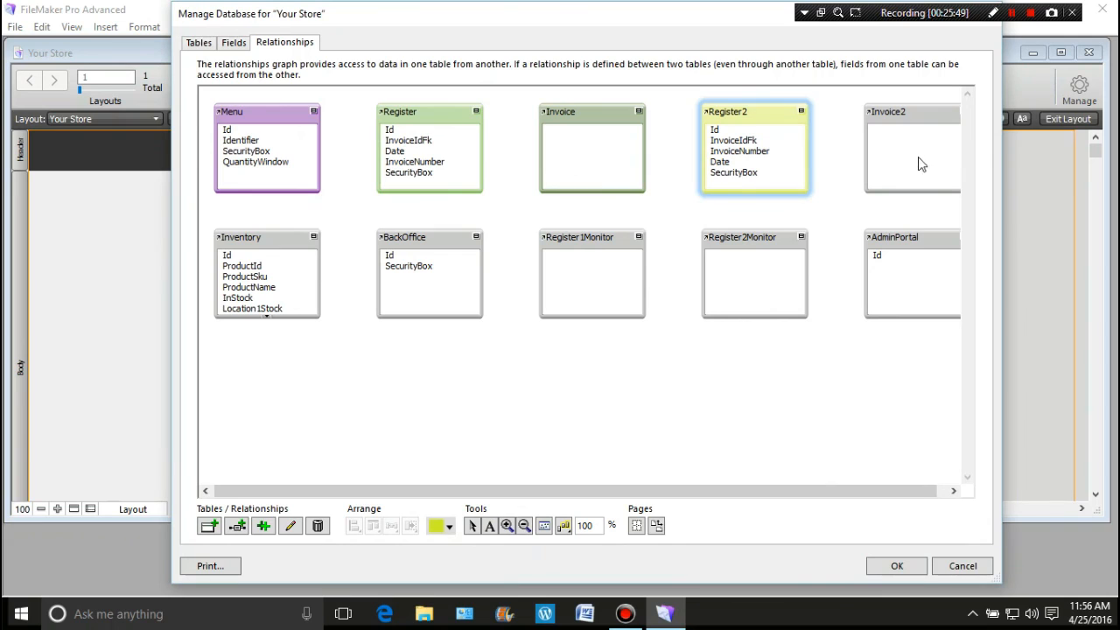
left_click(925, 113)
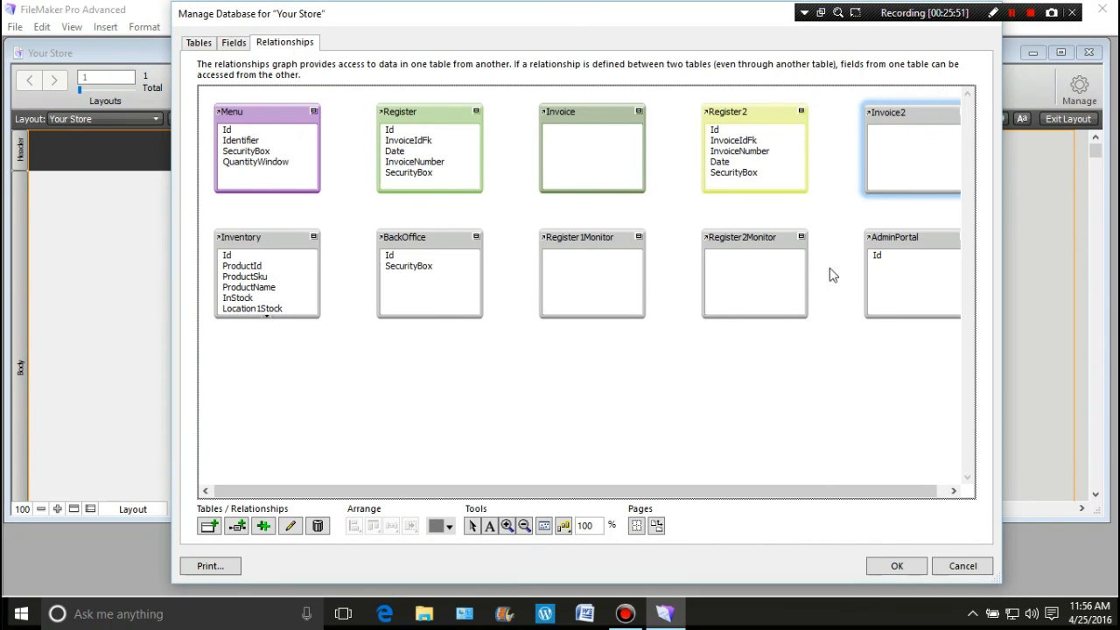
left_click(446, 530)
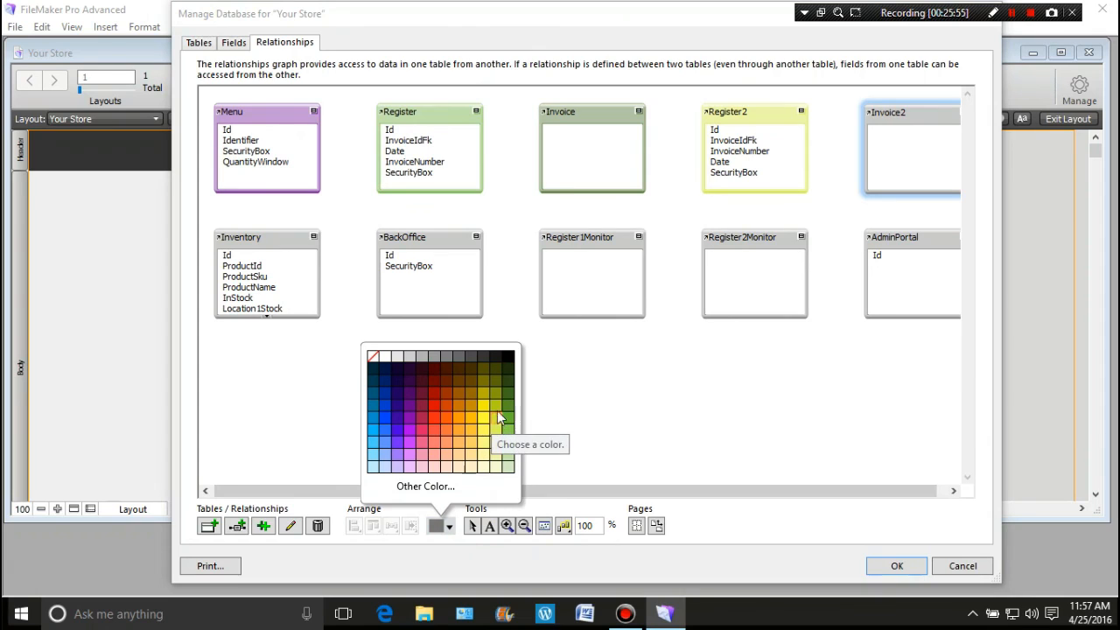
left_click(496, 396)
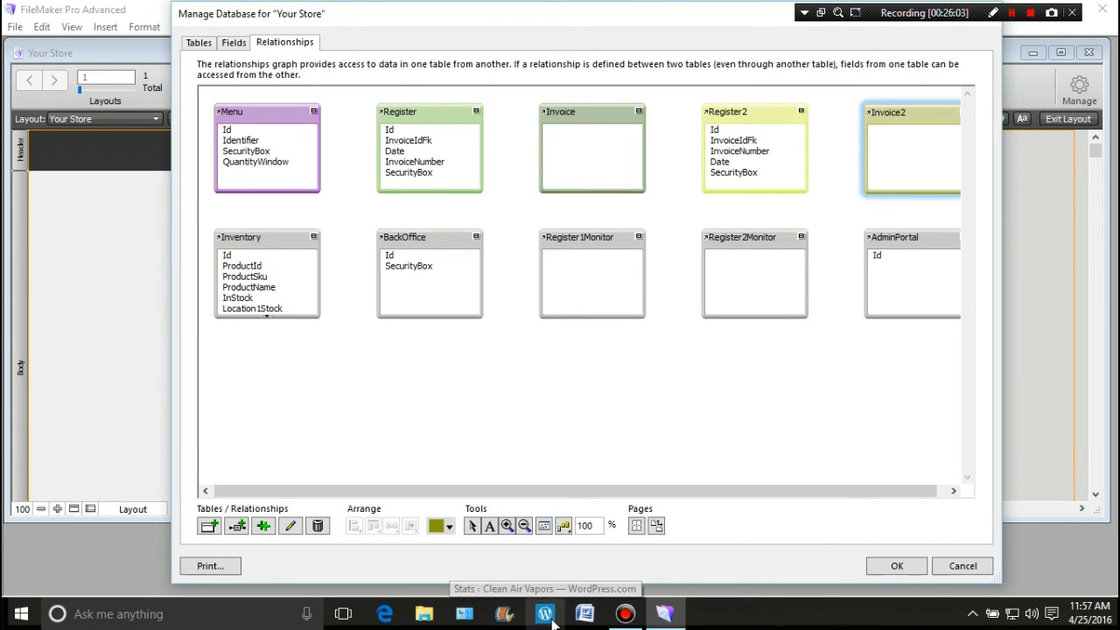
Color the Inventory table light blue and the BackOffice table black.
left_click(291, 241)
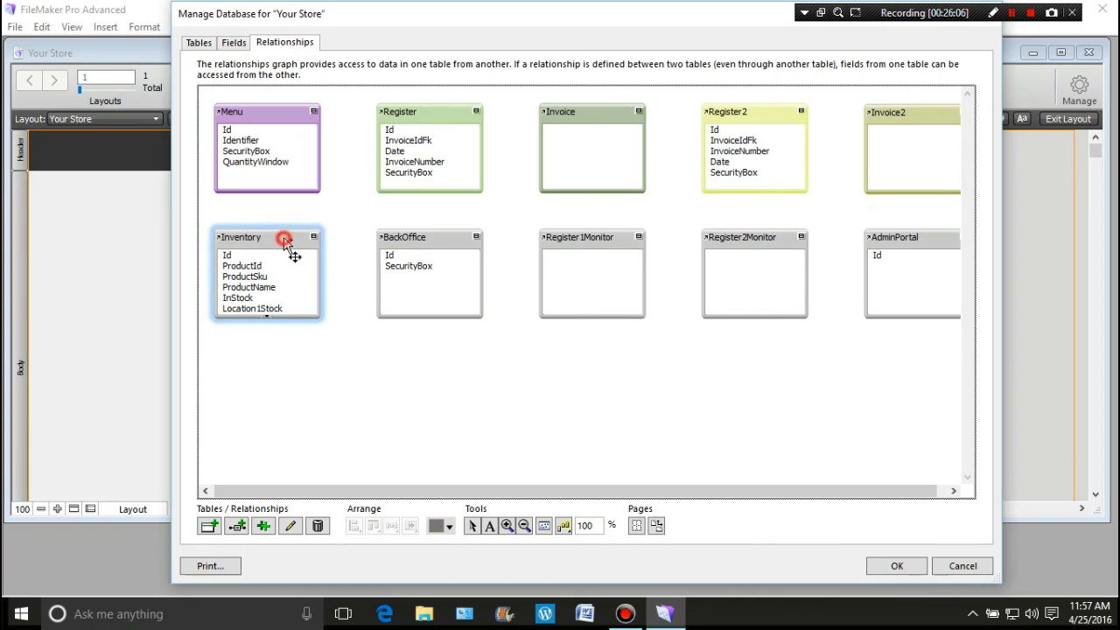
left_click(449, 526)
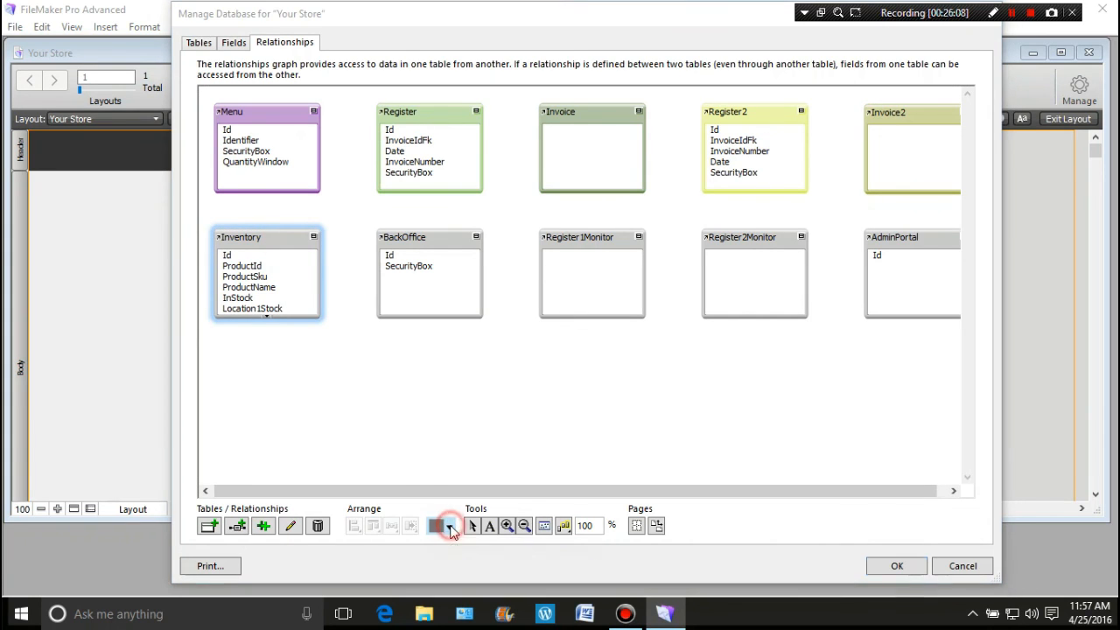
left_click(373, 437)
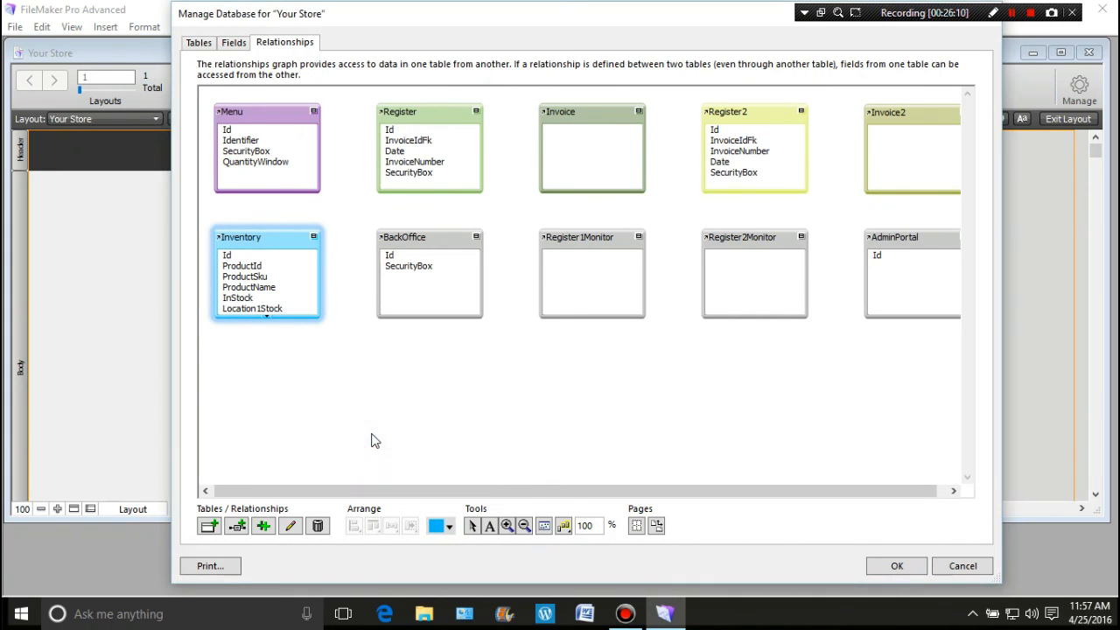
left_click(453, 242)
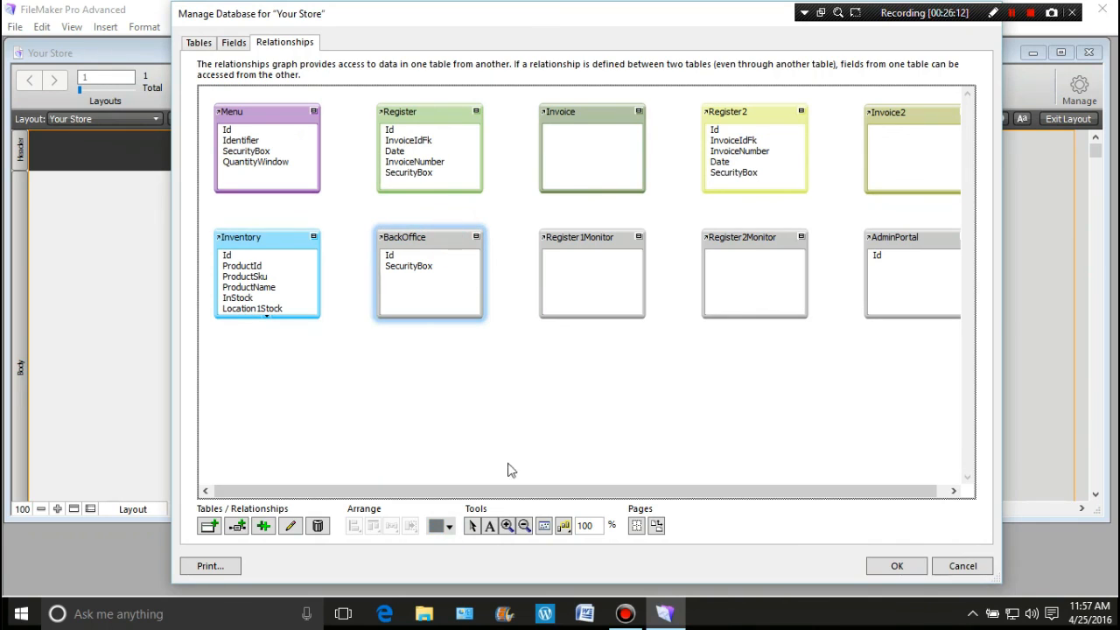
left_click(451, 528)
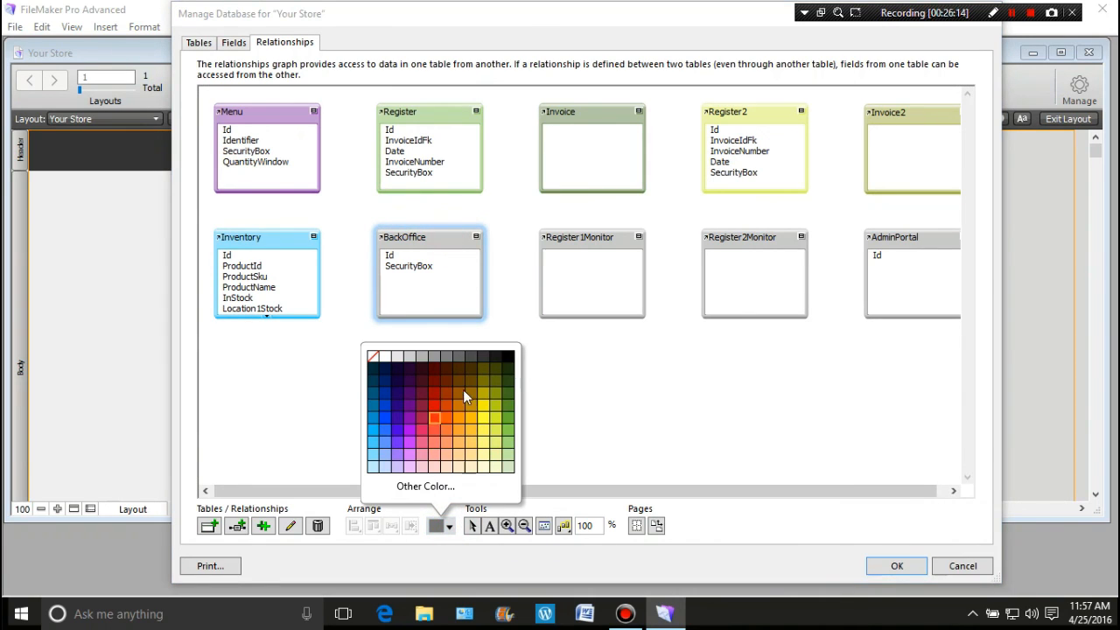
left_click(511, 355)
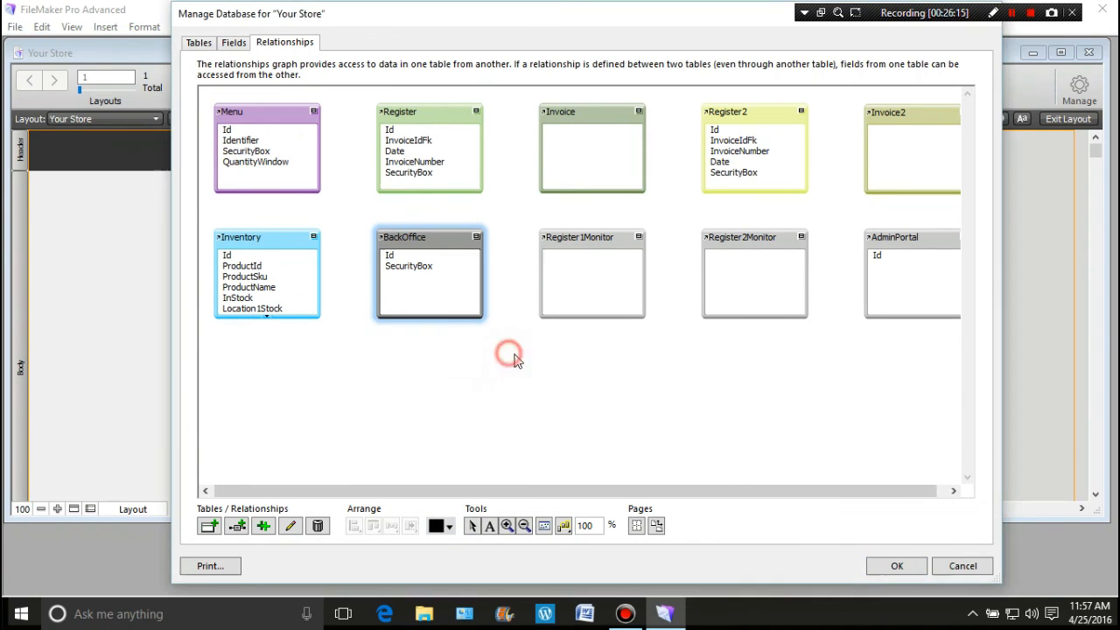
Color the Register1Monitor table red-orange in the relationships graph.
left_click(626, 239)
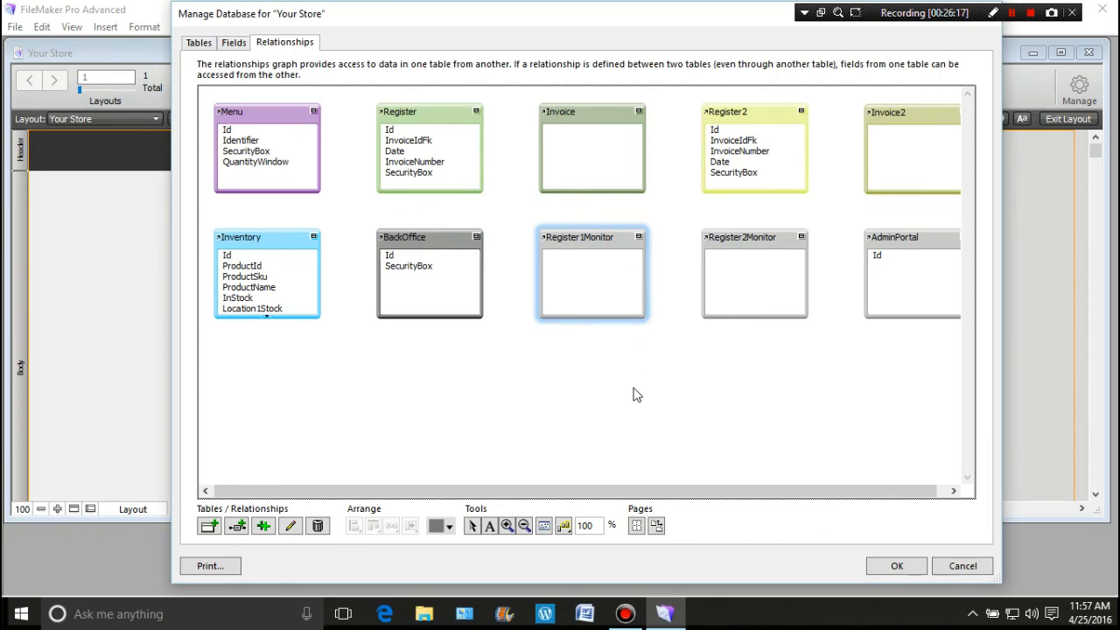
left_click(450, 530)
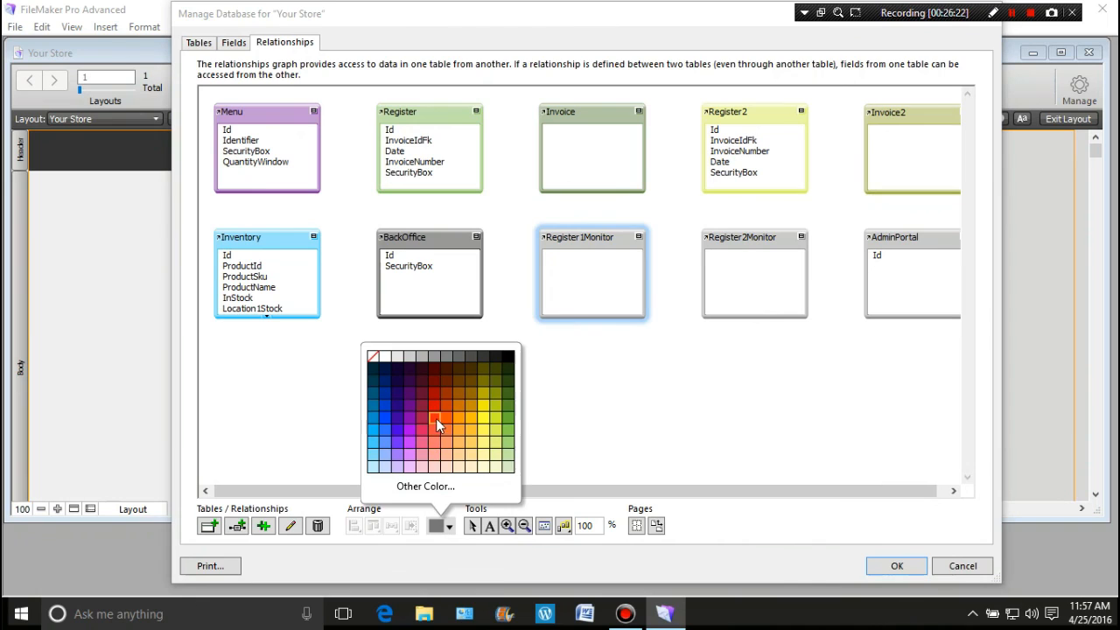
left_click(436, 419)
Move the Register2Monitor table directly below Register1Monitor and color it orange.
left_click(785, 238)
left_click_drag(785, 238, 624, 345)
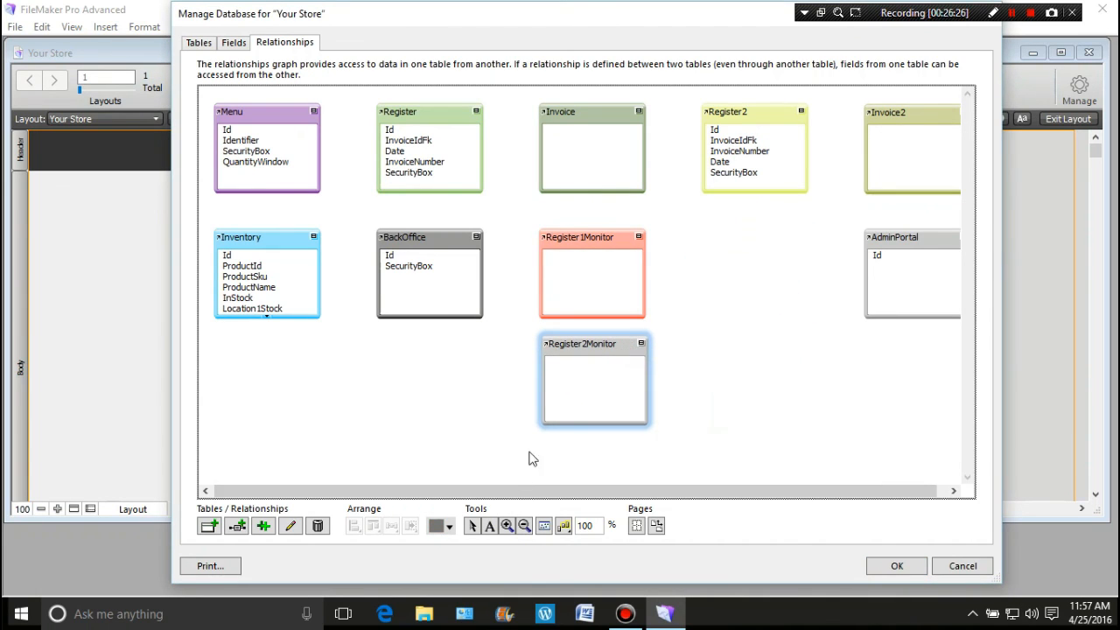
left_click(447, 528)
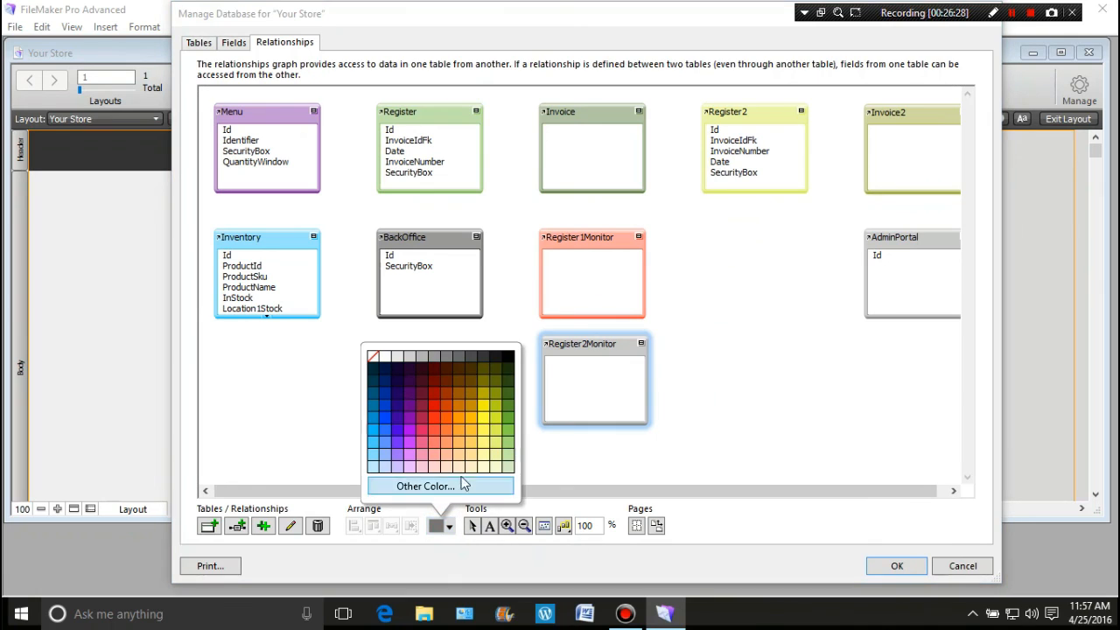
left_click(458, 419)
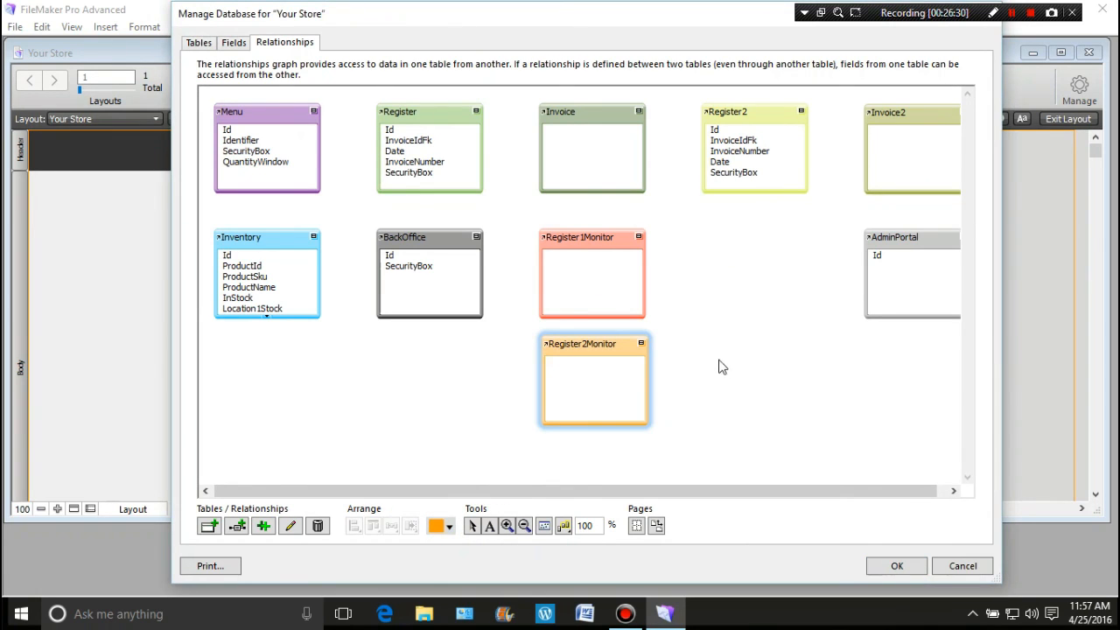
Move the AdminPortal table directly below Inventory and color it crimson.
left_click_drag(942, 245, 293, 361)
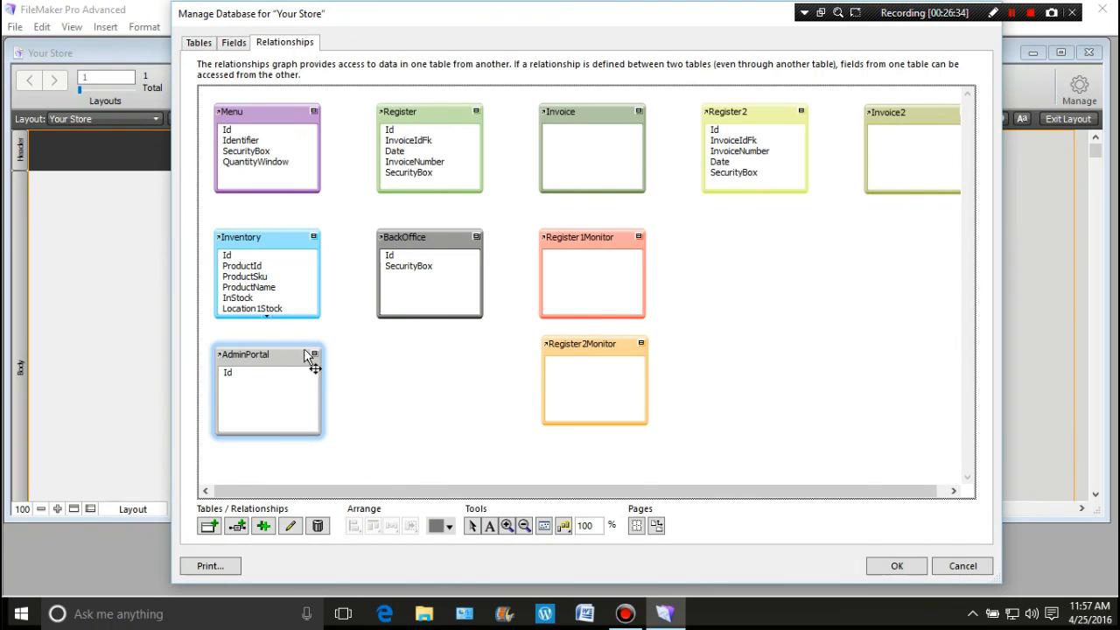
left_click(448, 528)
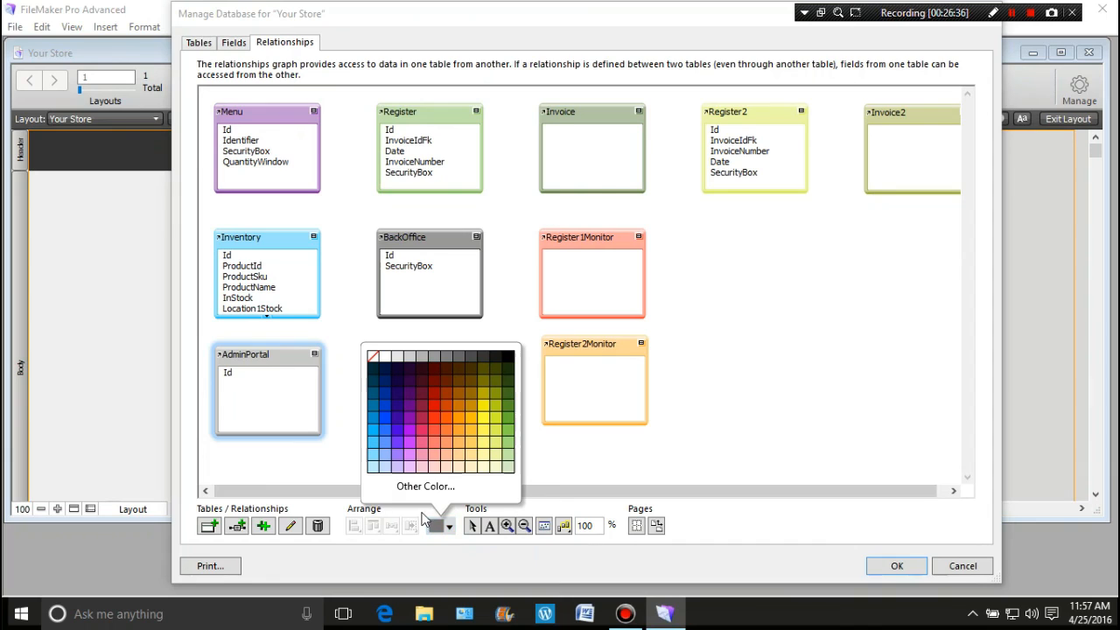
left_click(399, 430)
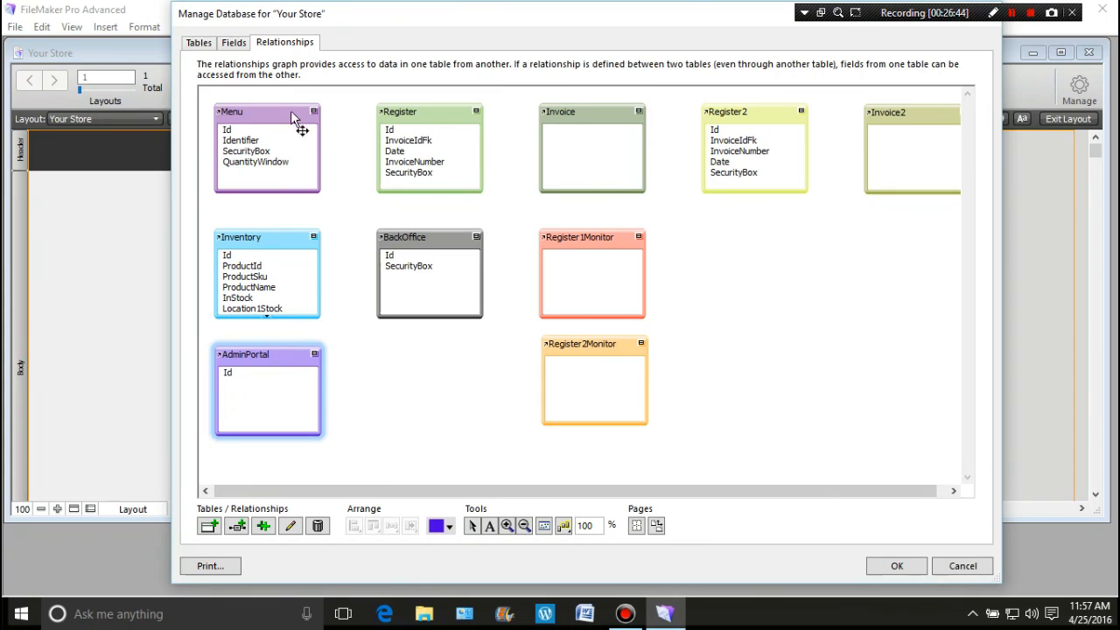
left_click(450, 529)
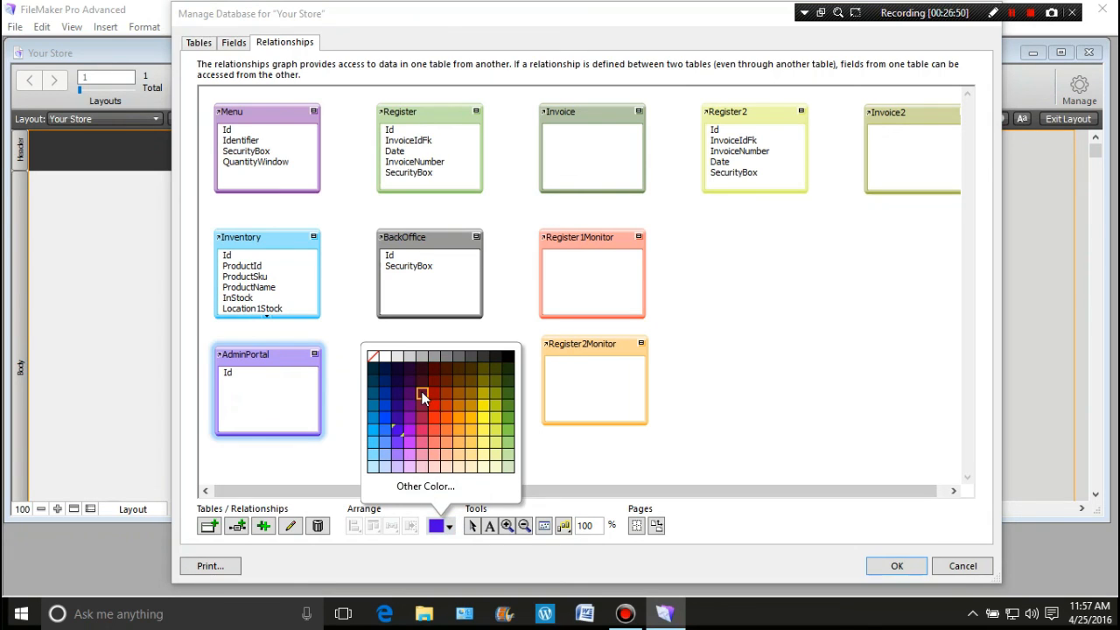
left_click(422, 396)
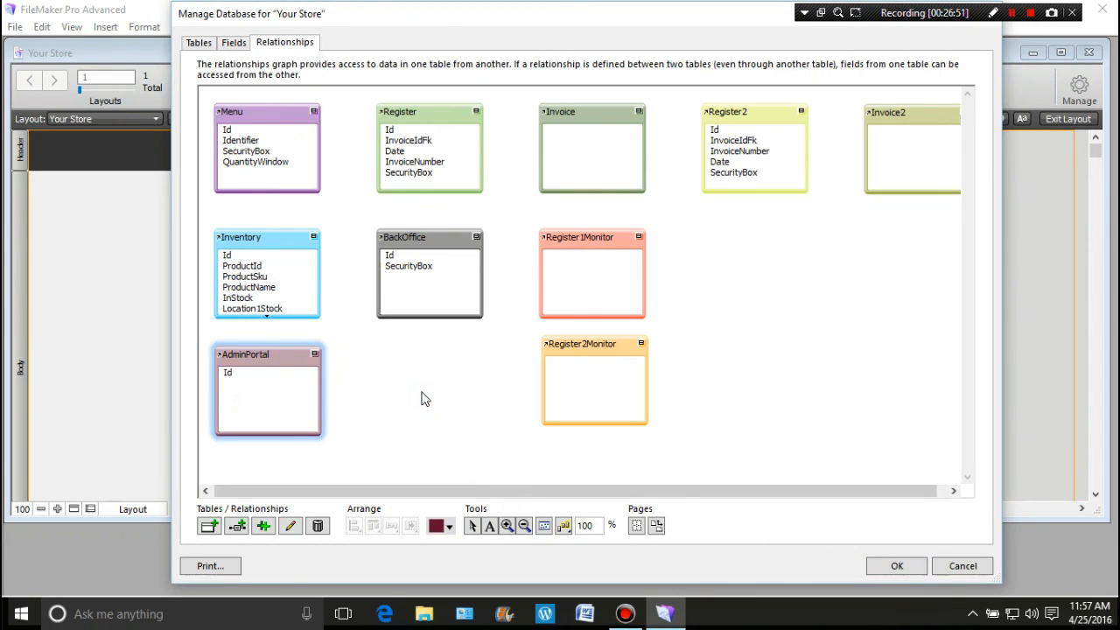
left_click(450, 527)
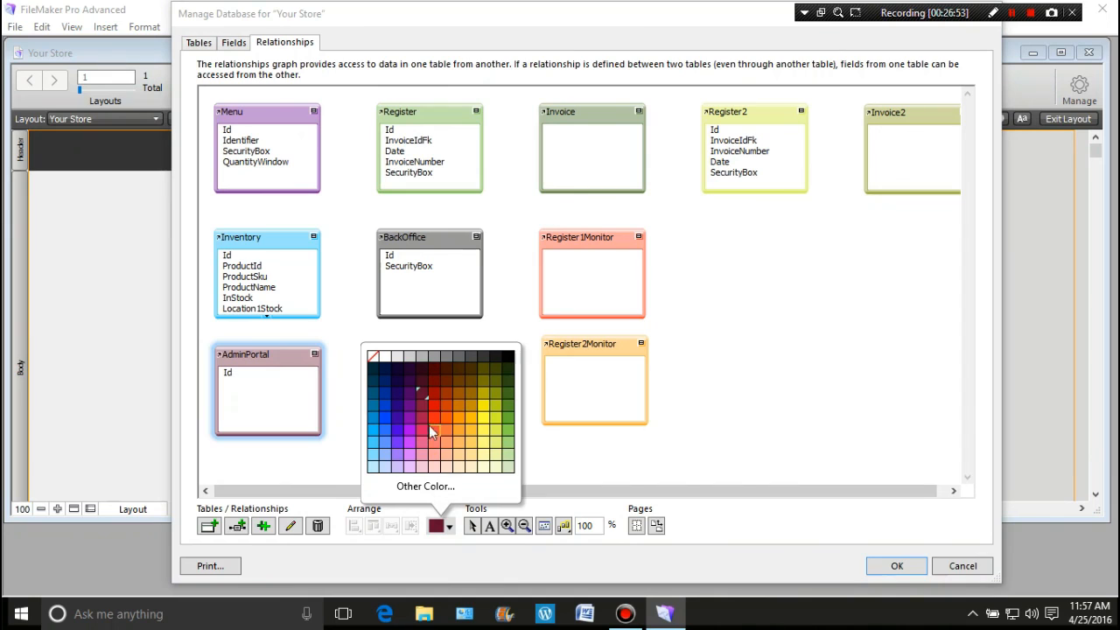
left_click(422, 422)
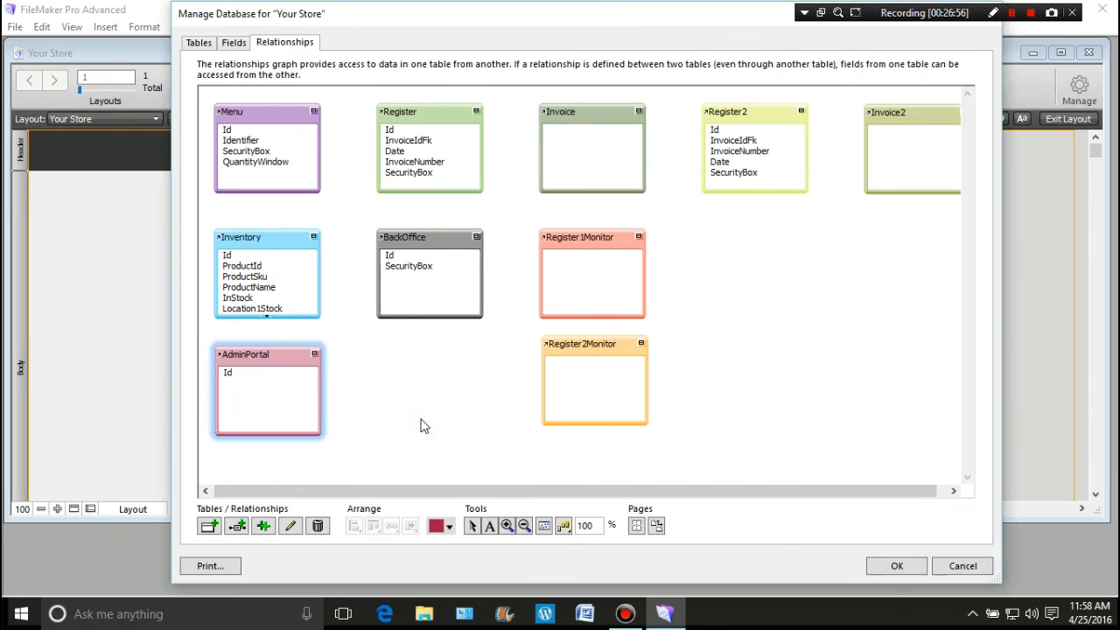
Recolor the AdminPortal table dark blue and move it directly below BackOffice.
left_click(450, 528)
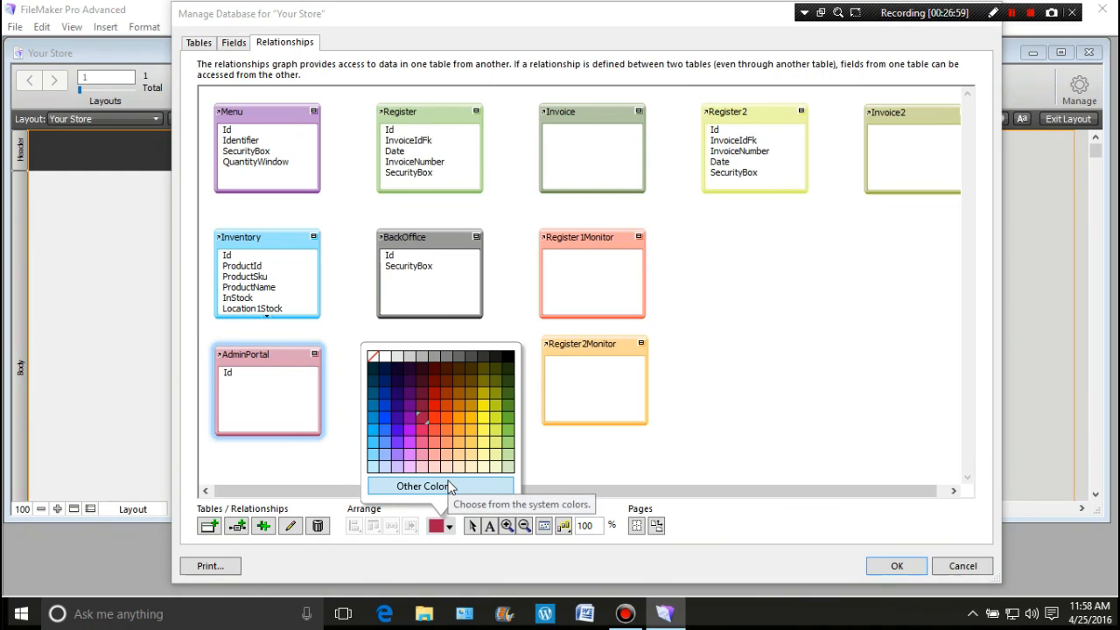
left_click(397, 381)
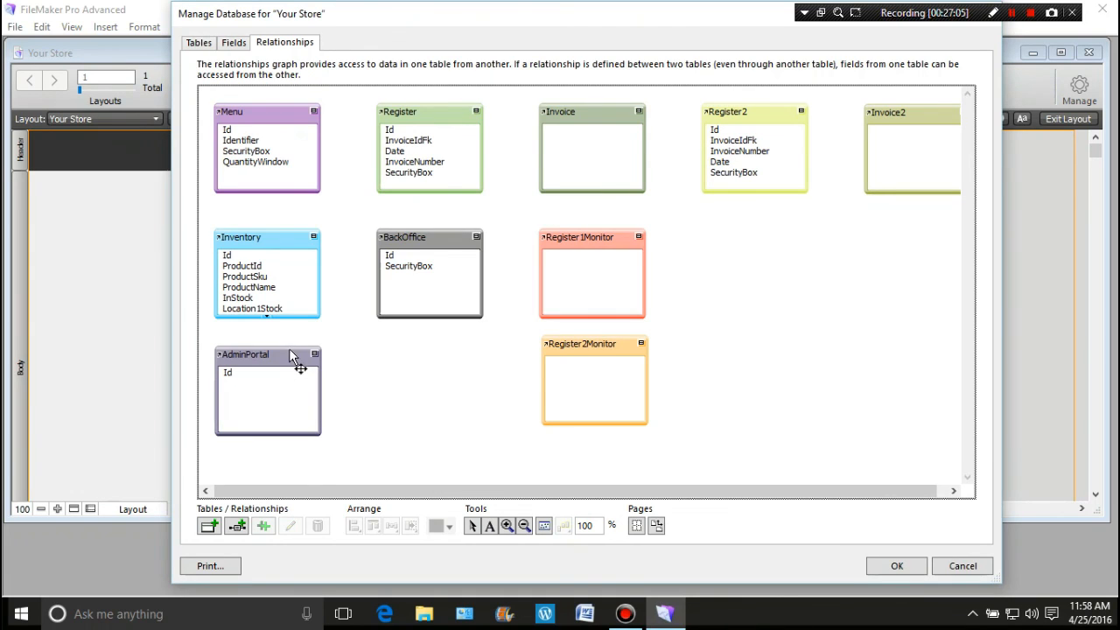
left_click_drag(290, 354, 436, 348)
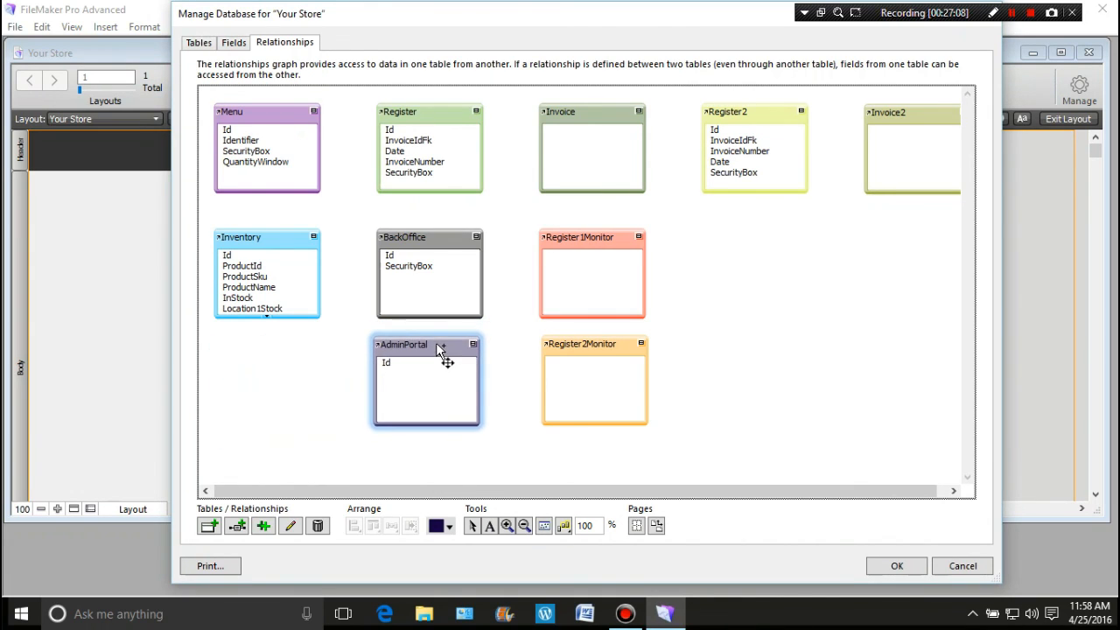
Rearrange the invoice and register tables into two side-by-side columns, with Invoice above Register and Invoice2 above Register2.
left_click_drag(915, 110, 810, 271)
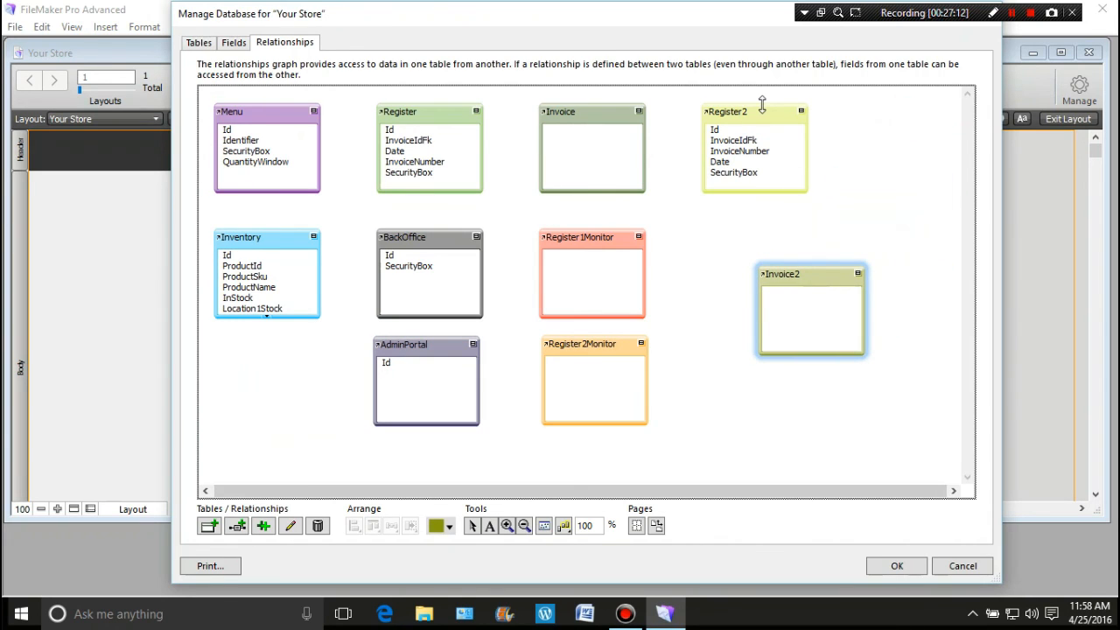
left_click_drag(768, 118, 823, 167)
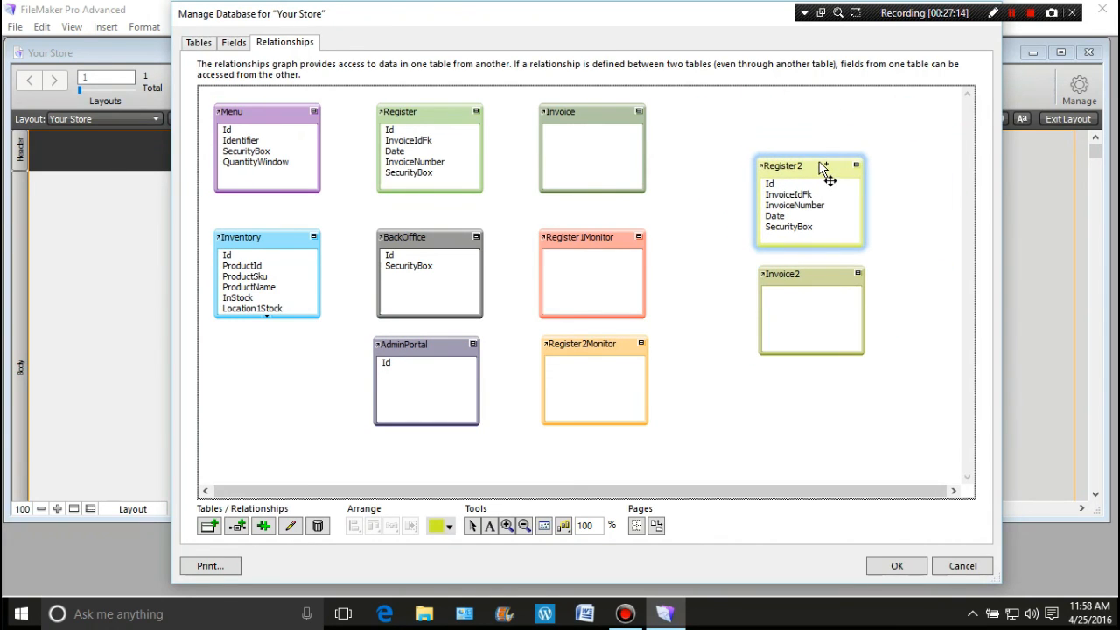
left_click_drag(820, 278, 880, 127)
left_click_drag(800, 172, 860, 230)
left_click_drag(600, 116, 744, 121)
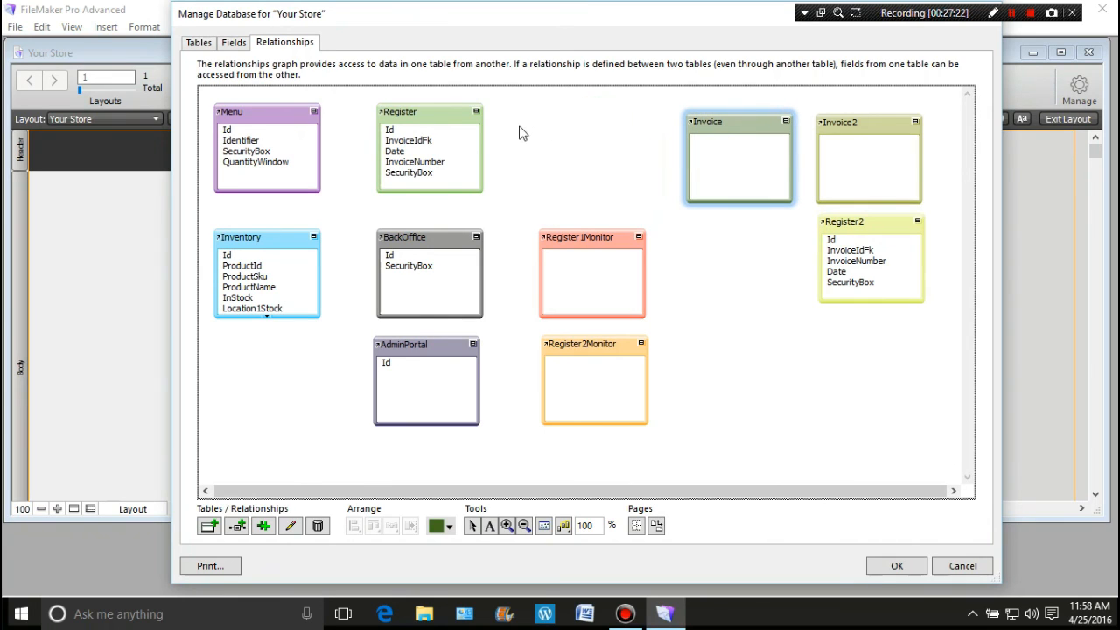
left_click_drag(438, 113, 754, 229)
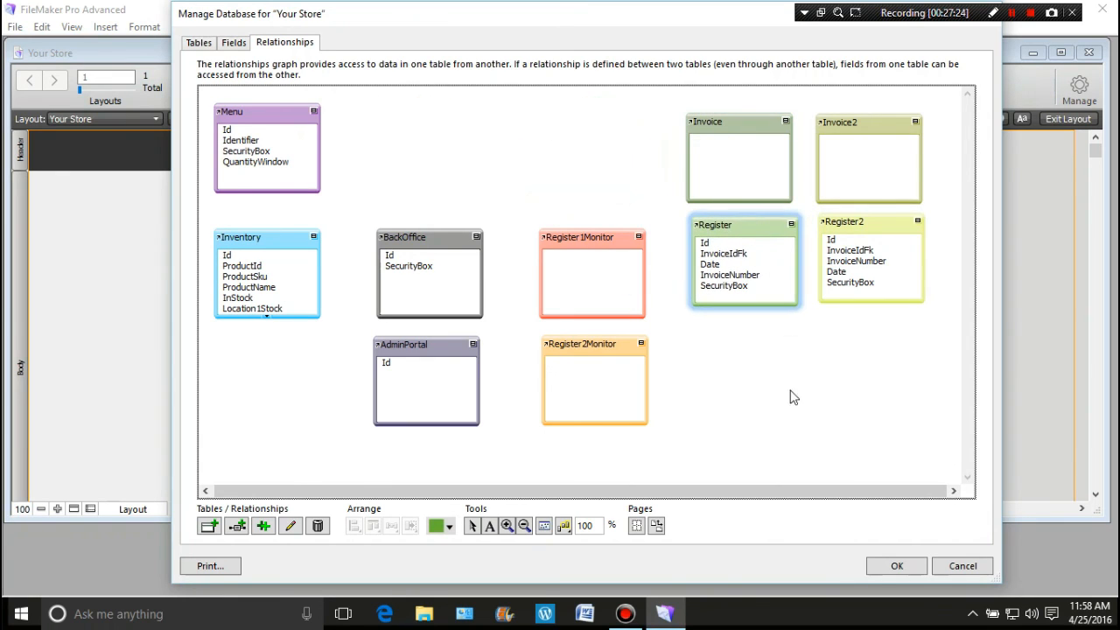
Select the Invoice and Register tables together and try to distribute them vertically.
left_click(790, 395)
left_click_drag(753, 96, 748, 380)
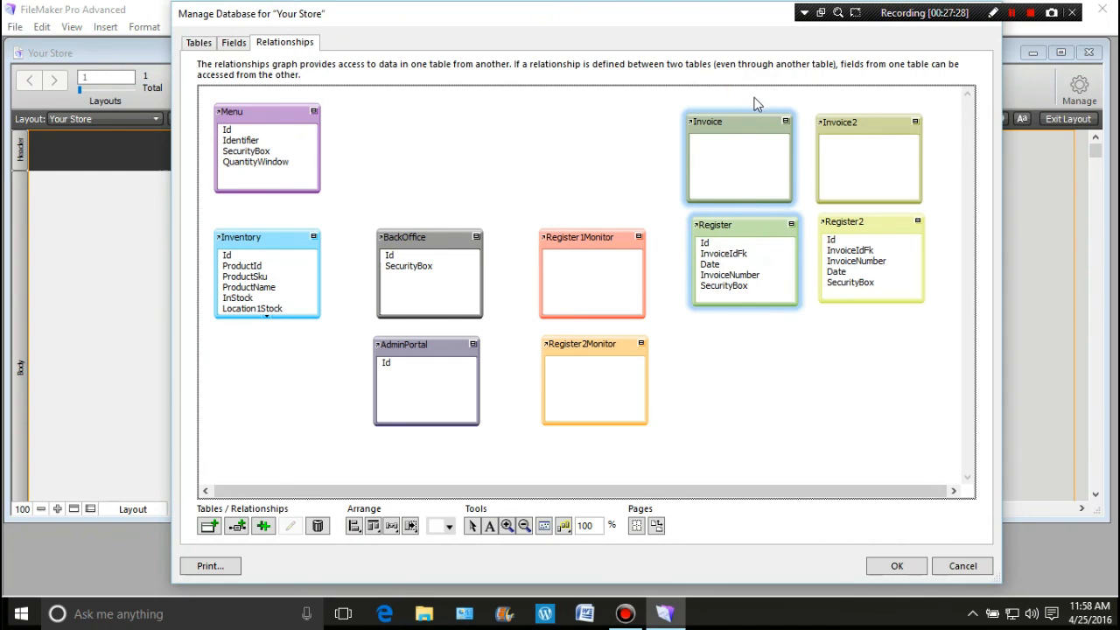
left_click_drag(754, 90, 738, 348)
left_click_drag(751, 93, 722, 412)
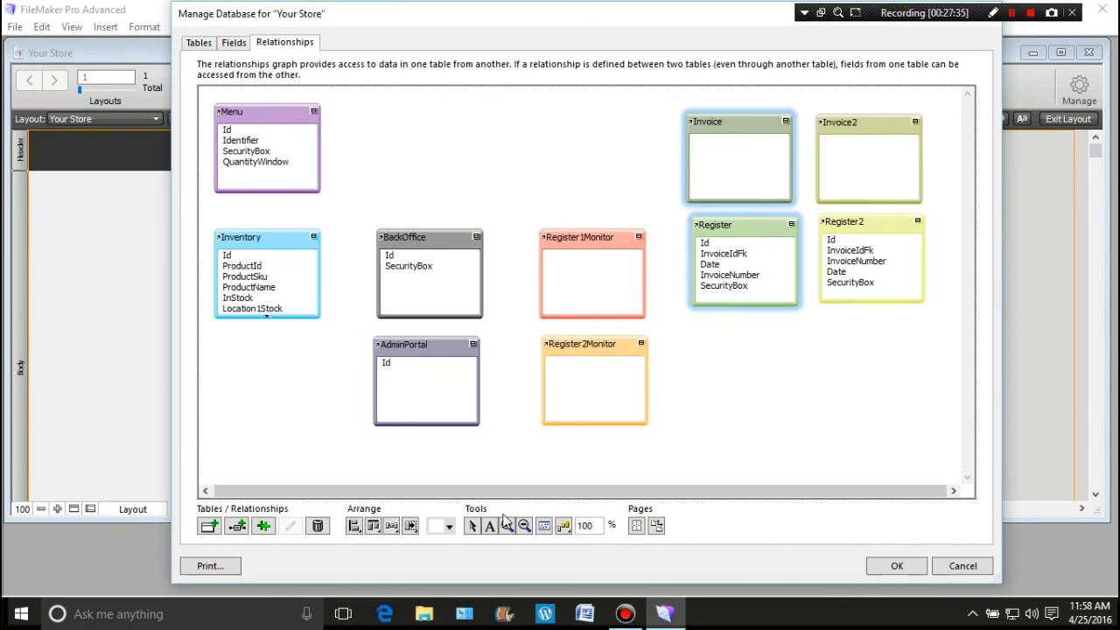
left_click(399, 532)
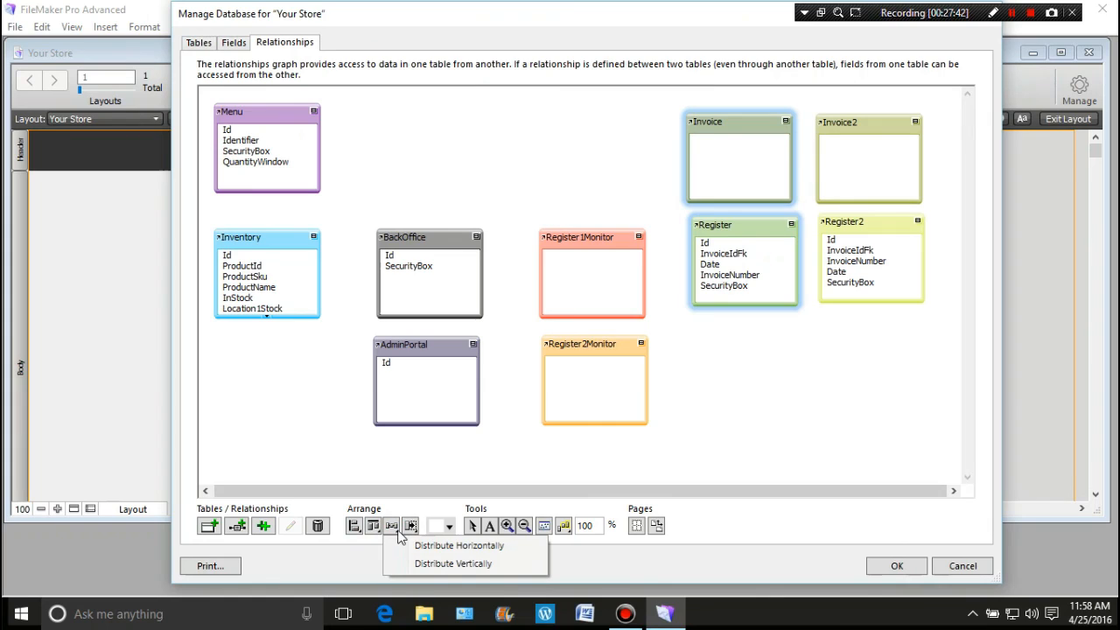
left_click(425, 567)
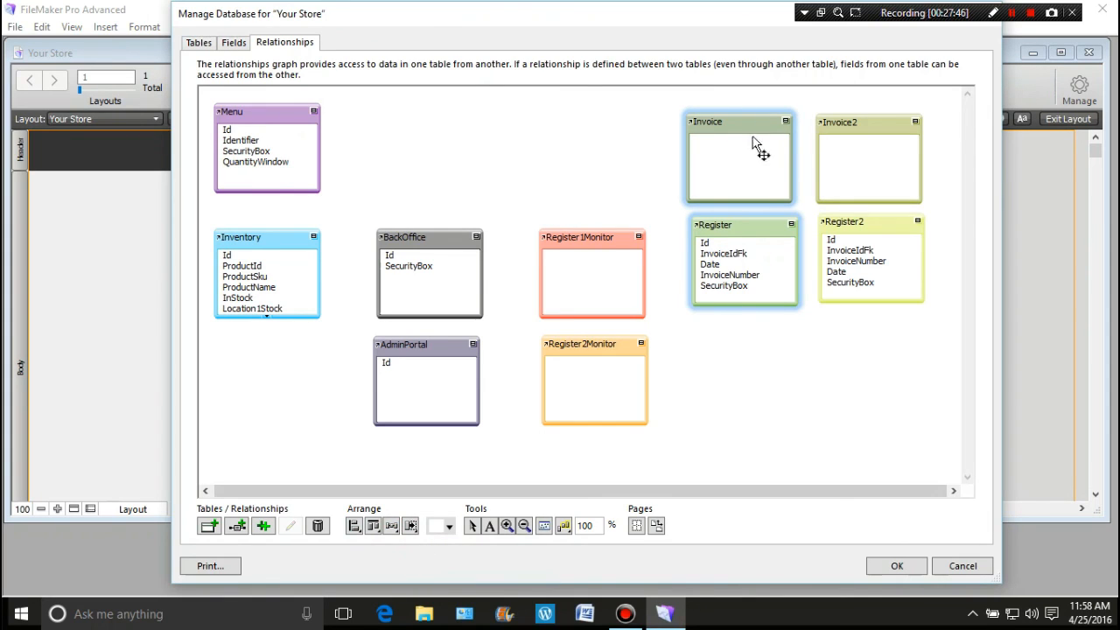
Try to line up the Invoice and Register tables by aligning their top edges and centers.
left_click(375, 526)
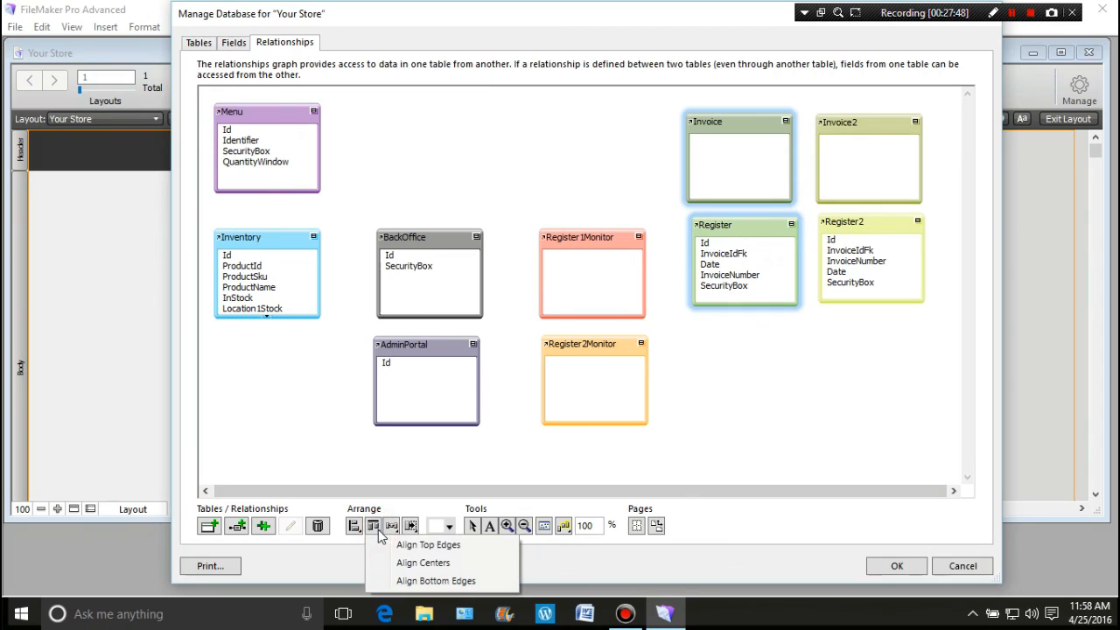
left_click(423, 546)
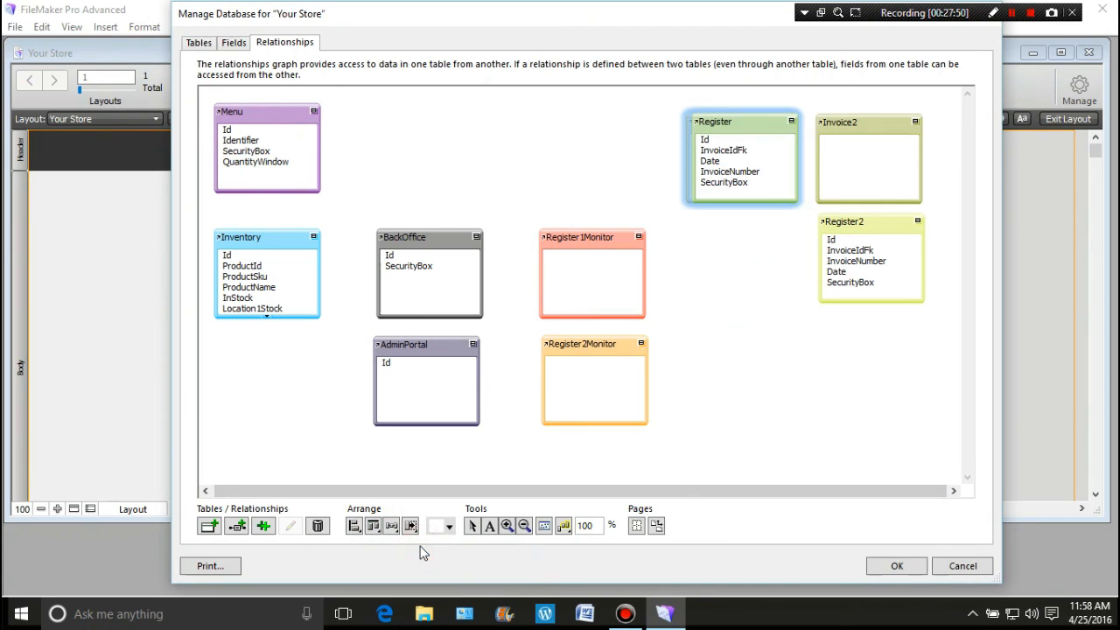
left_click(360, 527)
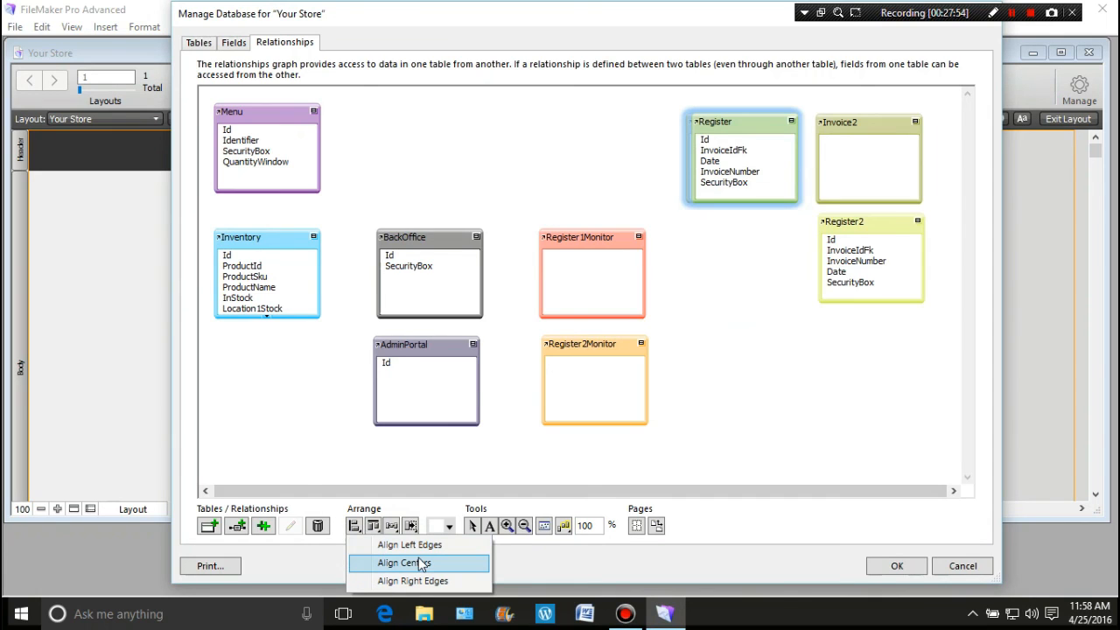
left_click(421, 564)
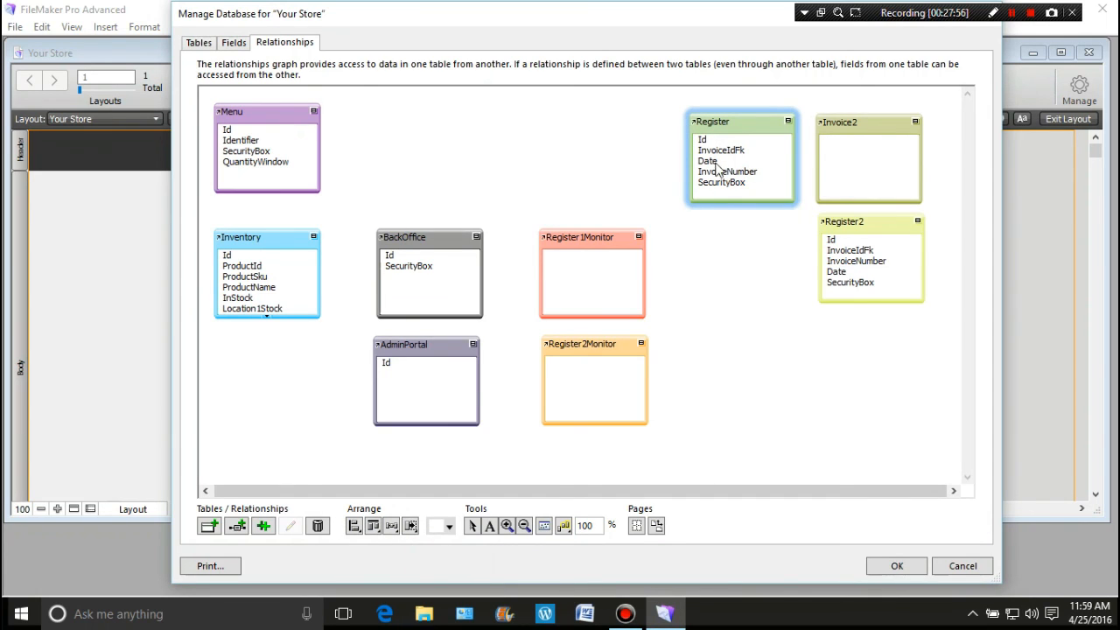
Separate the overlapping tables by placing Register directly below Invoice, and align the left edges of both.
left_click_drag(746, 120, 742, 193)
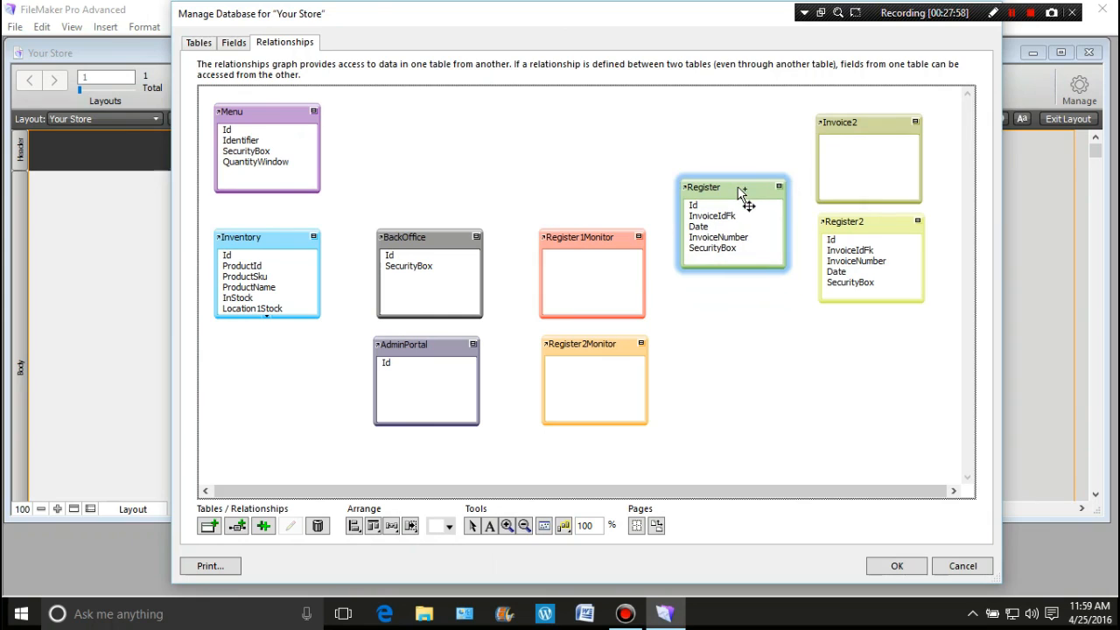
left_click(739, 346)
left_click_drag(743, 191, 750, 290)
left_click_drag(750, 141, 719, 436)
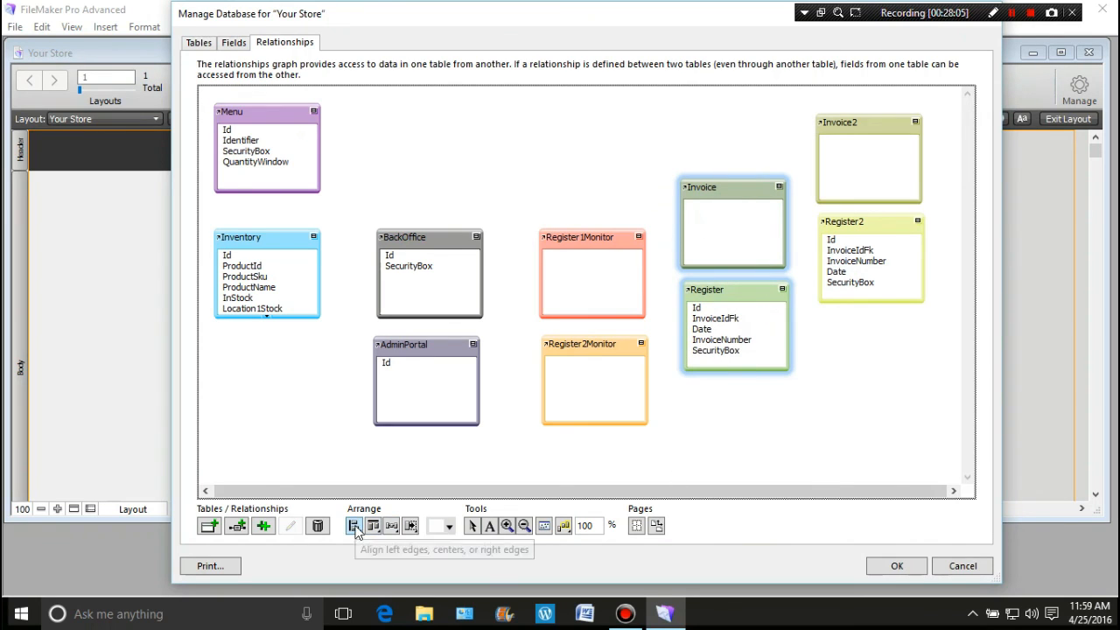
left_click(356, 528)
left_click(383, 544)
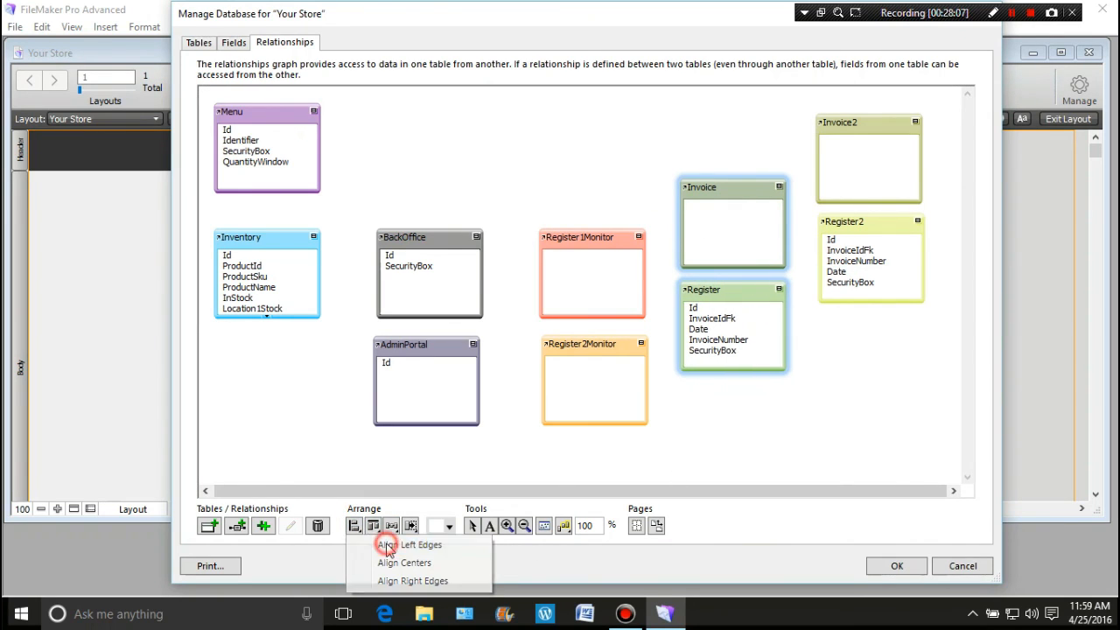
left_click(632, 98)
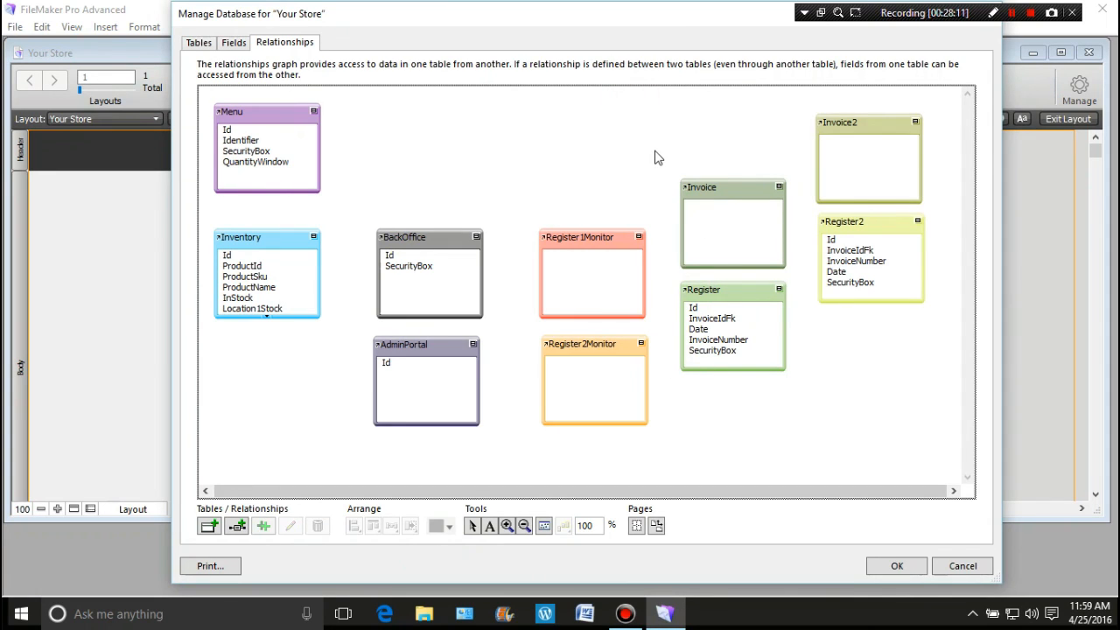
Move Invoice and Register up beside Invoice2 and Register2, and stack Register1Monitor above Register2Monitor in line with them.
left_click_drag(742, 190, 757, 131)
left_click_drag(745, 291, 758, 234)
left_click_drag(612, 246, 606, 124)
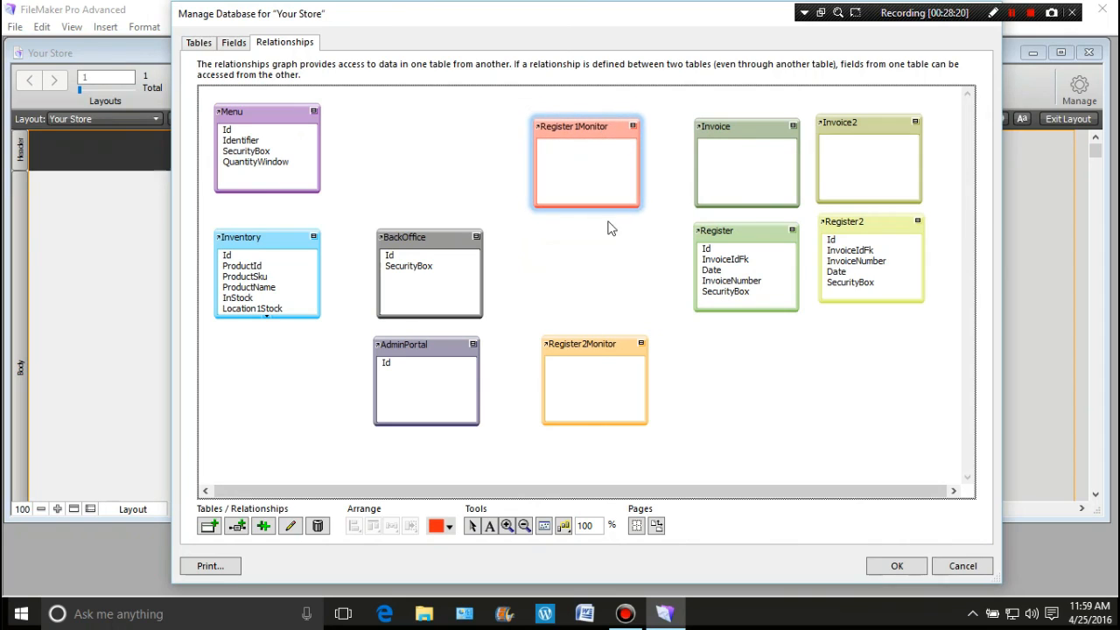
left_click_drag(592, 345, 583, 231)
Place BackOffice and AdminPortal side by side in a row below Menu and Inventory, shifting Inventory rightward and Menu slightly down and right.
left_click_drag(448, 234, 295, 354)
left_click_drag(439, 342, 411, 353)
left_click_drag(306, 240, 401, 239)
left_click_drag(292, 112, 316, 126)
left_click_drag(375, 231, 400, 229)
left_click_drag(310, 125, 303, 123)
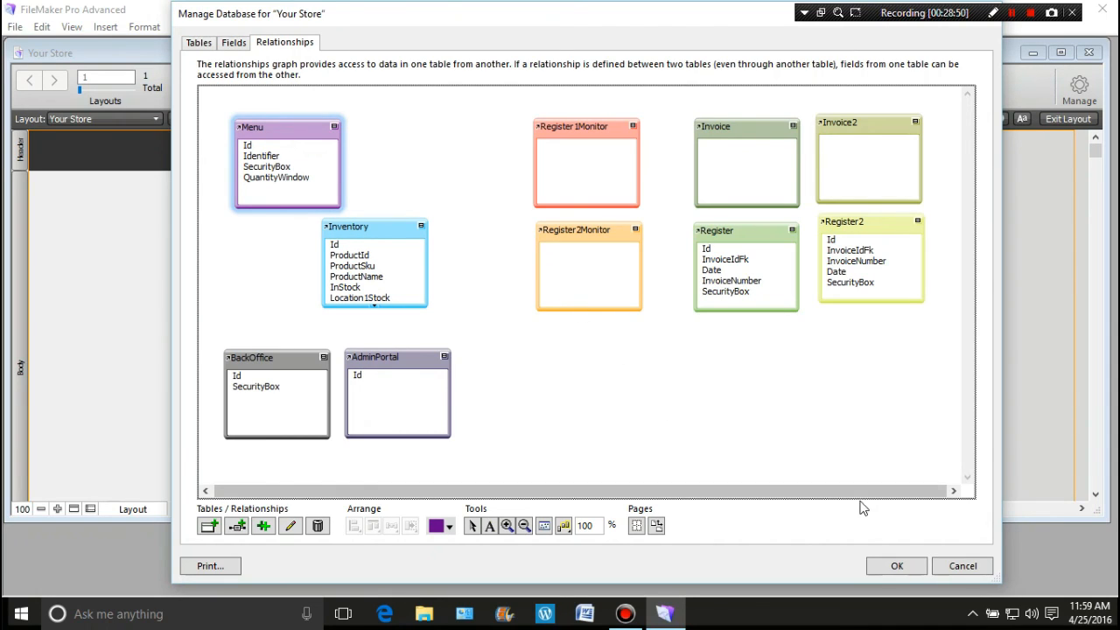
Review the list of tables in the field definitions and save the database definition changes.
left_click(234, 44)
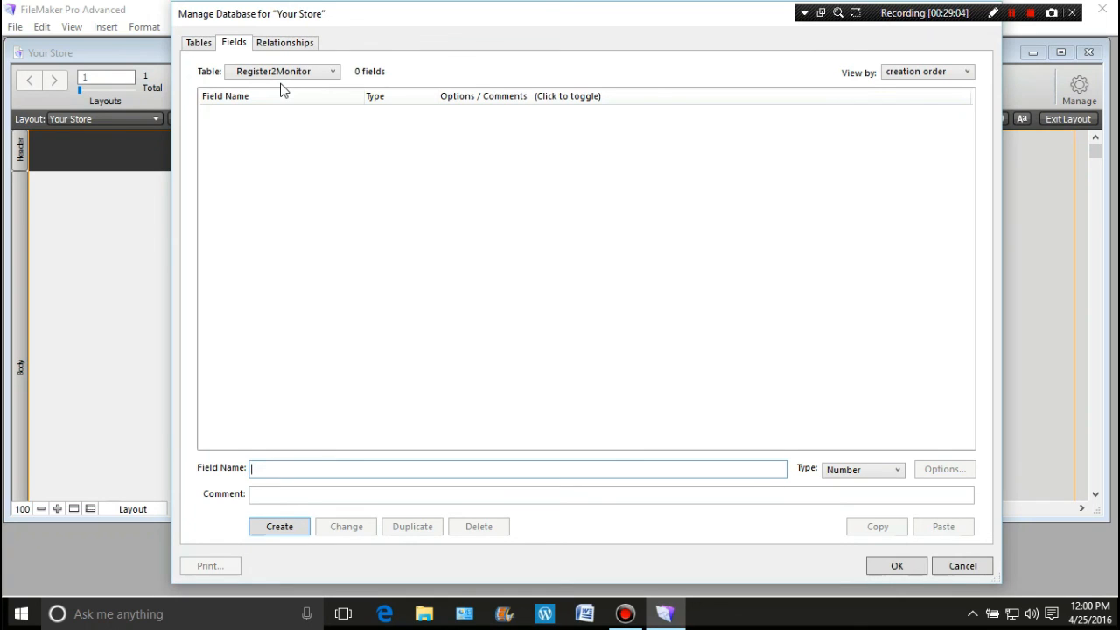
left_click(332, 71)
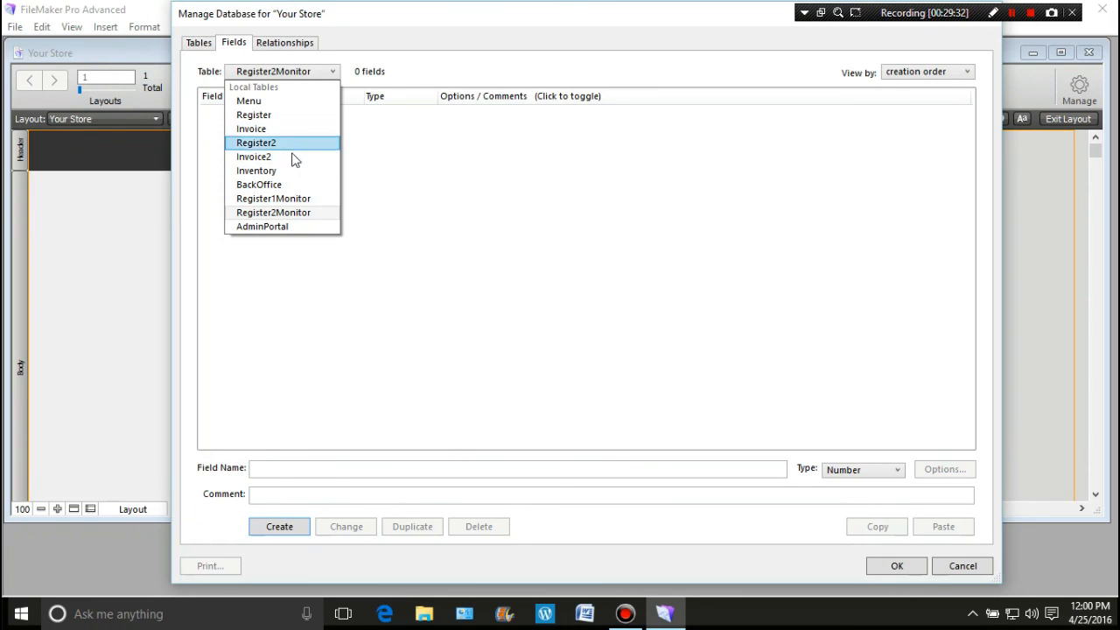
left_click(390, 174)
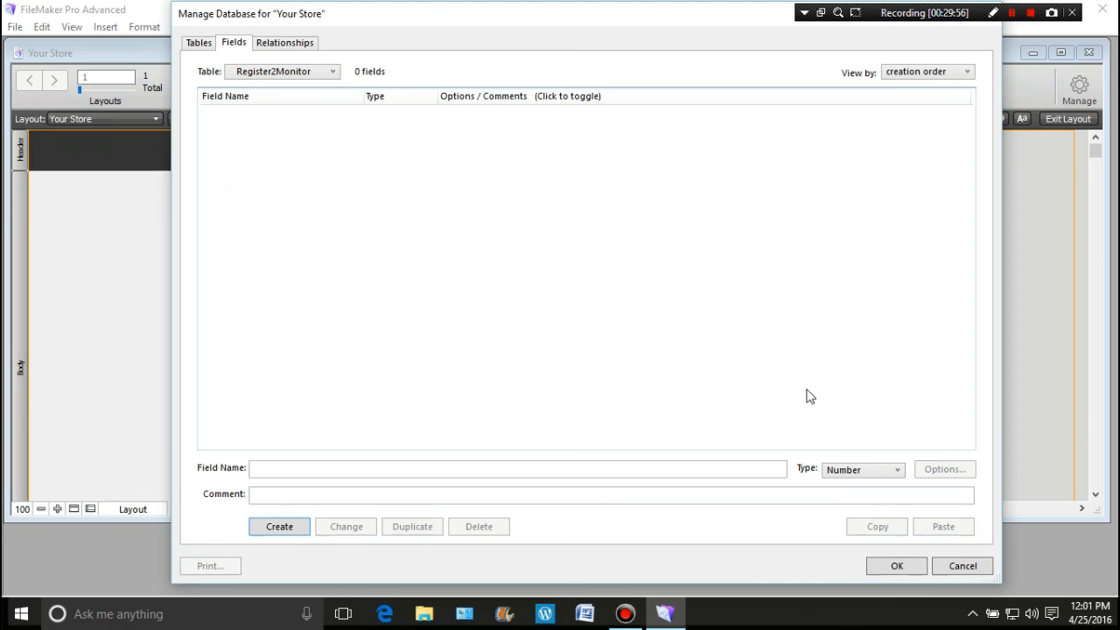
left_click(886, 568)
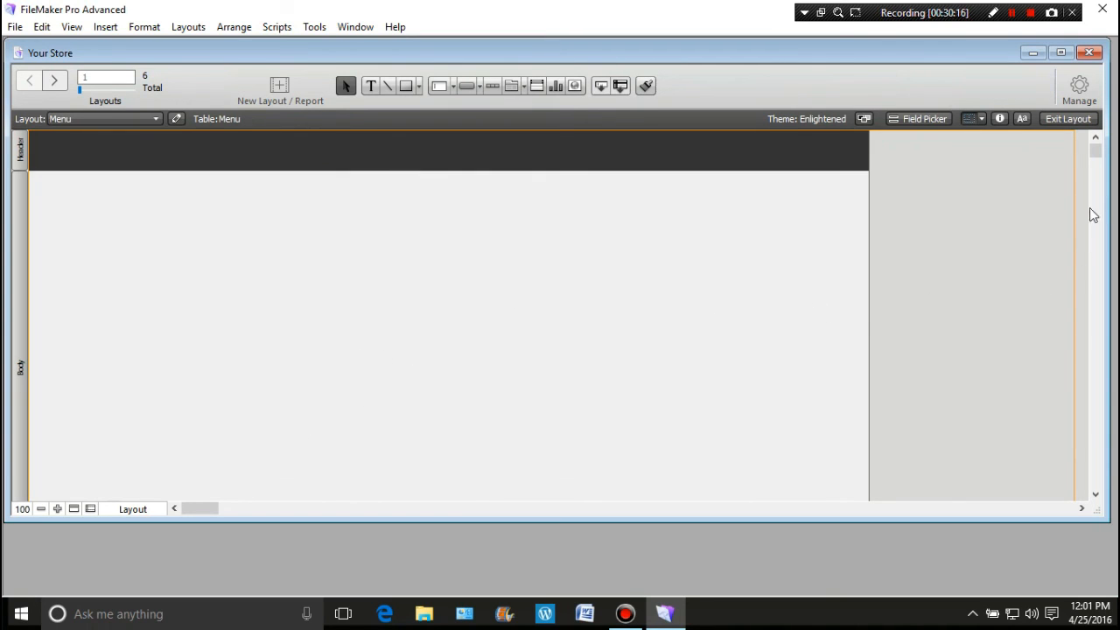
left_click_drag(1098, 151, 1097, 149)
left_click_drag(131, 229, 482, 435)
left_click_drag(206, 256, 526, 422)
mouse_move(292, 252)
left_mouse_down()
mouse_move(445, 362)
mouse_move(464, 336)
left_mouse_up()
left_click_drag(571, 255, 741, 345)
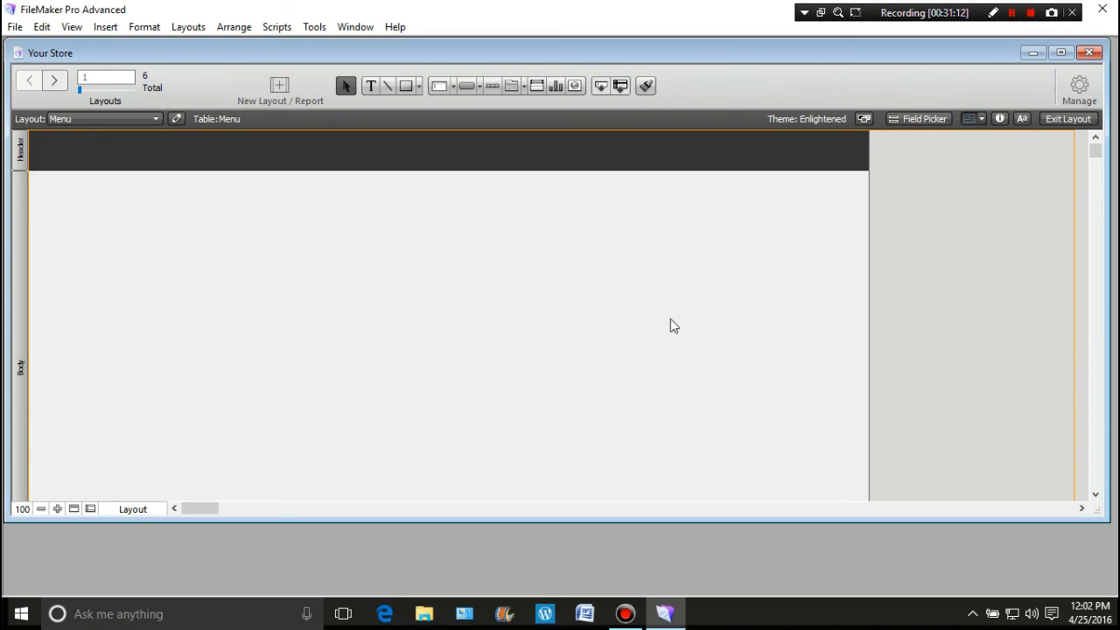